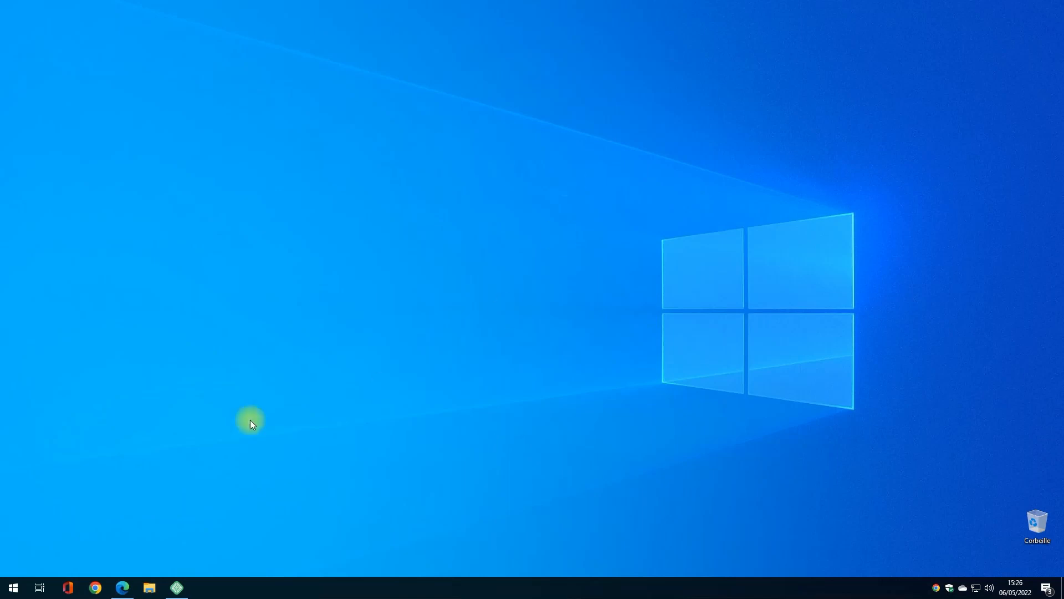
Switch to Microsoft Edge and review the Immobilier home page, from the banner down to the team section
left_click(122, 586)
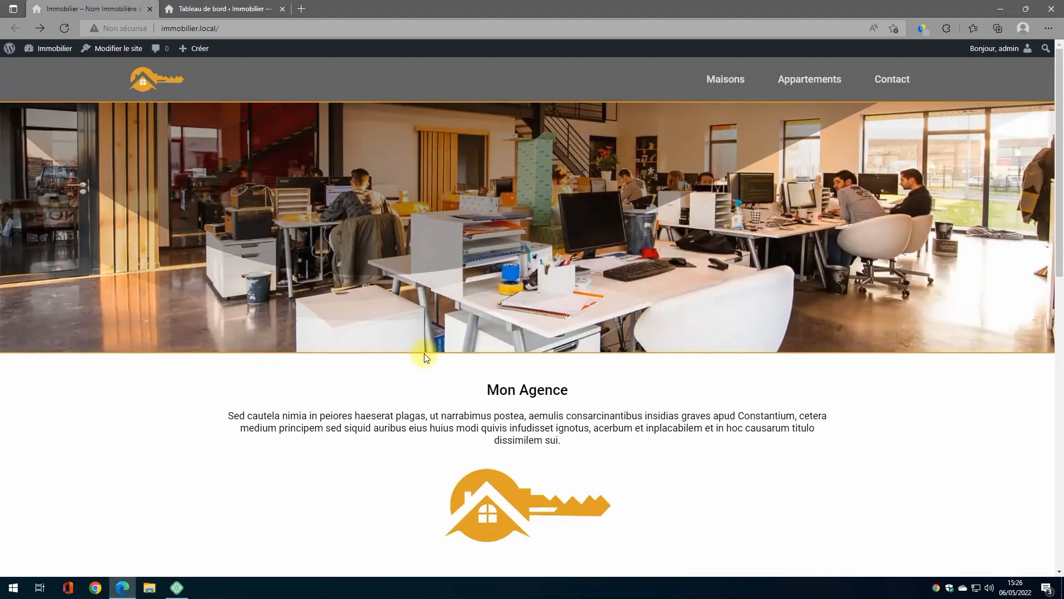
scroll(531, 300, "down", 3)
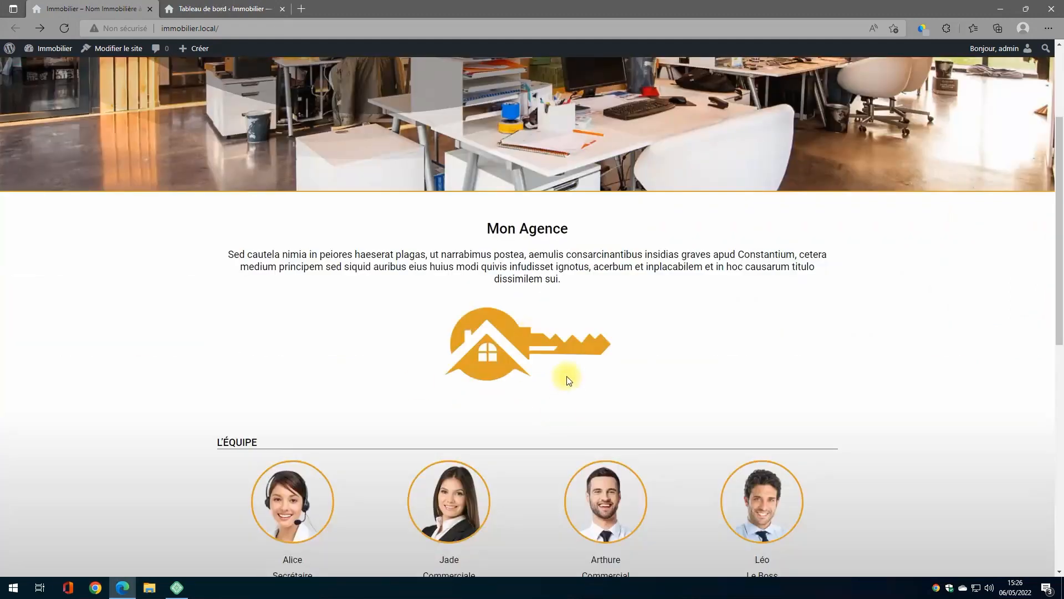
scroll(493, 317, "down", 2)
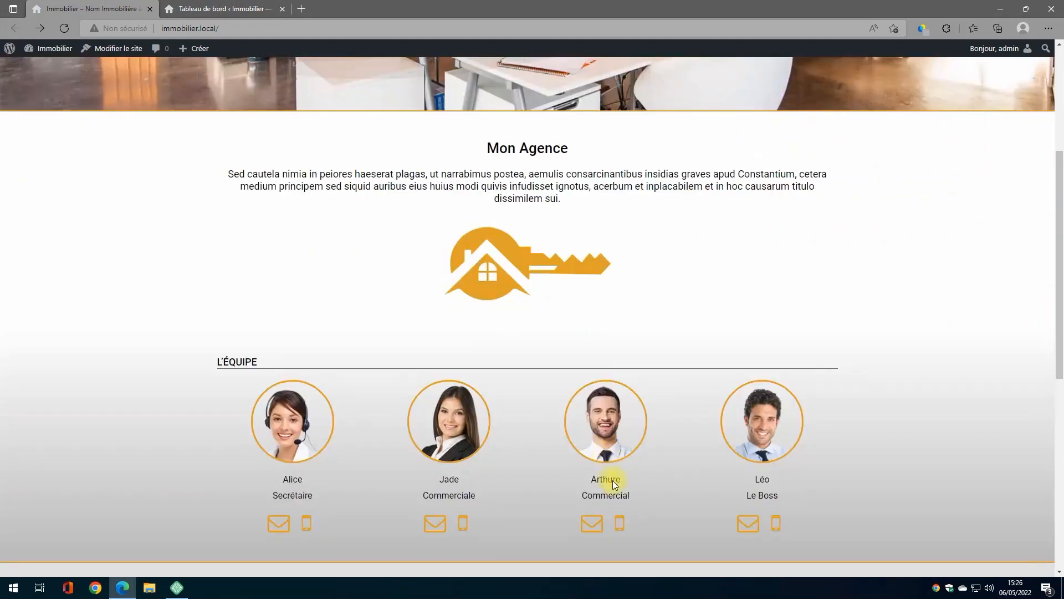
scroll(525, 340, "up", 5)
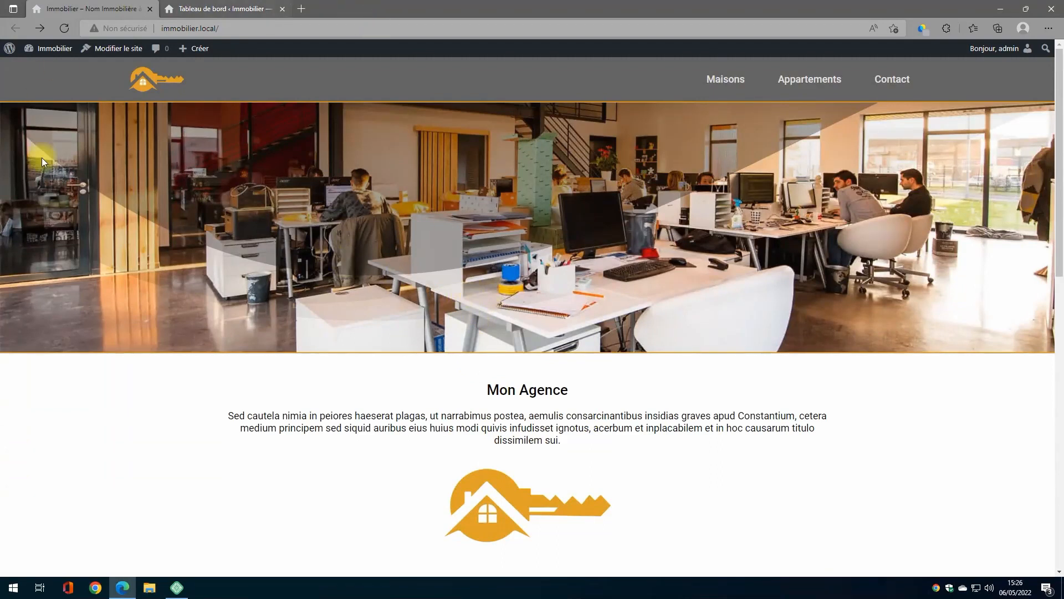
In the WordPress admin, disable Éditeur support for the Immobiliers post type in CPT UI and save the post type
left_click(192, 10)
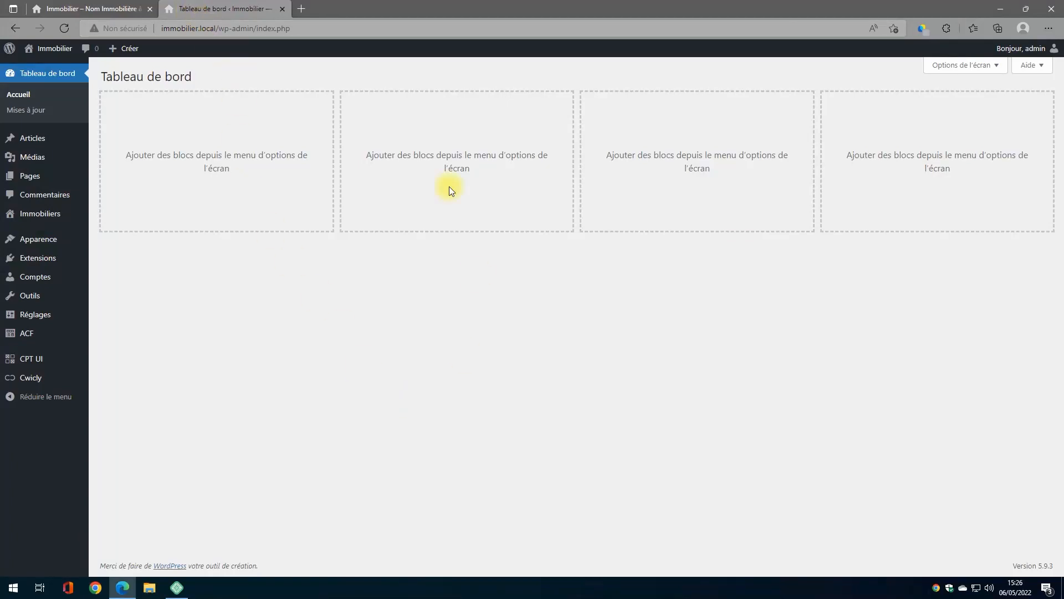
mouse_move(30, 359)
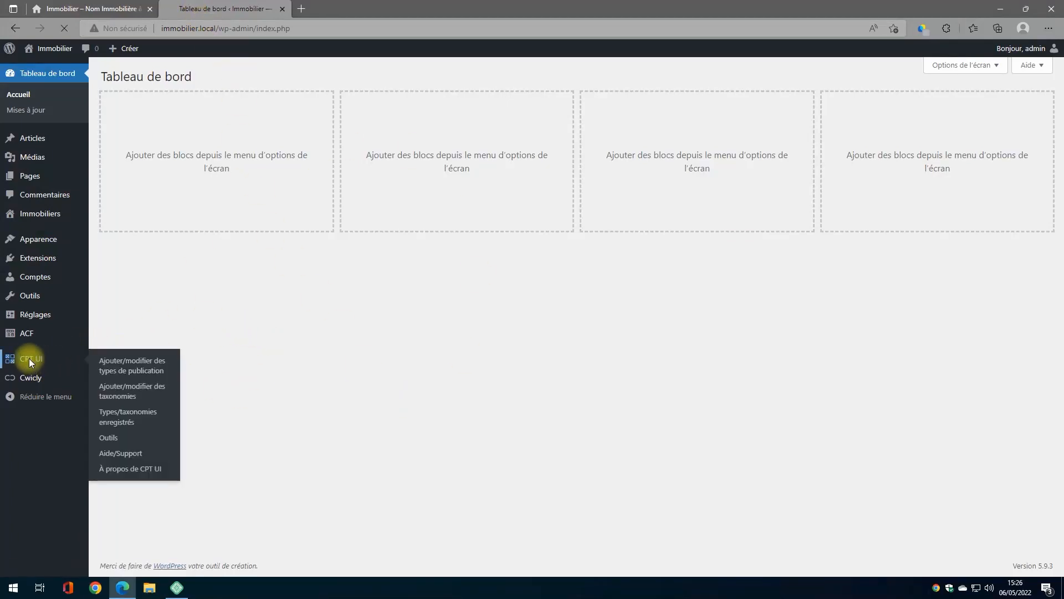
left_click(29, 359)
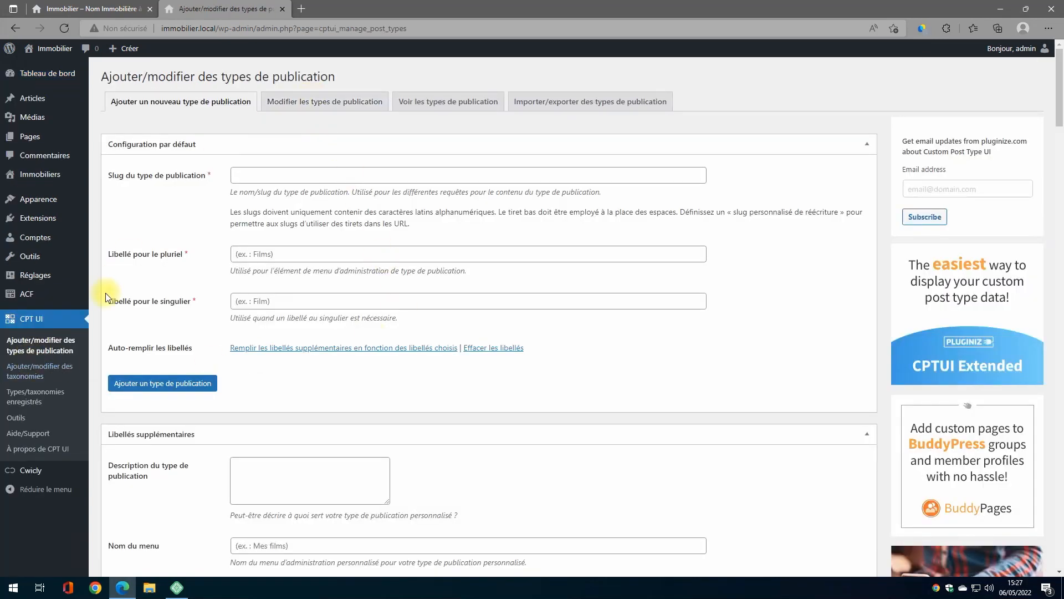
left_click(324, 108)
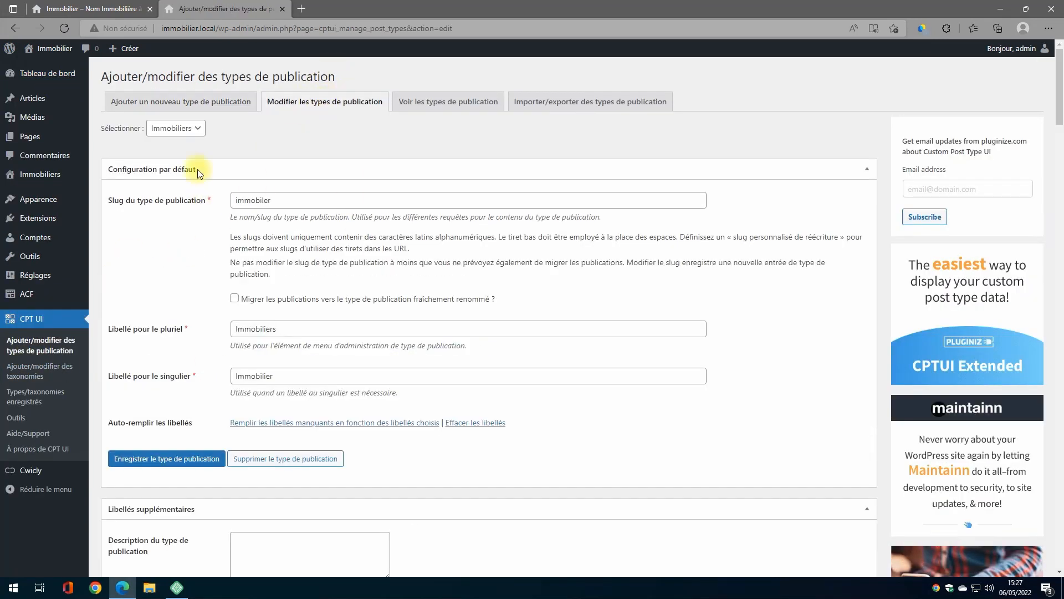
scroll(264, 187, "down", 20)
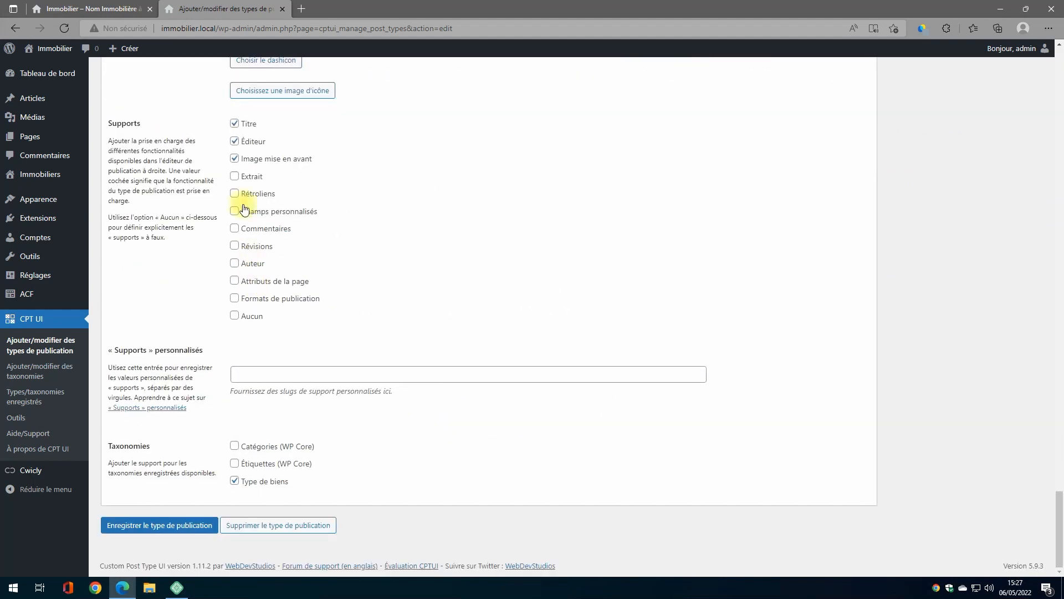
left_click(235, 141)
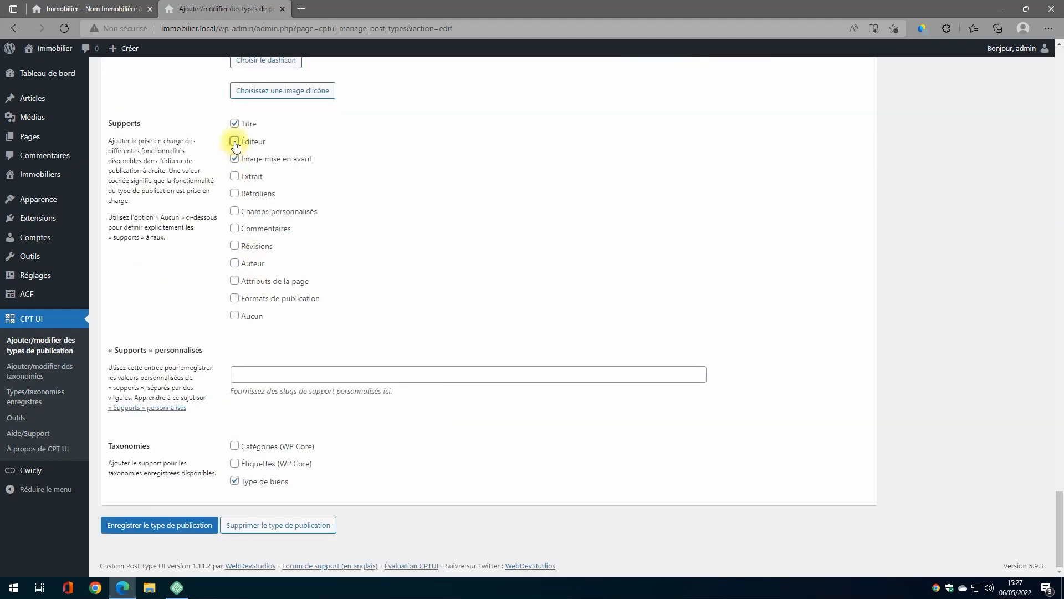
left_click(135, 524)
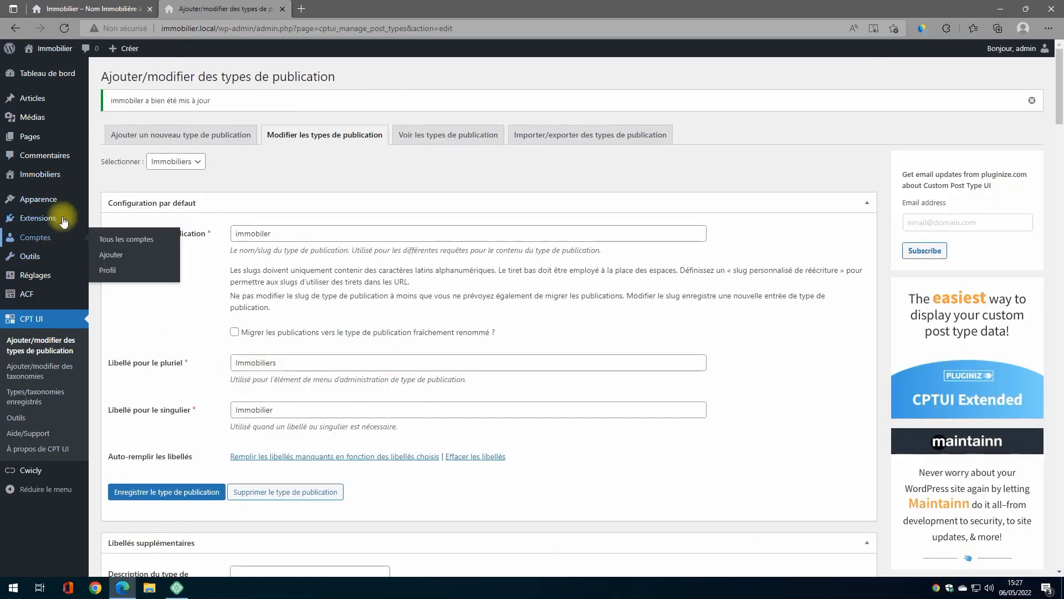
Create an ACF field group titled "Immobilier" that shows when the post type is equal to Immobilier
left_click(30, 294)
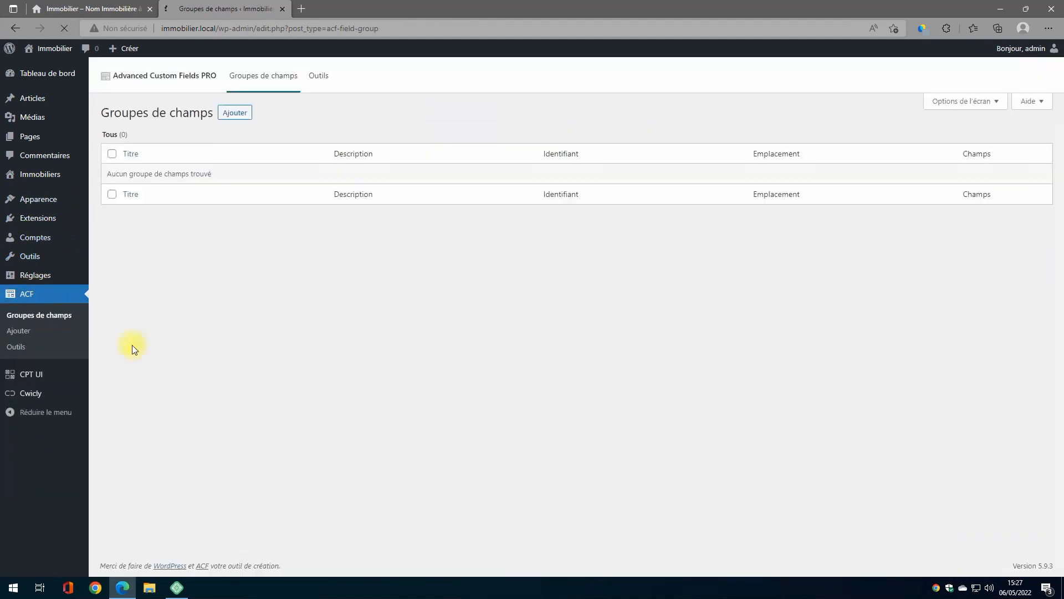
left_click(238, 118)
type("Immobil")
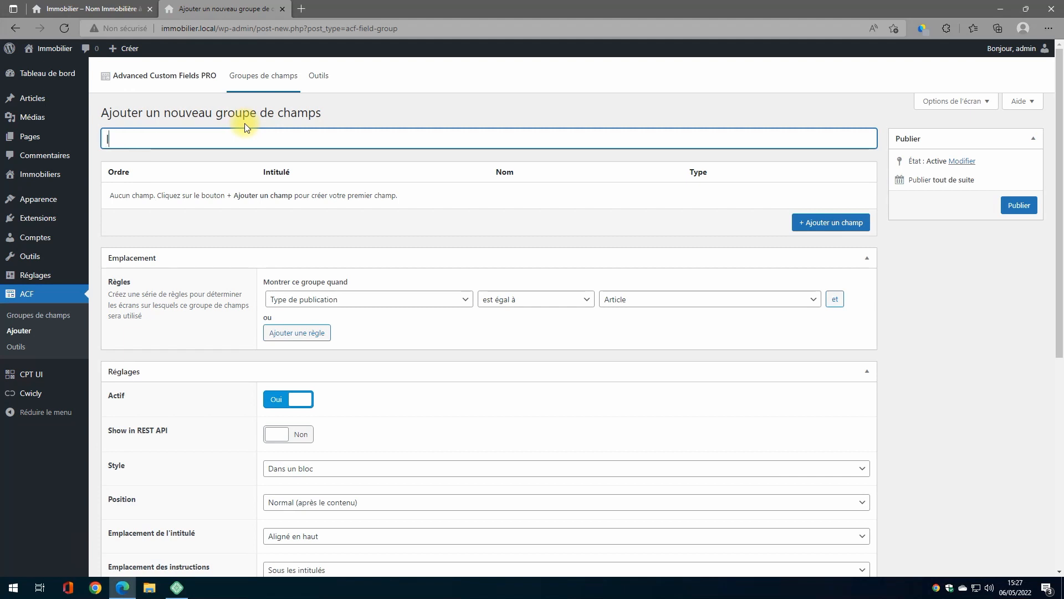
type("ier")
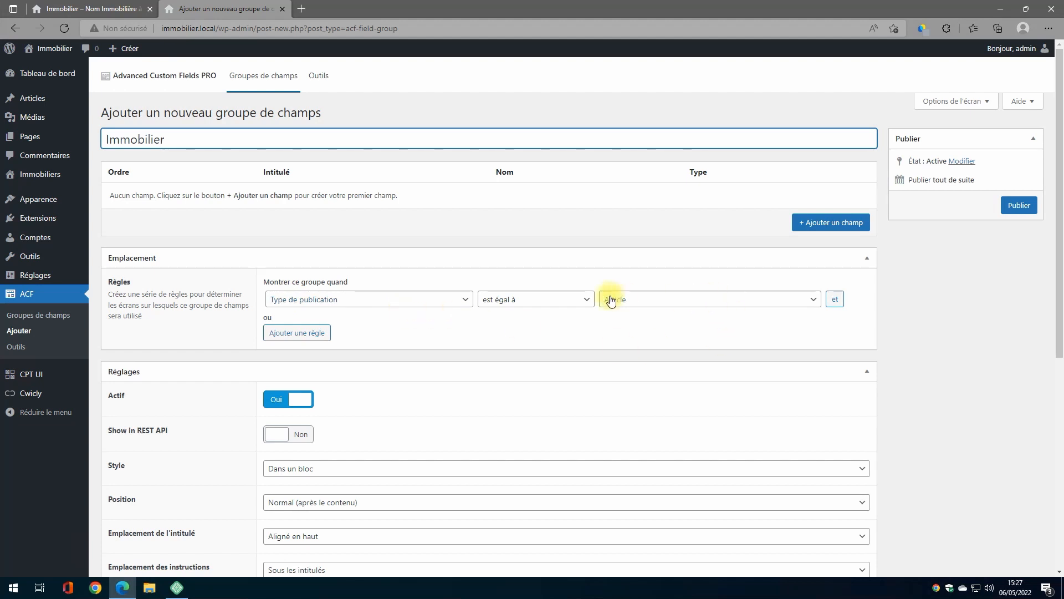
left_click(643, 299)
left_click(632, 337)
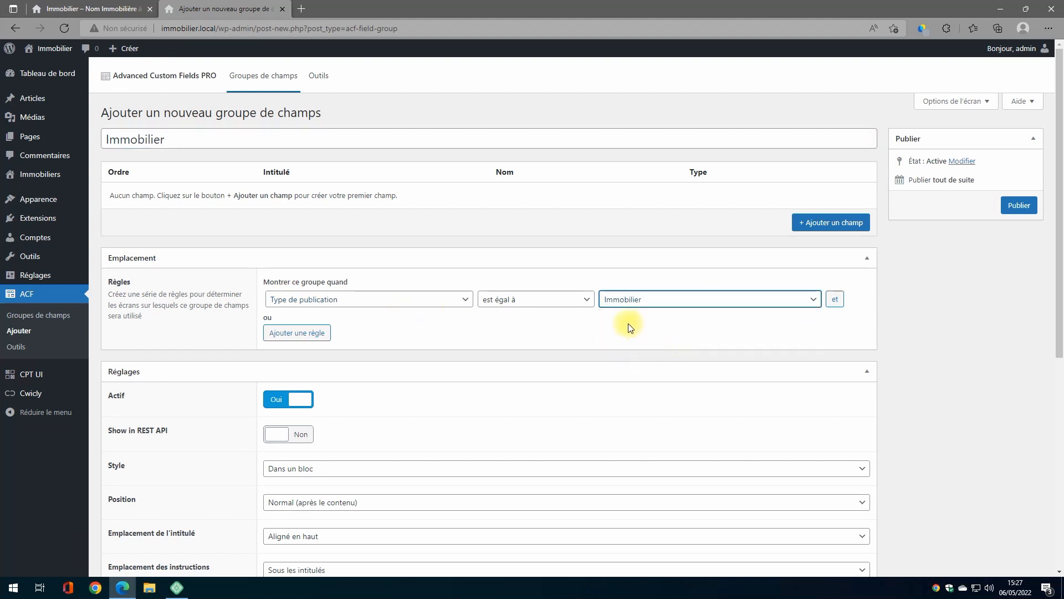
Set the field group's style to "Sans contour (directement dans la page)" and its position to "Haute (après le titre)"
scroll(587, 356, "down", 3)
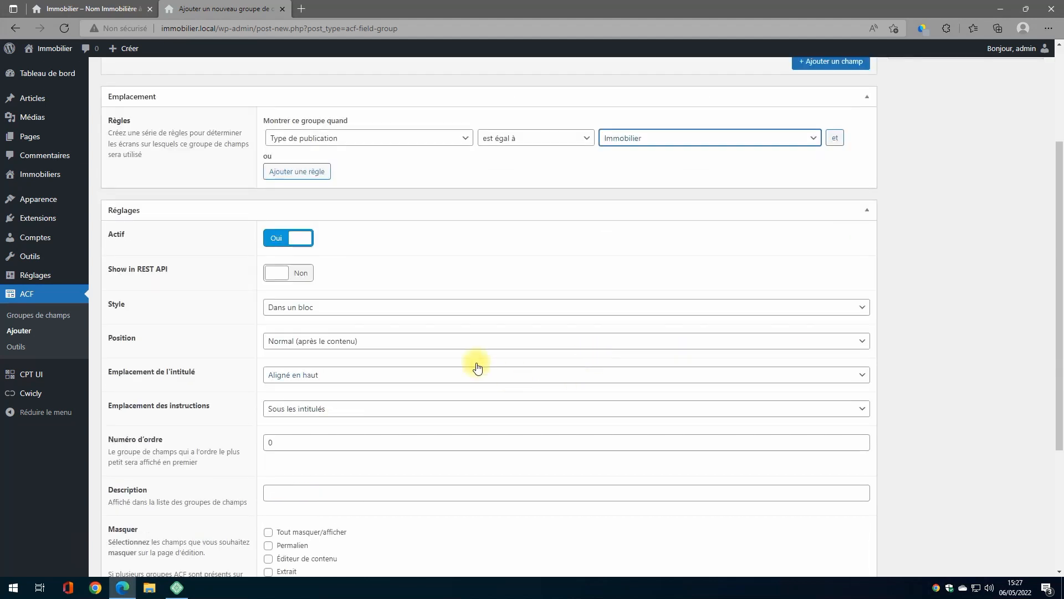
left_click(419, 309)
left_click(329, 336)
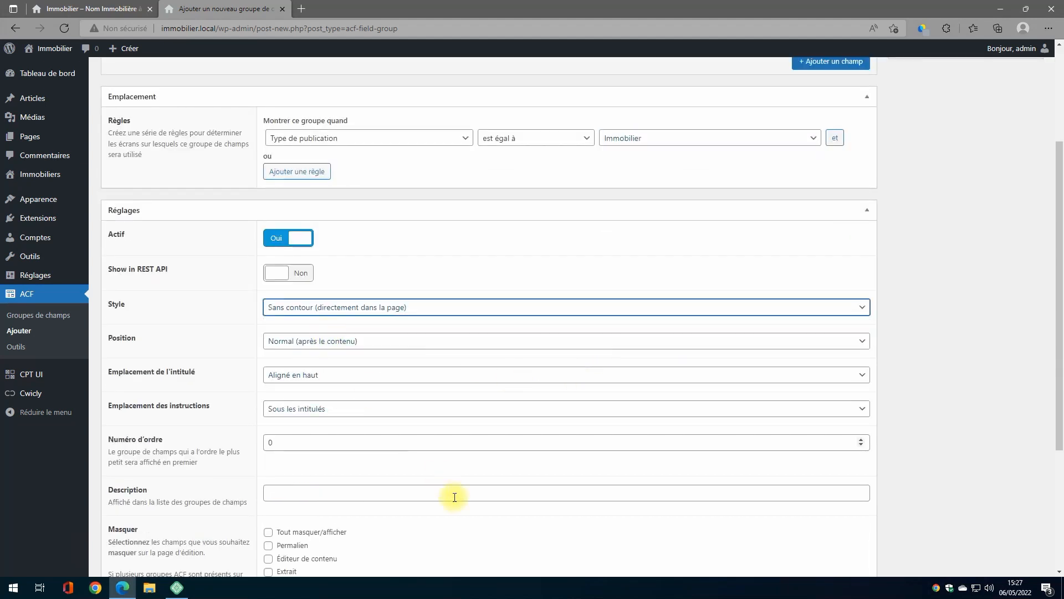
left_click(338, 344)
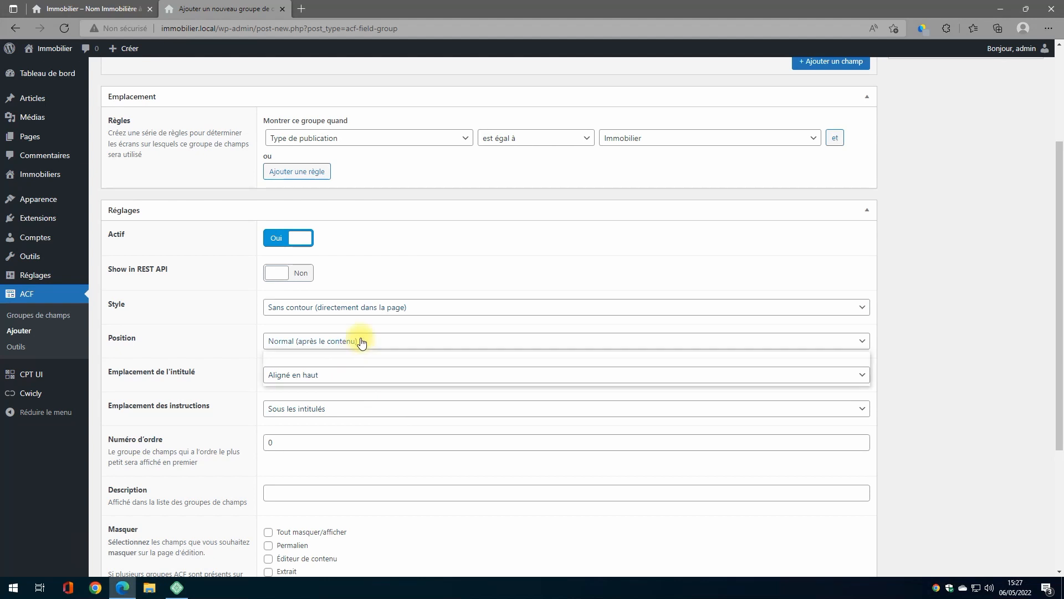
left_click(337, 355)
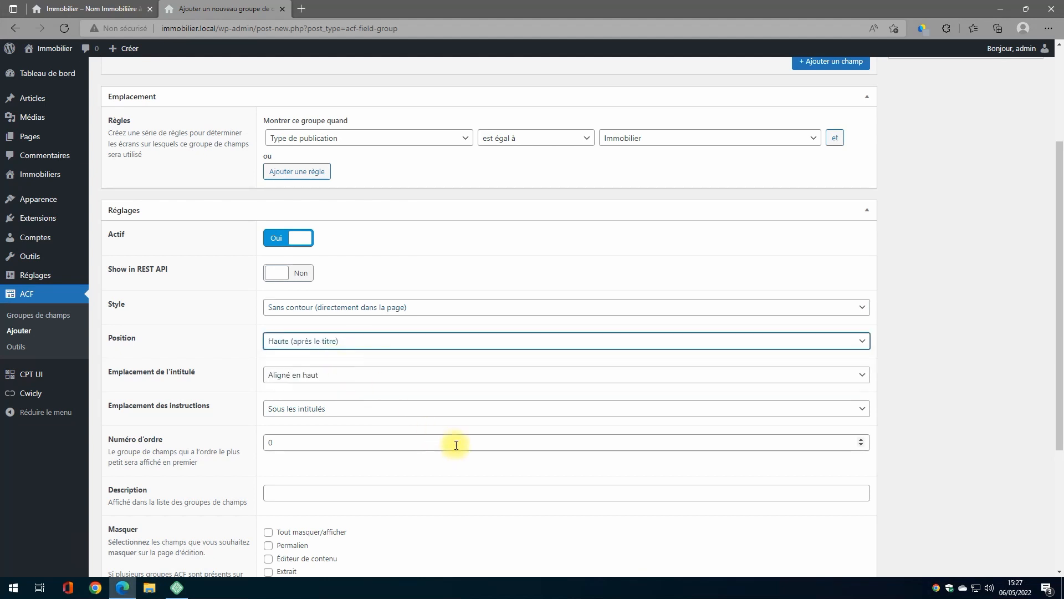
Hide every edit-screen element except "Image à la Une" for the field group, and publish the group
scroll(451, 443, "down", 4)
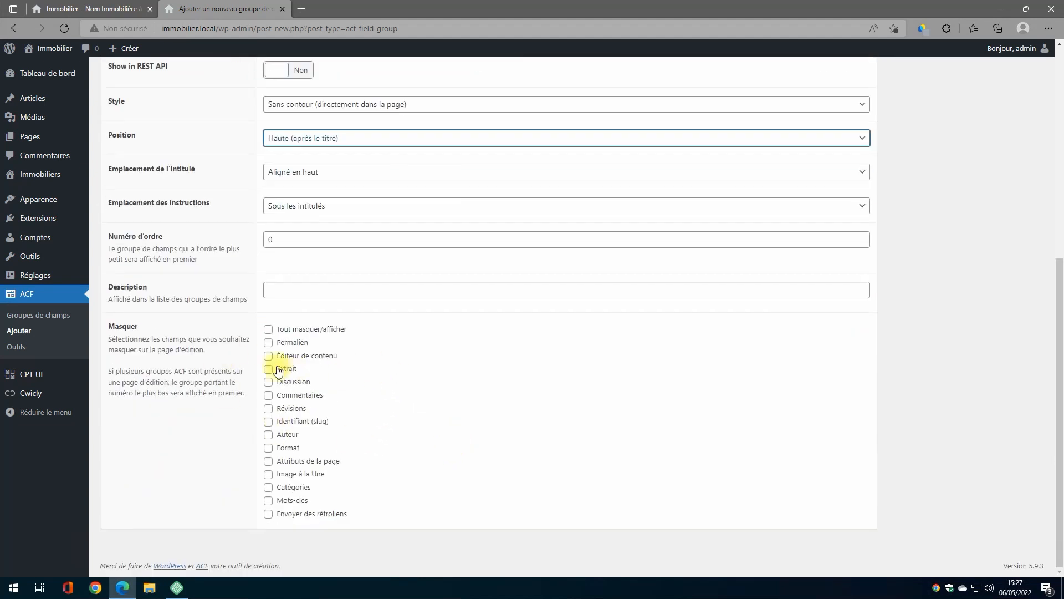
left_click(268, 329)
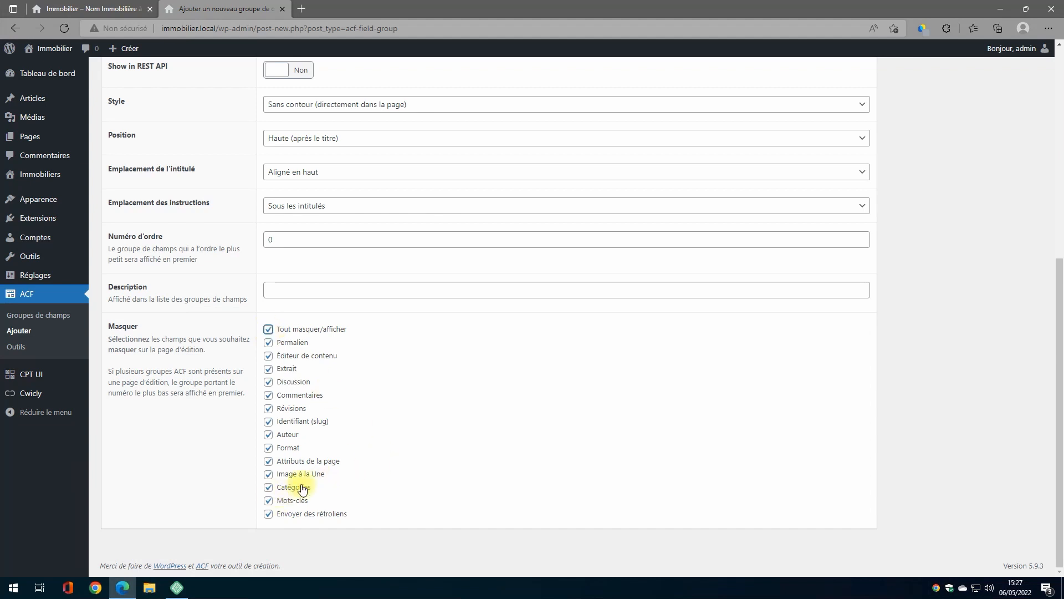
left_click(268, 475)
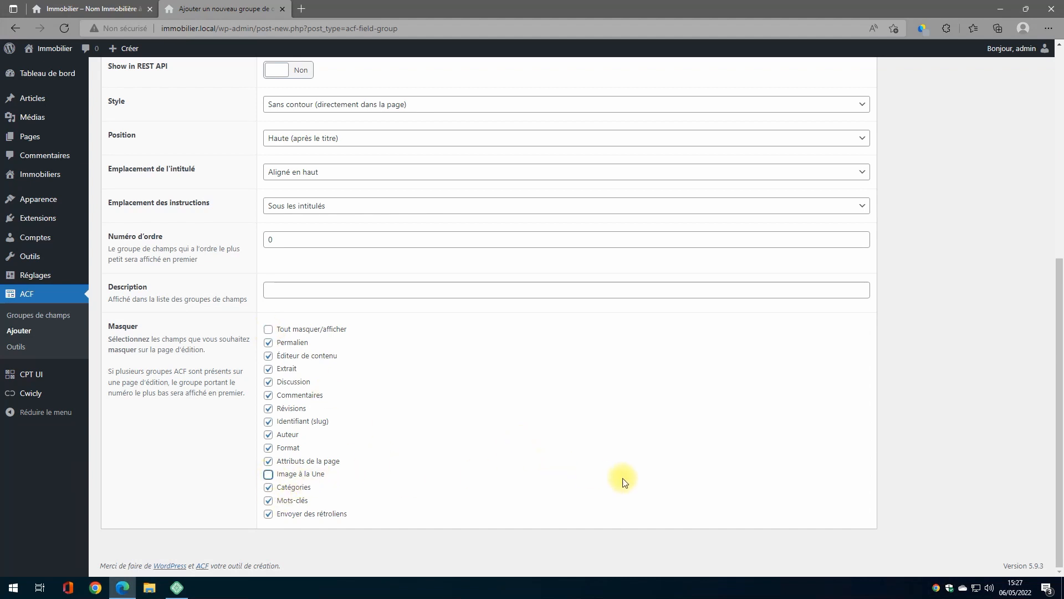
scroll(545, 459, "up", 7)
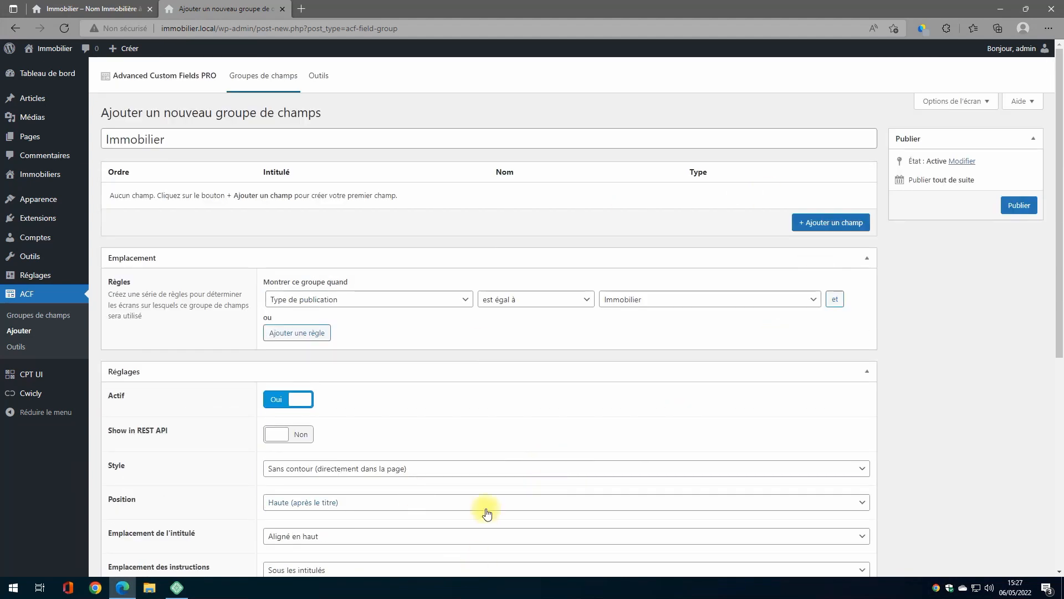
scroll(471, 502, "down", 7)
scroll(621, 458, "up", 7)
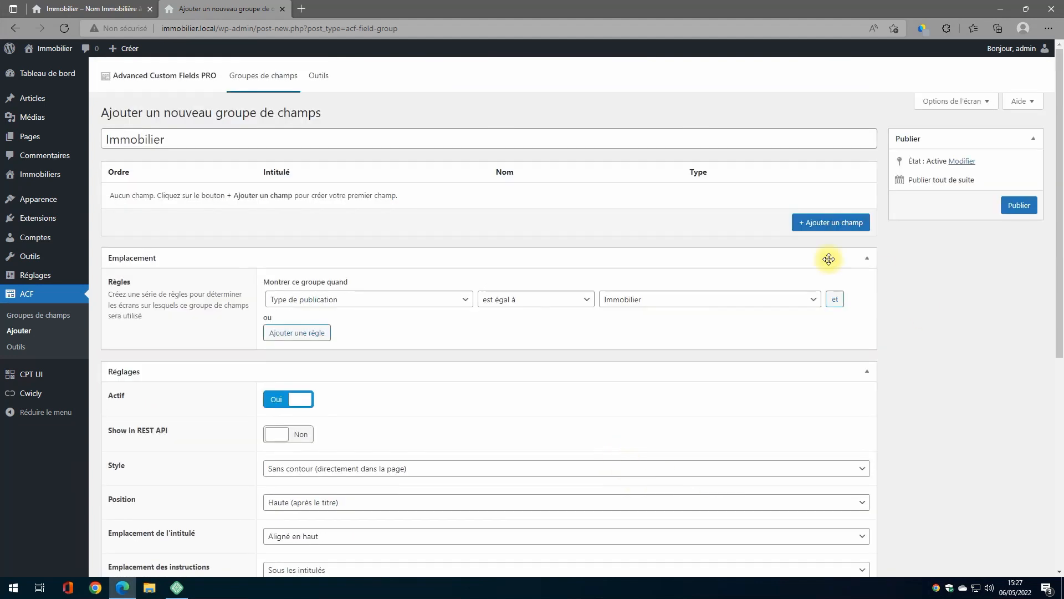
left_click(1028, 207)
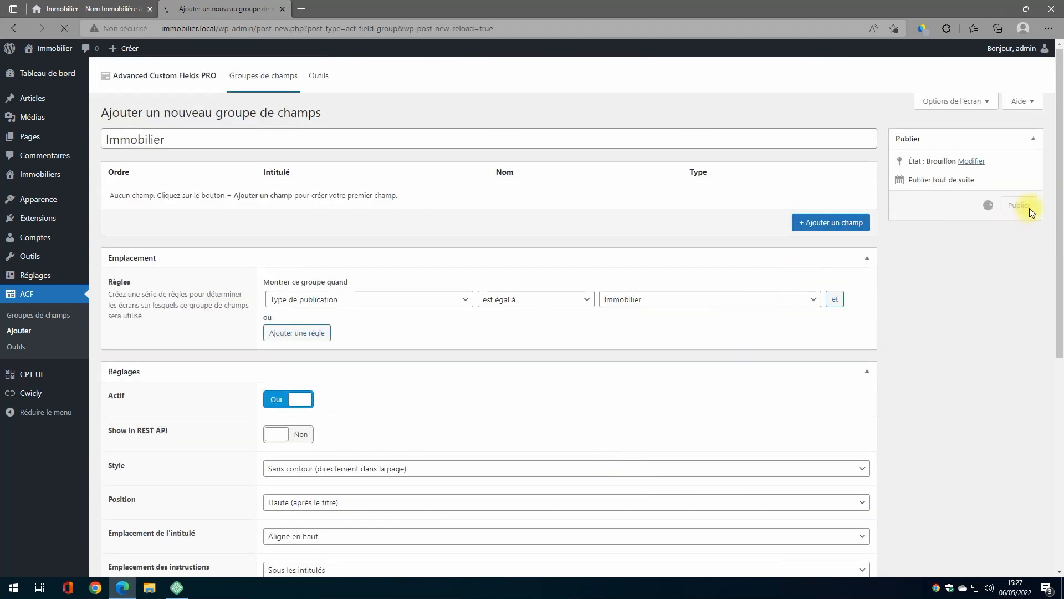
Add a field titled "Designation" to the Immobilier group with the field type "Zone de texte"
scroll(714, 333, "down", 5)
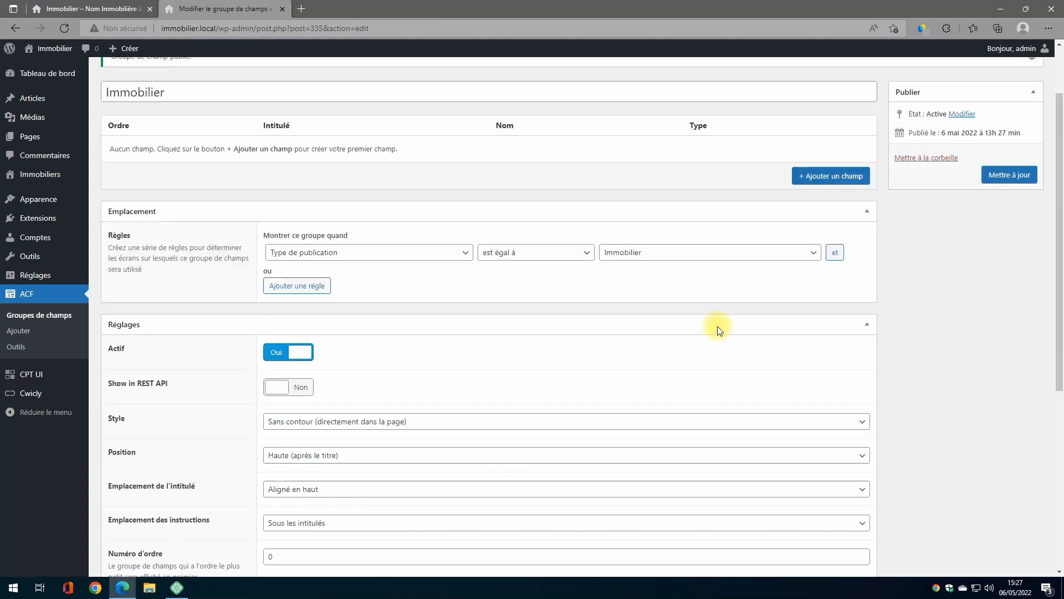
scroll(715, 333, "up", 5)
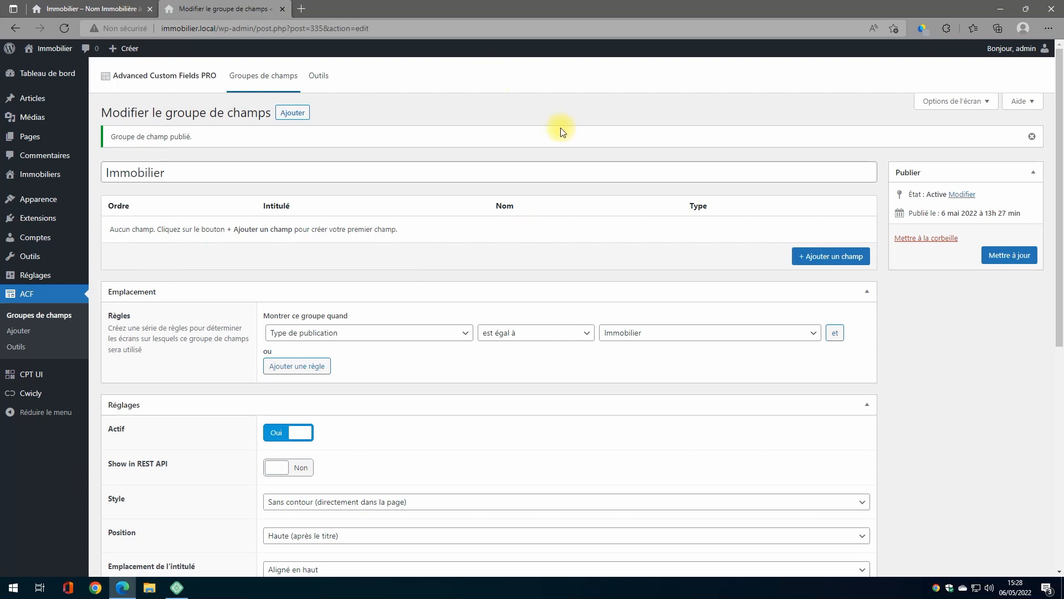
left_click(838, 257)
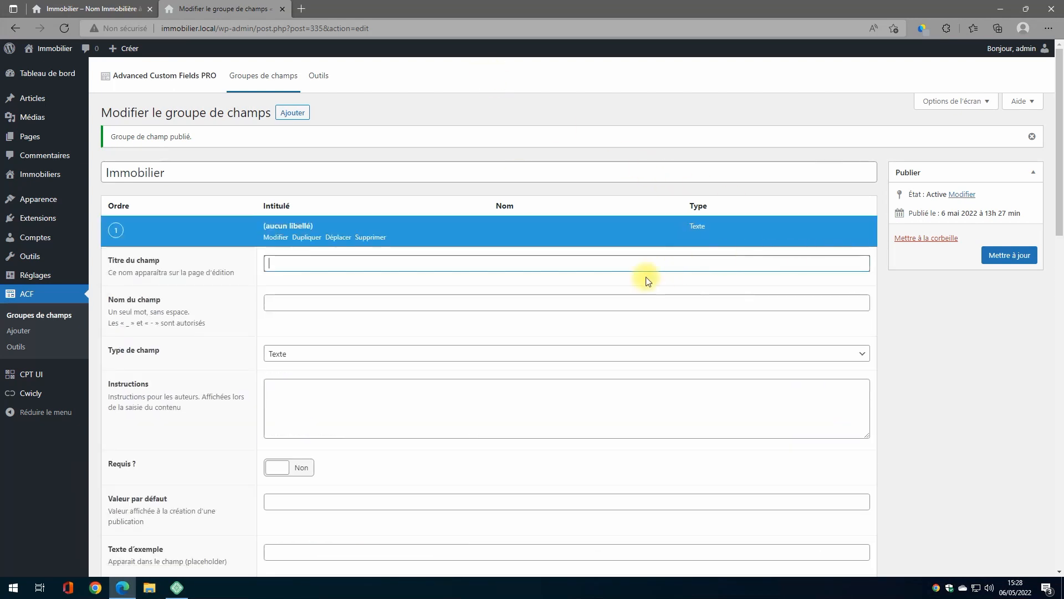
type("Design")
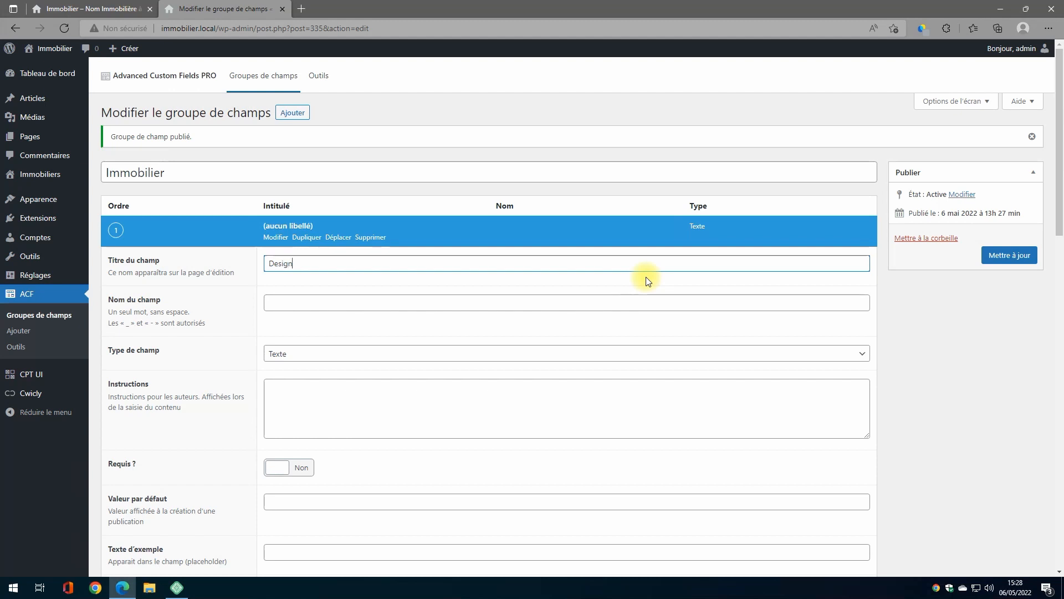
type("ation")
key("Tab")
key("Tab")
key("Down")
scroll(612, 241, "down", 2)
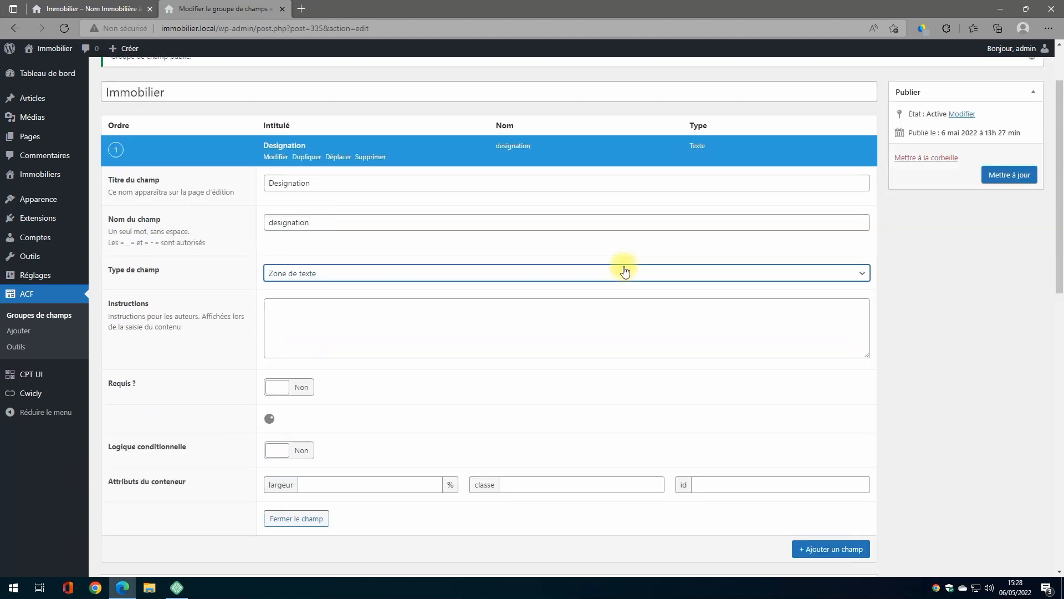
left_click(482, 274)
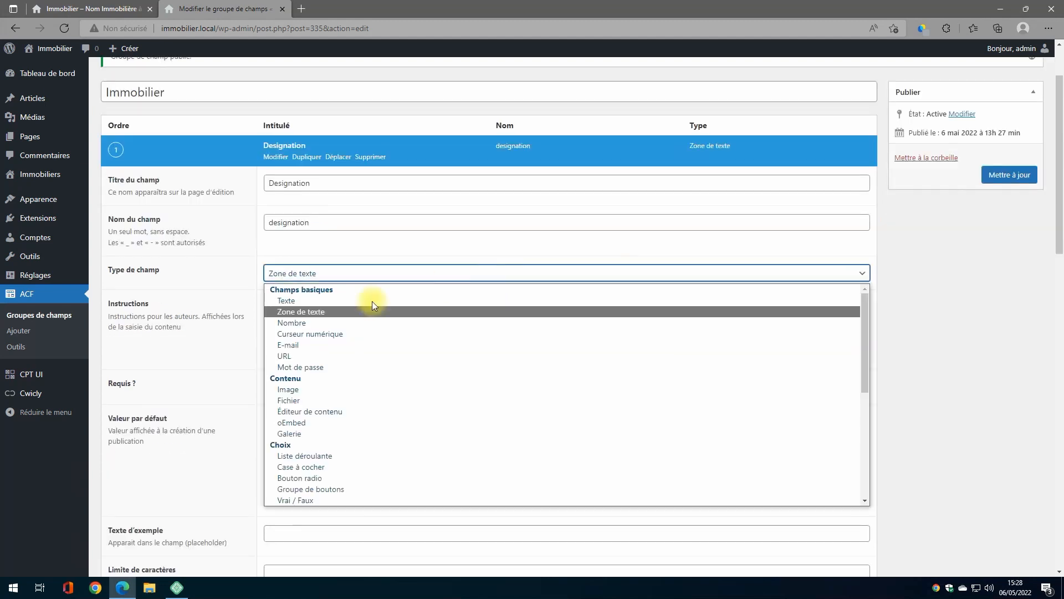
left_click(298, 313)
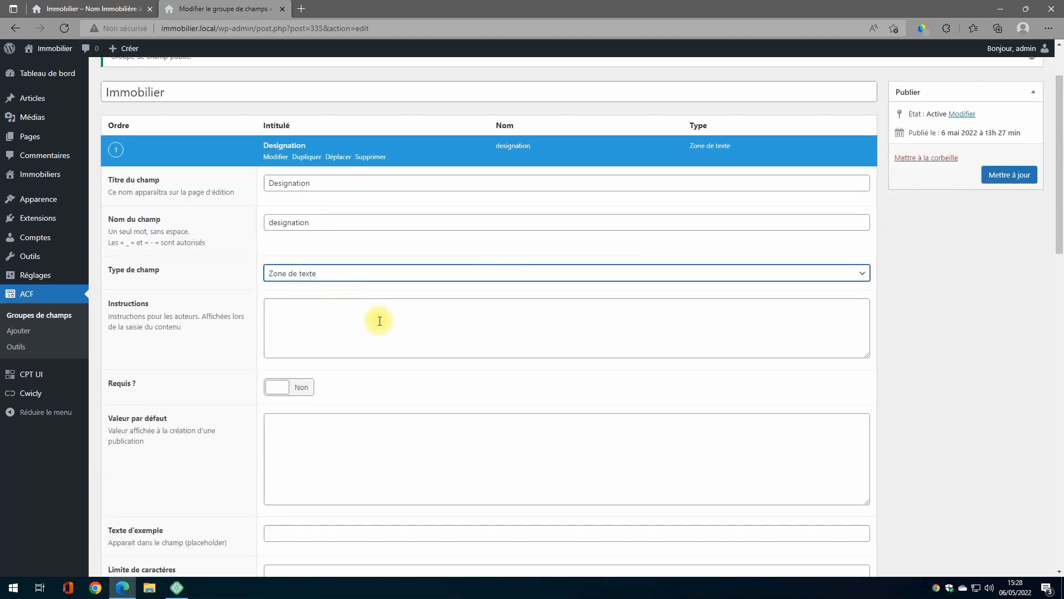
Set the Designation field's new-line handling to "Ajouter des paragraphes automatiquement"
scroll(380, 321, "down", 4)
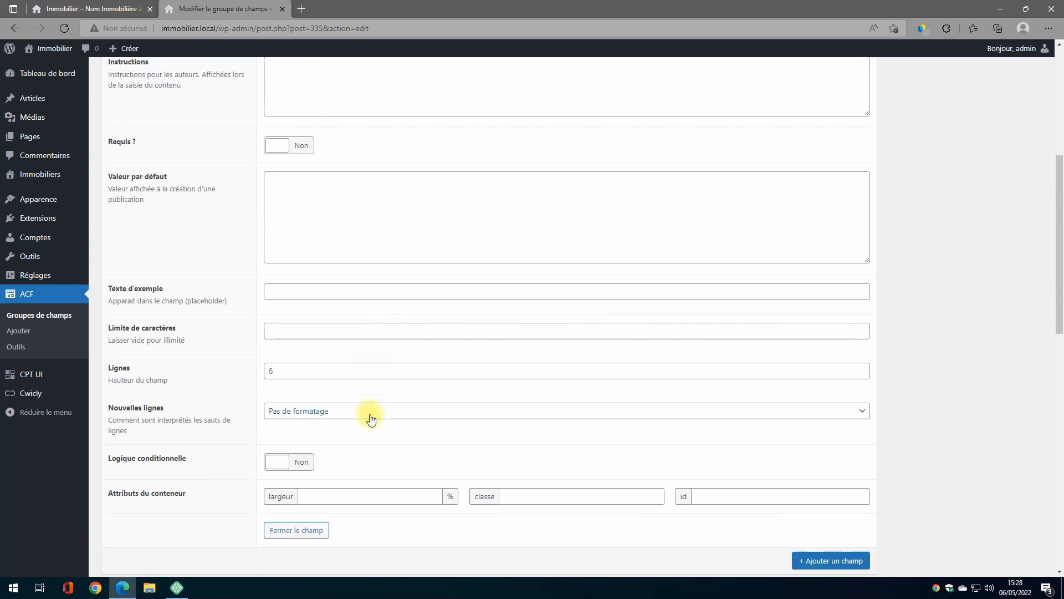
left_click(371, 416)
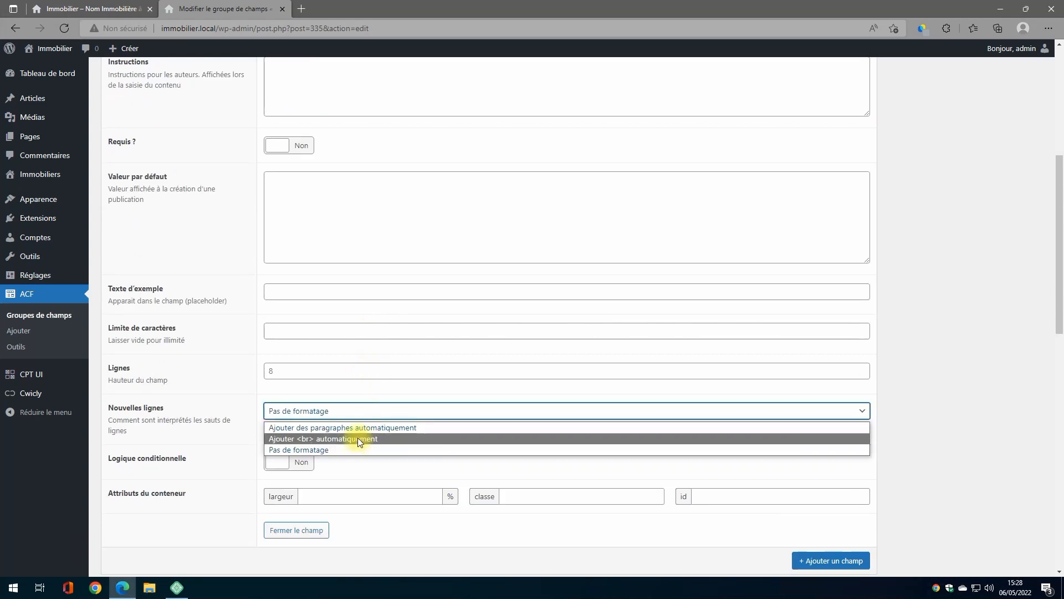
left_click(357, 429)
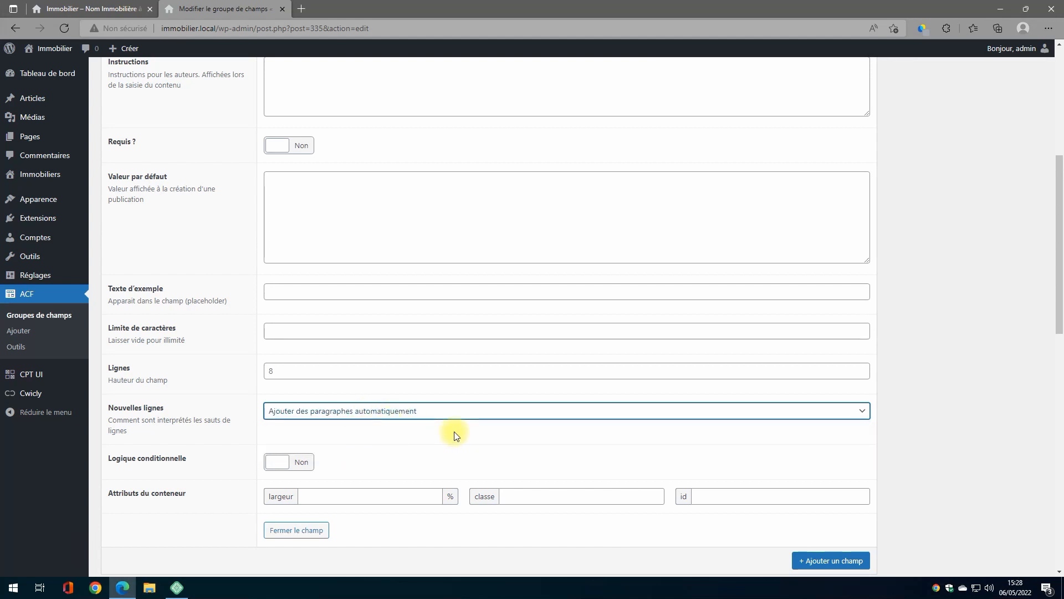
Add a second field titled "STATUT DU BIEN" to the group with the field type "Onglet"
scroll(454, 434, "down", 3)
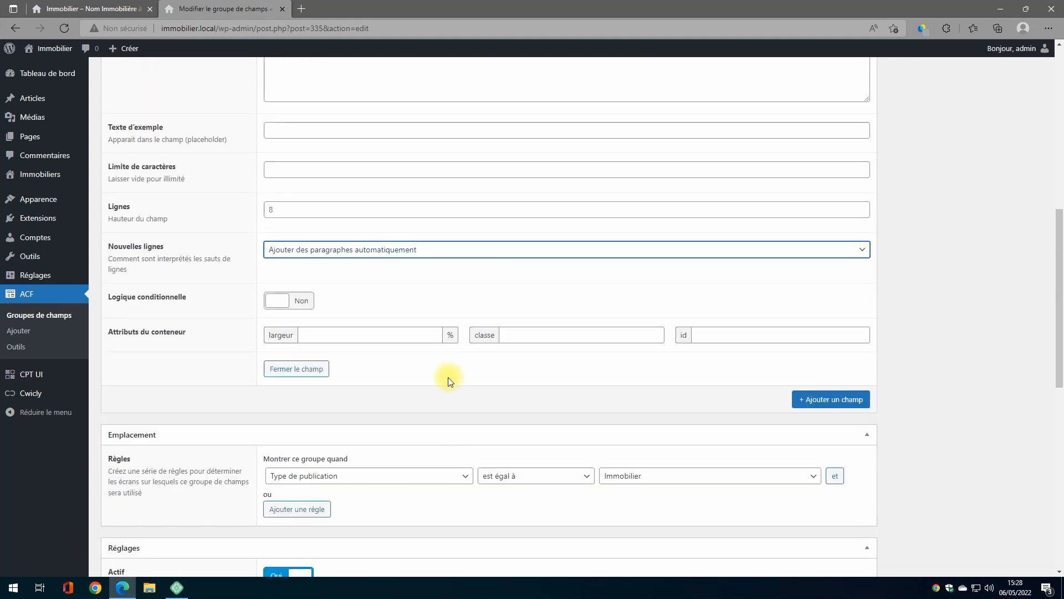
scroll(498, 384, "down", 3)
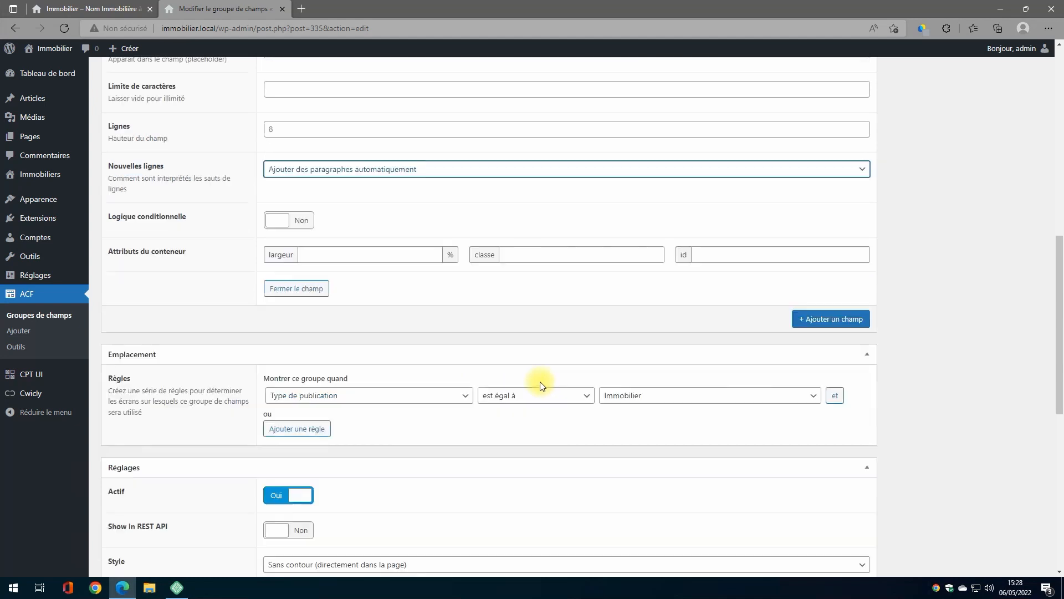
scroll(500, 369, "down", 2)
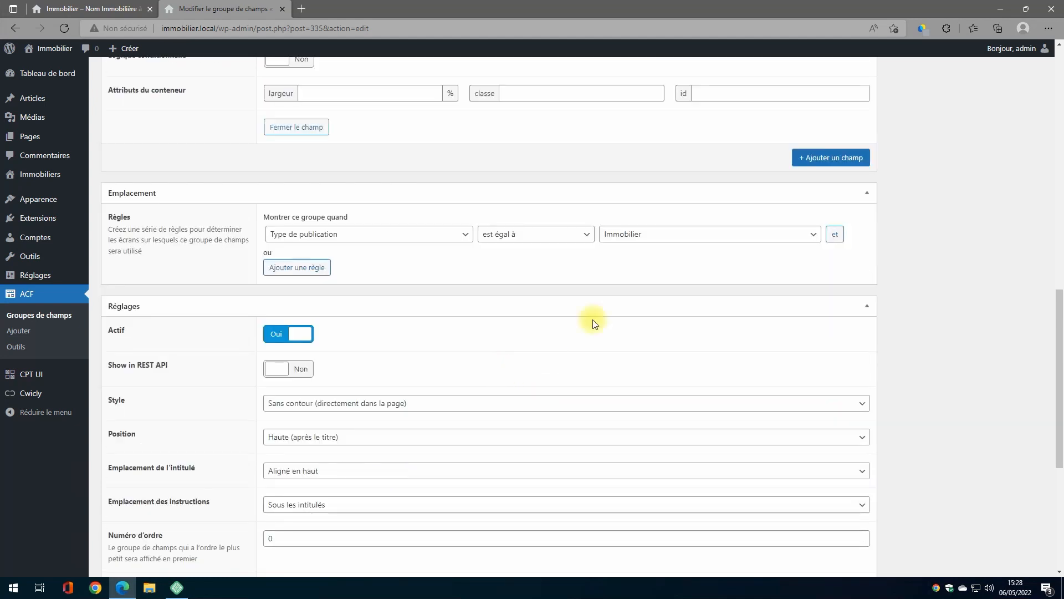
left_click(816, 162)
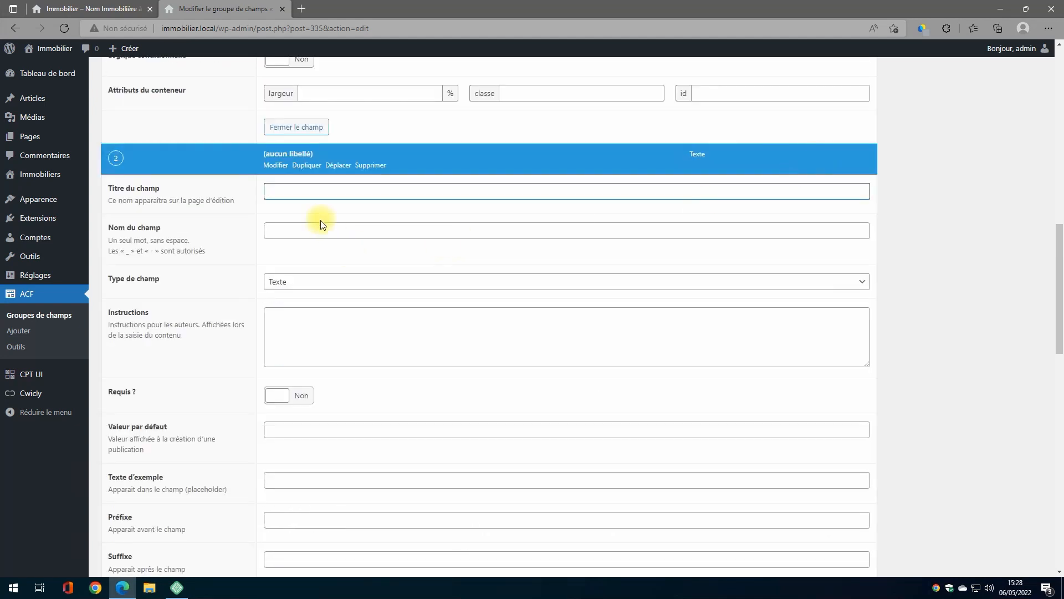
type("STATUT DU BIEN")
key("Tab")
key("Tab")
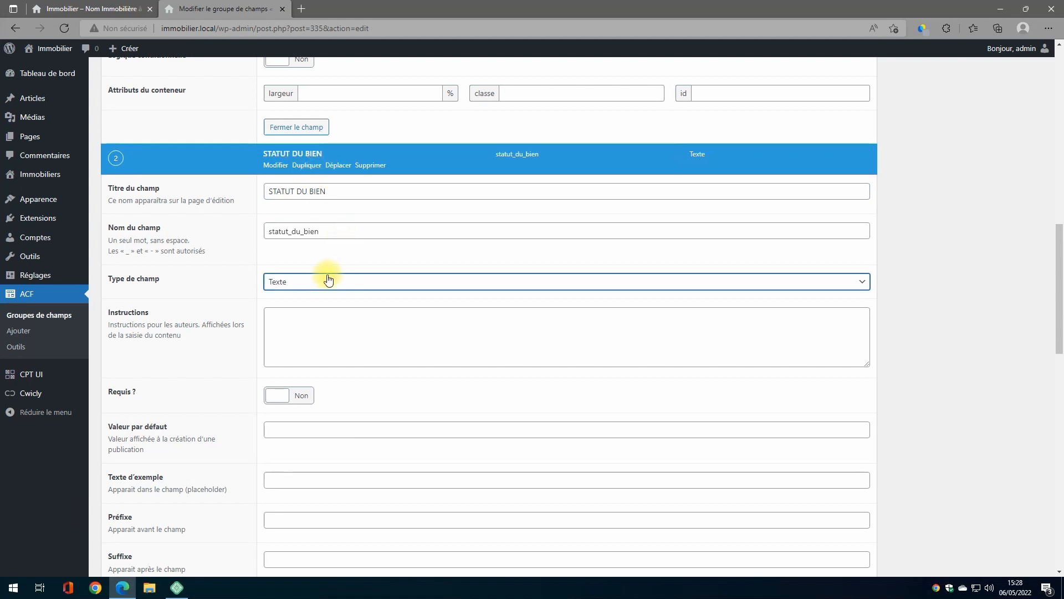
left_click(329, 277)
scroll(356, 372, "down", 5)
scroll(356, 374, "down", 2)
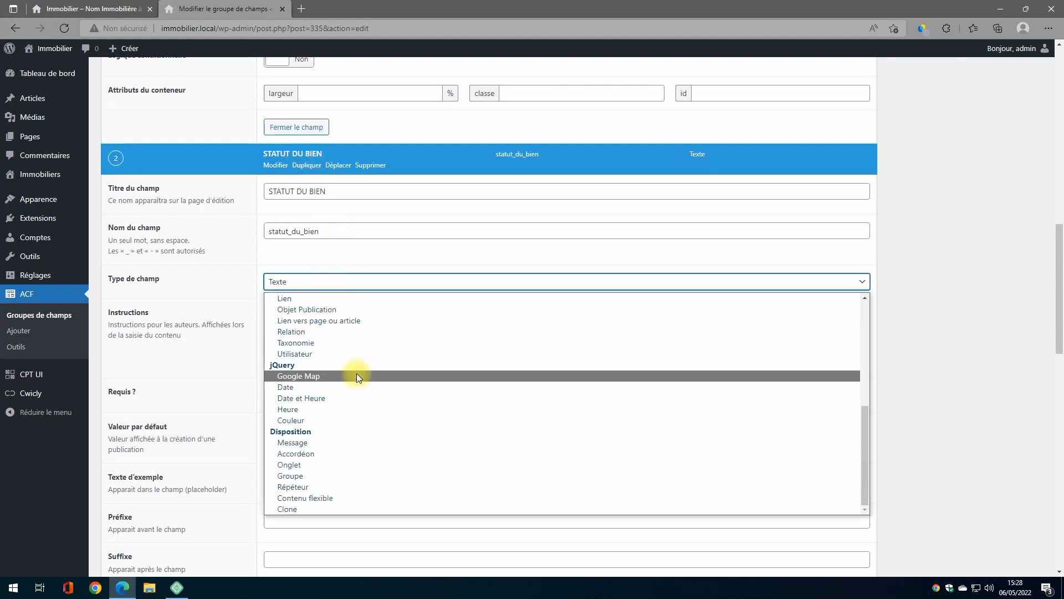
left_click(340, 465)
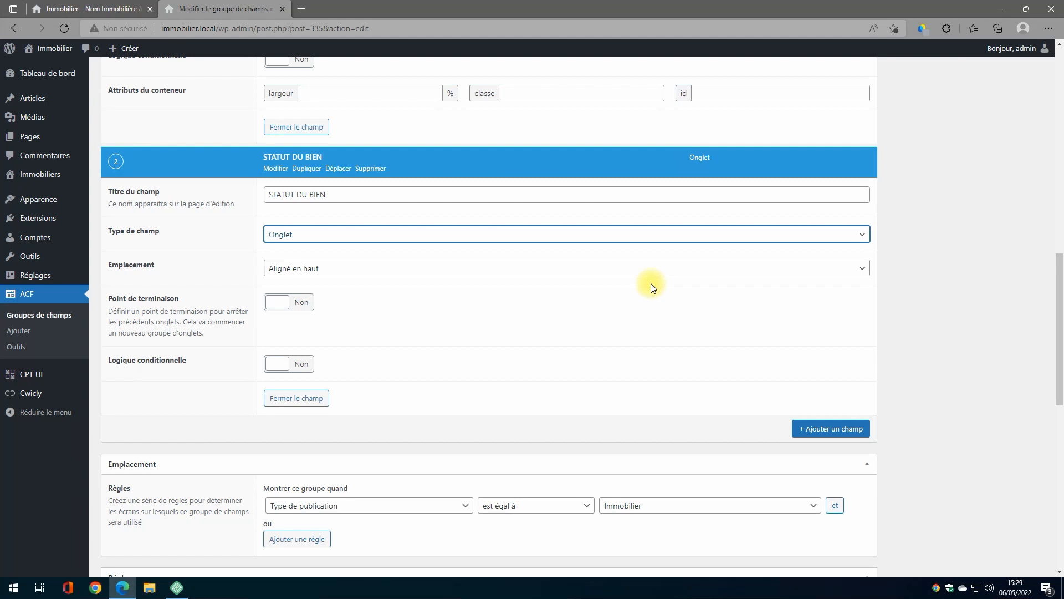
Add a field titled "Sous compromis" of type "Vrai / Faux" with "Interface avancée" enabled
scroll(492, 240, "down", 2)
left_click(831, 348)
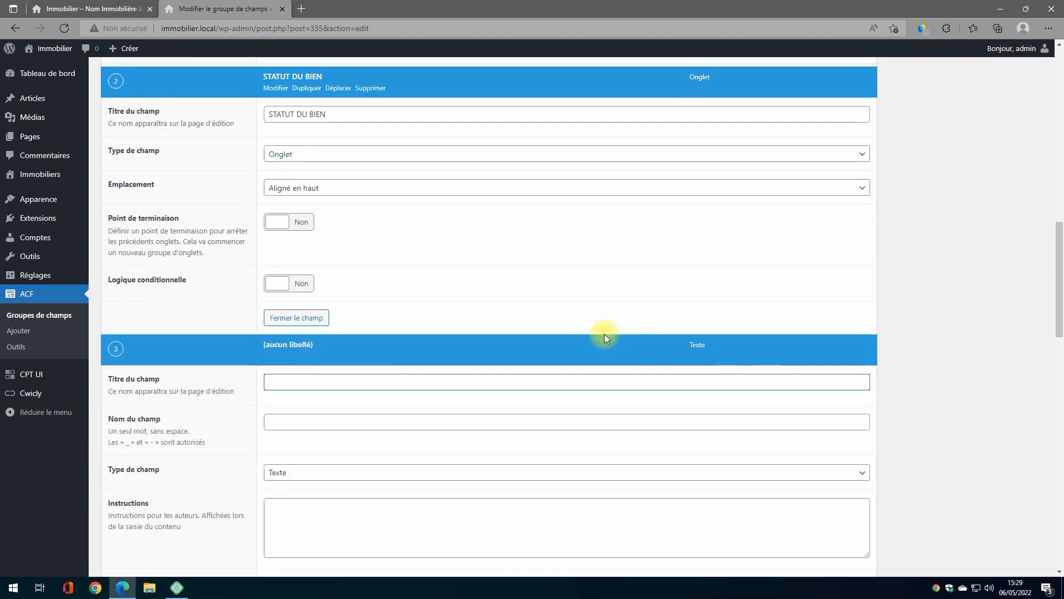
type("Sous compromis")
key("Tab")
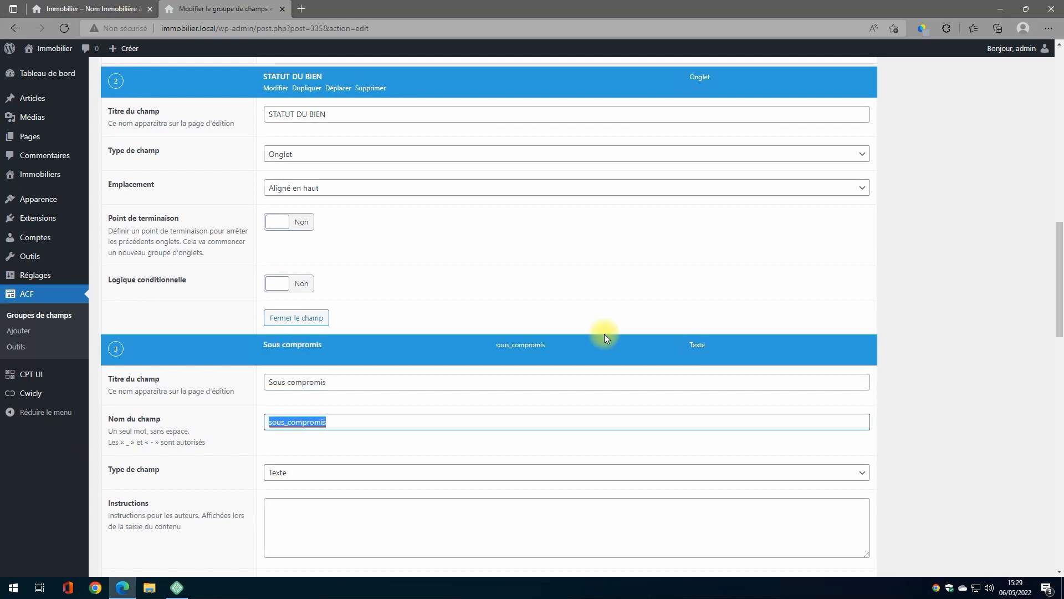
key("Tab")
scroll(604, 334, "down", 4)
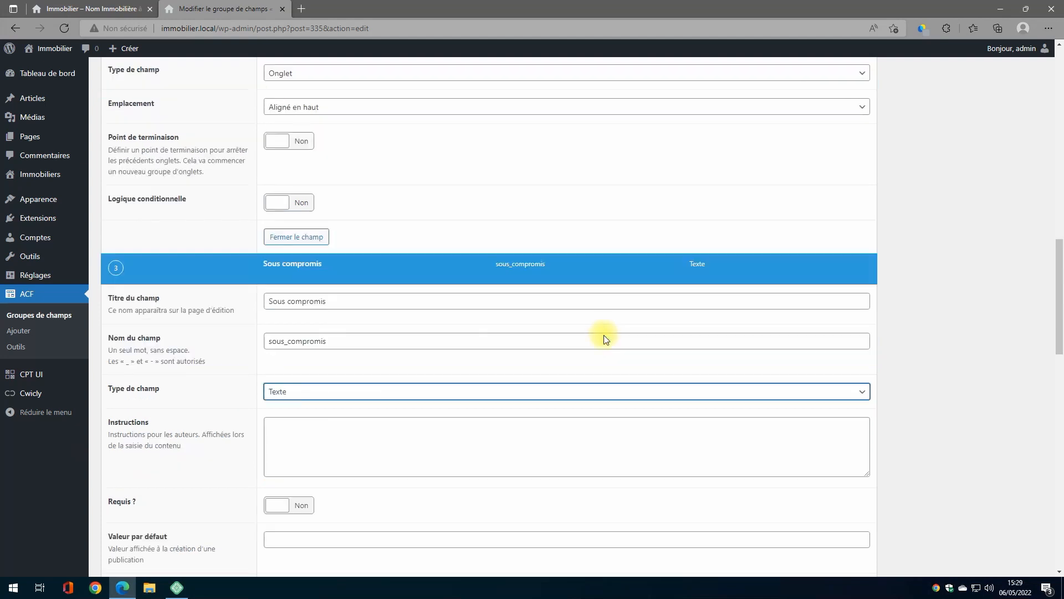
left_click(389, 229)
scroll(394, 353, "down", 3)
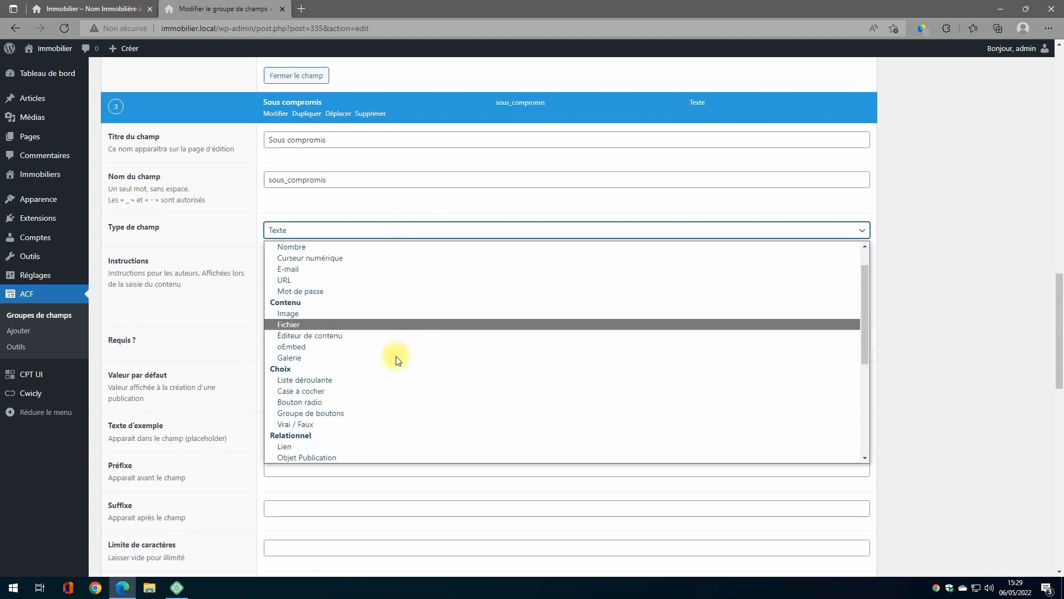
left_click(327, 390)
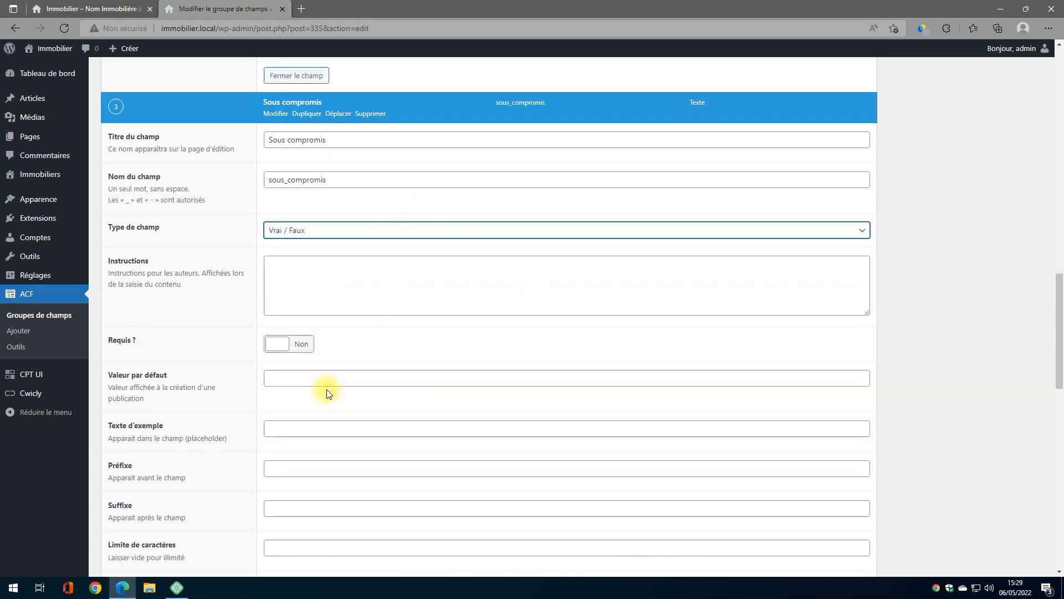
scroll(312, 355, "down", 1)
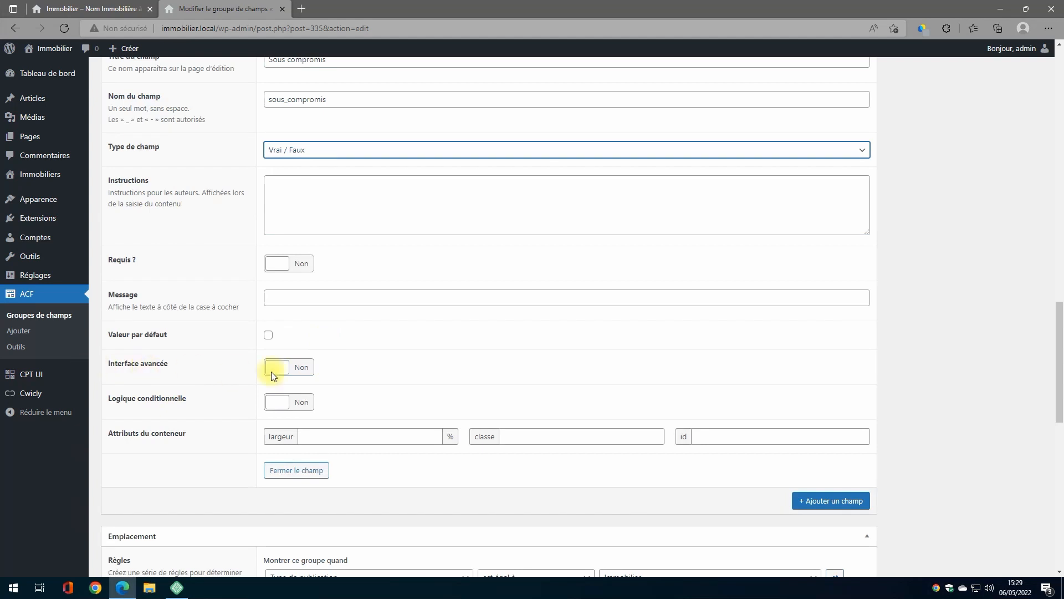
left_click(304, 368)
scroll(526, 370, "down", 1)
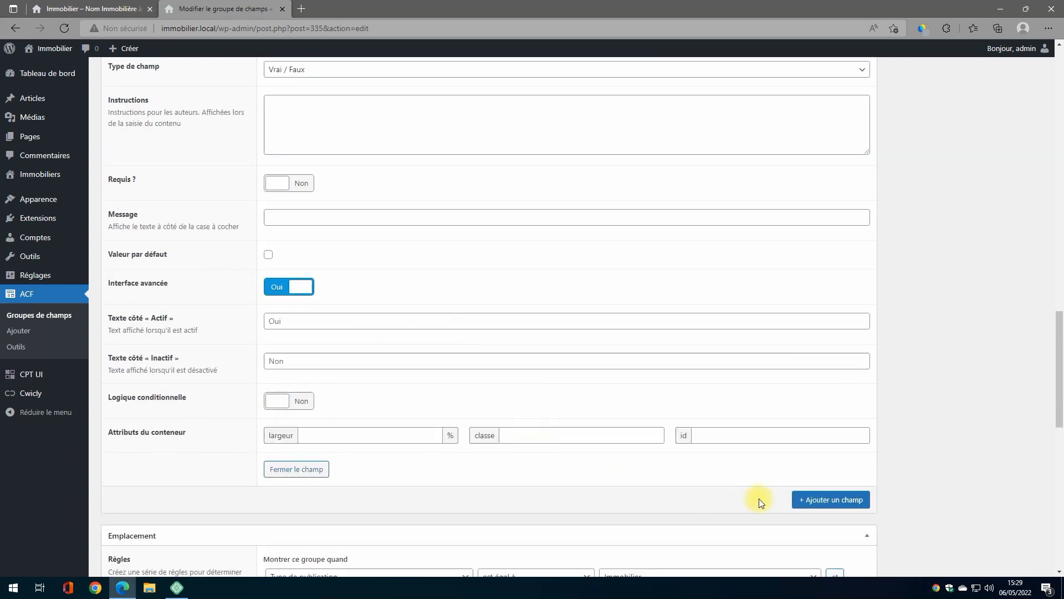
Add a "Texte" field titled "Compromiss" with the default value "Sous compromis"
left_click(828, 501)
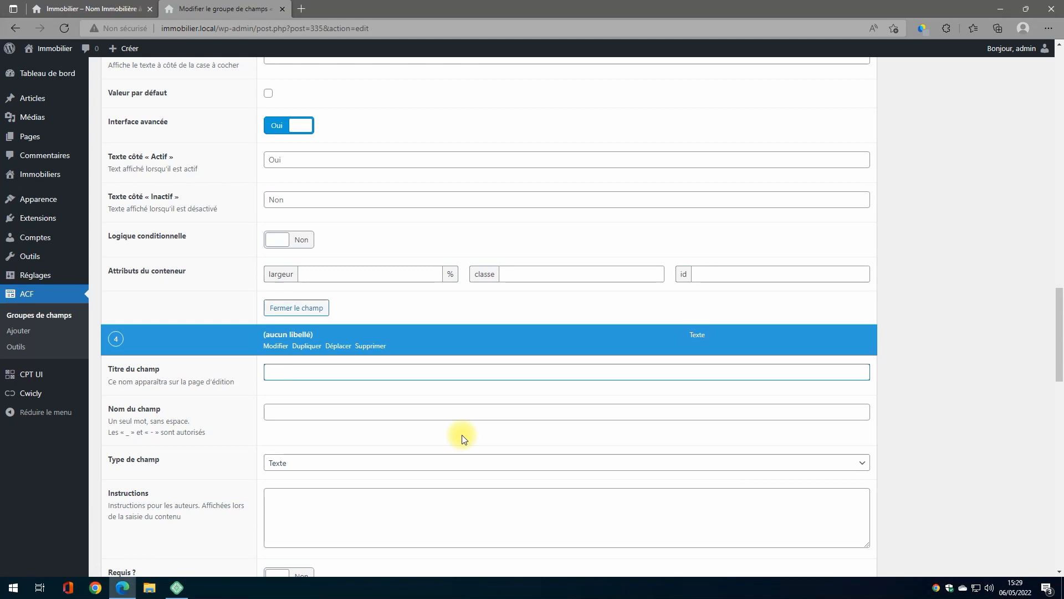
type("Compromiss")
key("Tab")
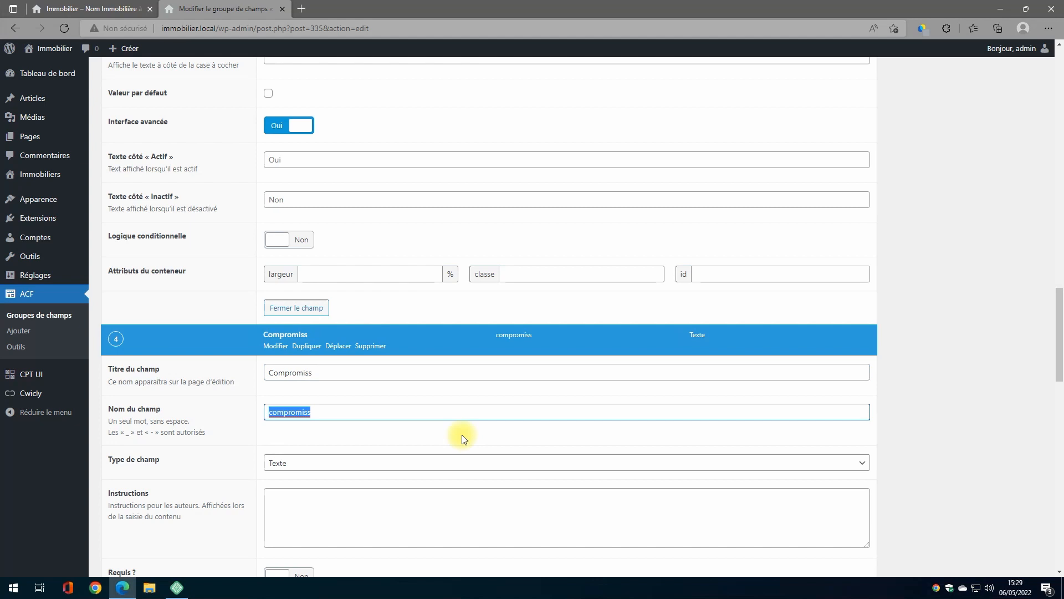
key("Tab")
scroll(444, 379, "down", 4)
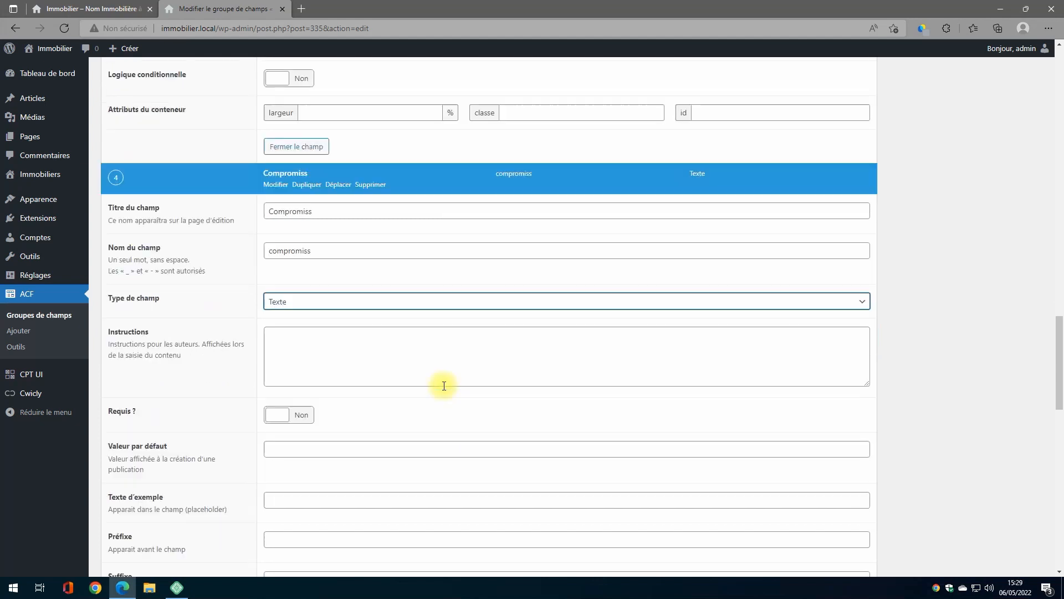
left_click(314, 374)
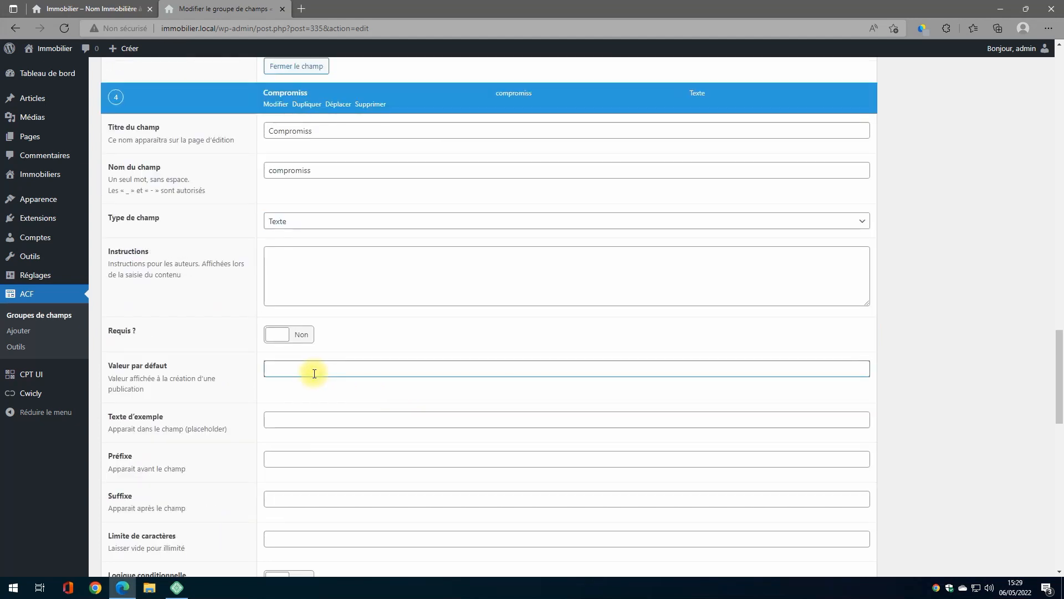
type("Sous com")
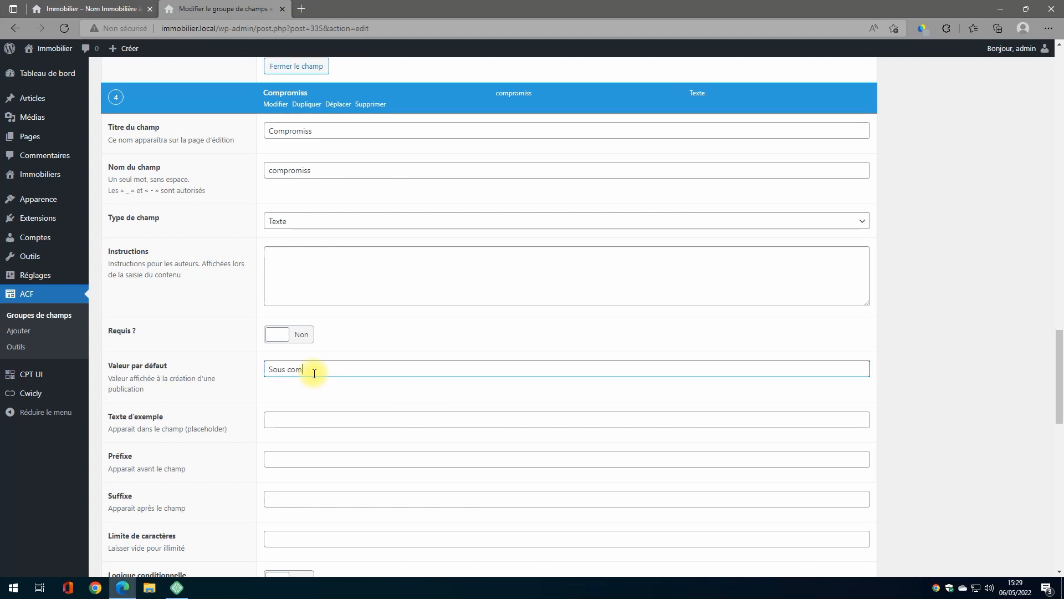
type("promis")
key("Tab")
scroll(333, 389, "down", 3)
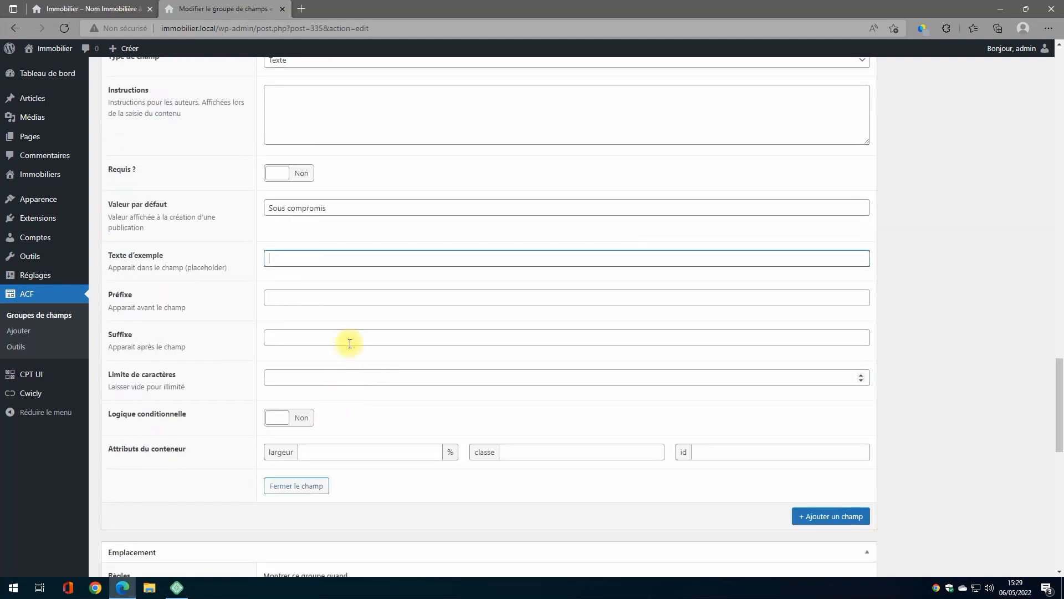
Enable conditional logic on the Compromiss field so it shows when "Sous compromis" has a value equal to "Coché"
left_click(276, 419)
left_click(338, 462)
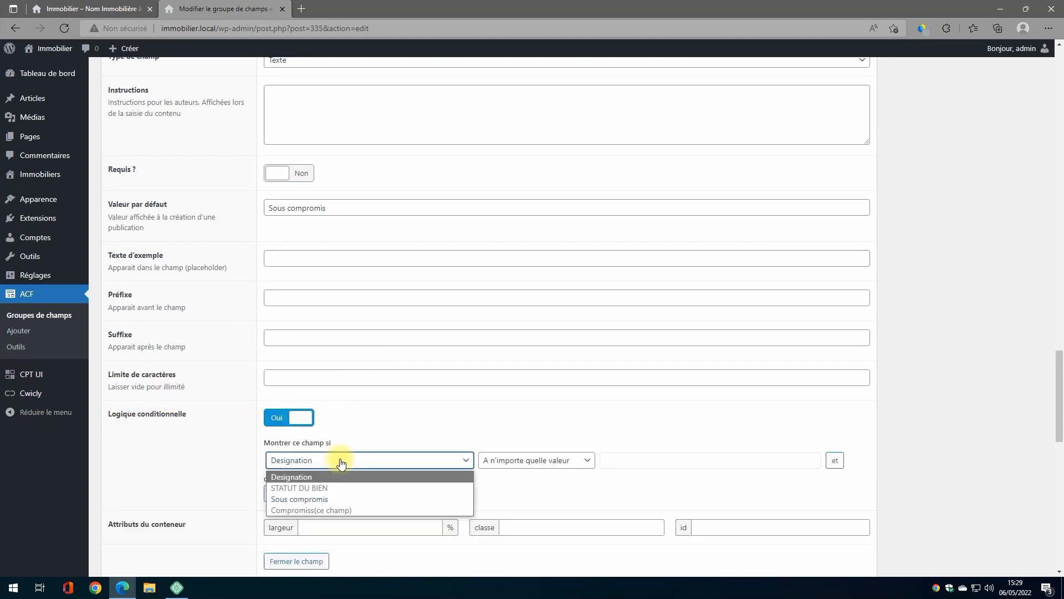
left_click(304, 500)
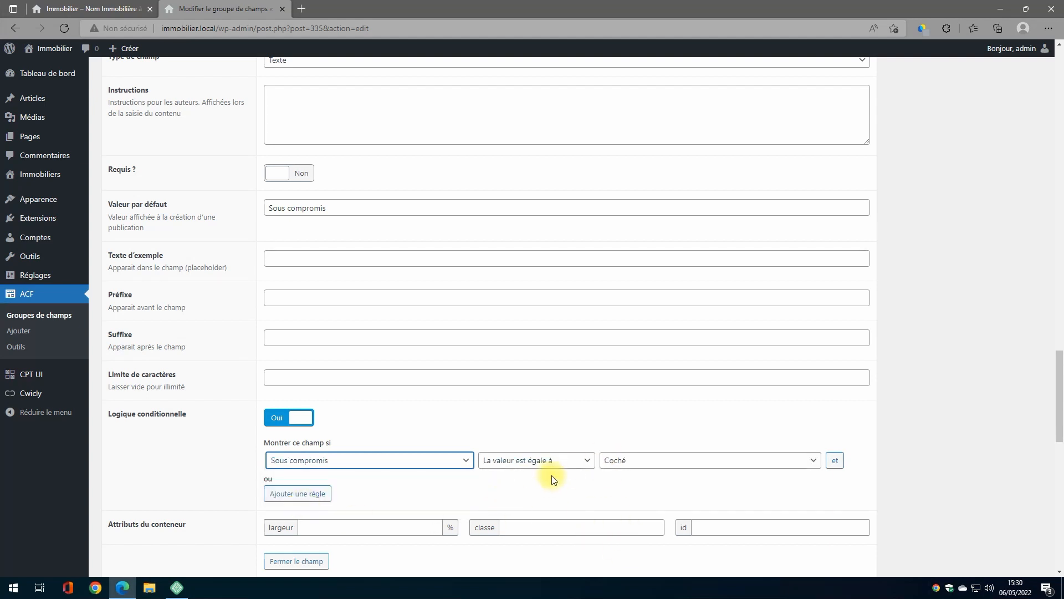
left_click(657, 461)
left_click(658, 462)
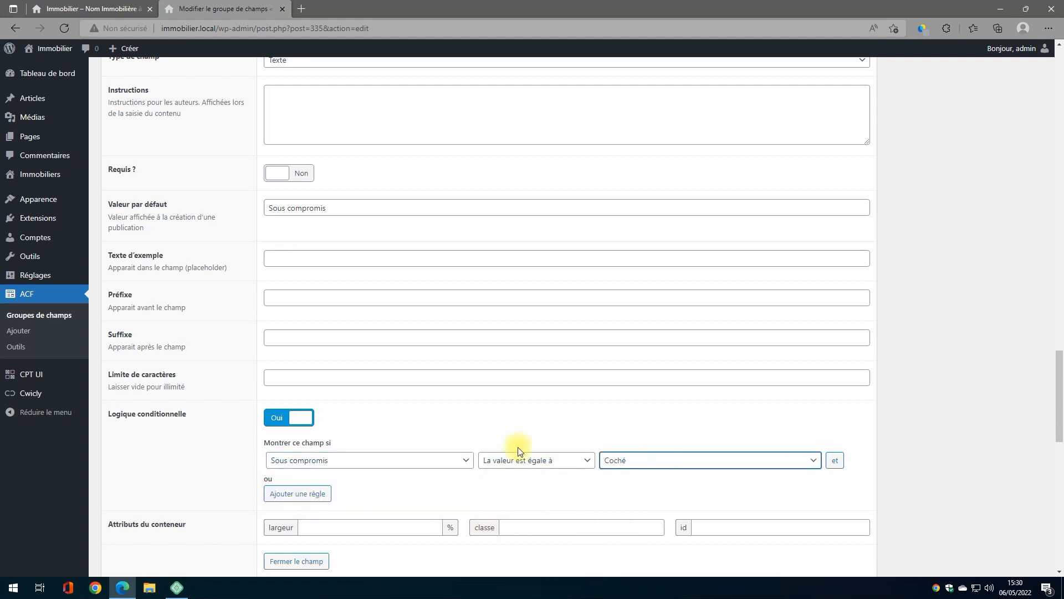
scroll(515, 439, "down", 1)
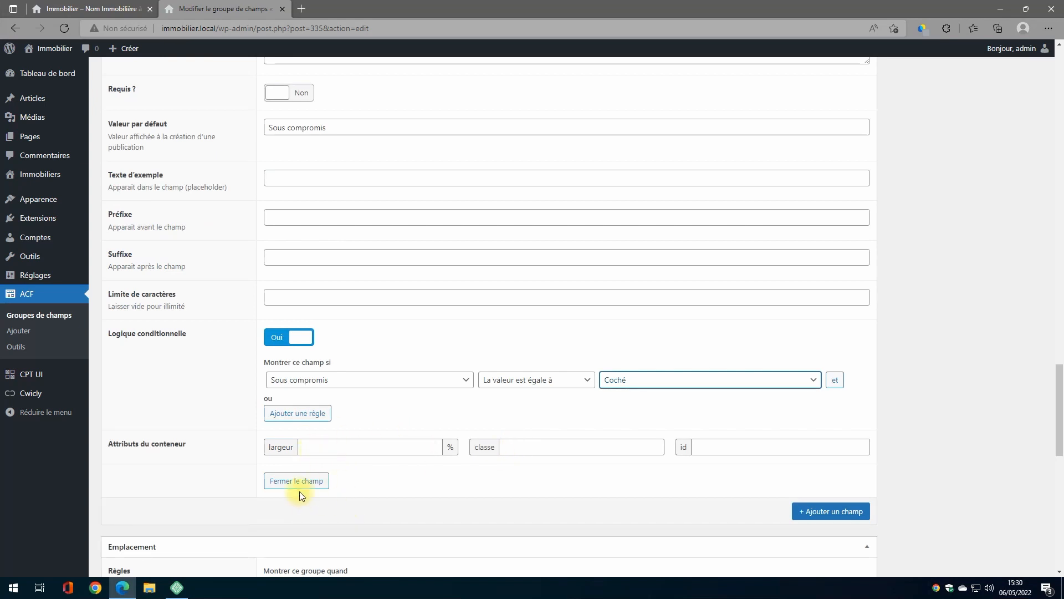
Add a field titled "Bienexclusif" of type "Vrai / Faux" with "Interface avancée" enabled
left_click(813, 514)
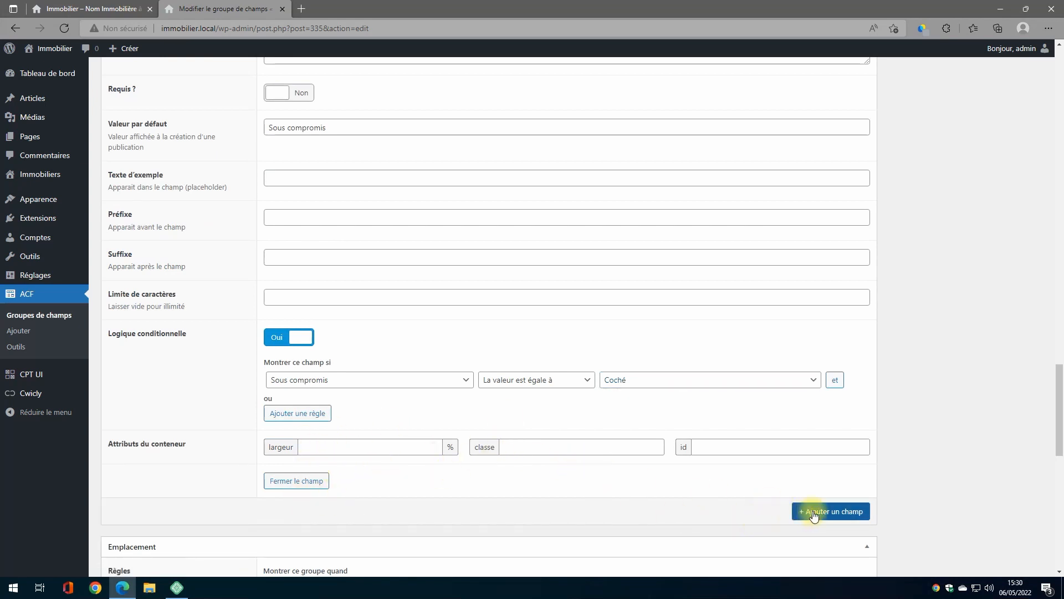
scroll(606, 468, "down", 3)
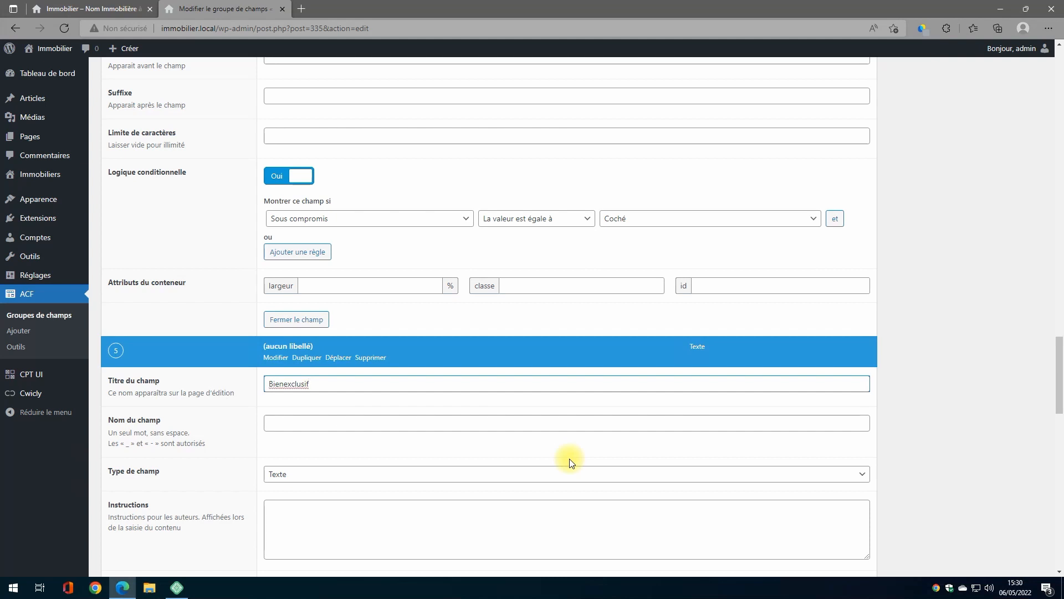
key("Tab")
key("Tab")
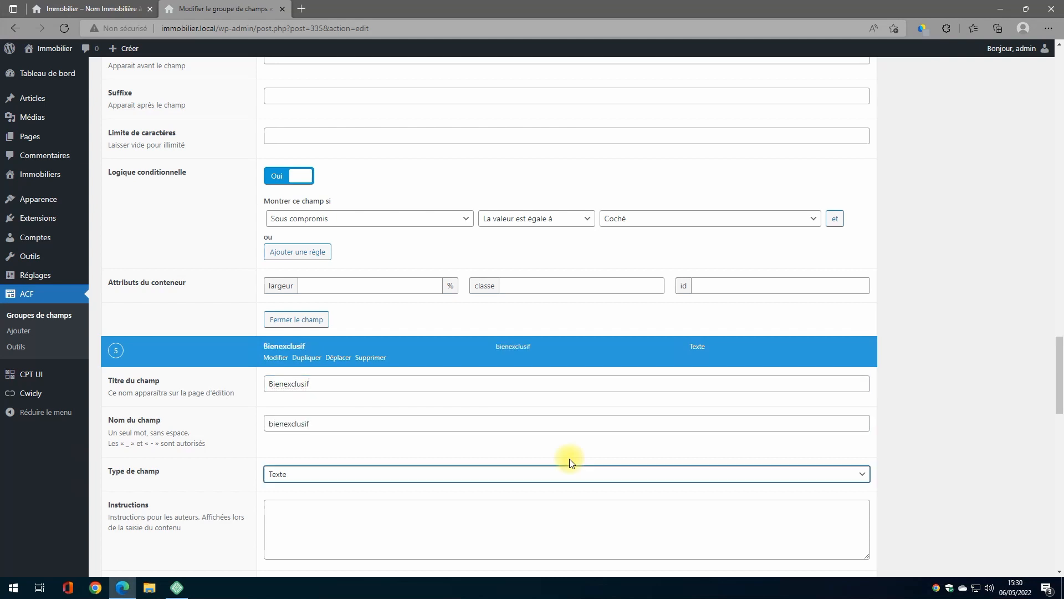
key("v")
key("Tab")
scroll(459, 353, "down", 2)
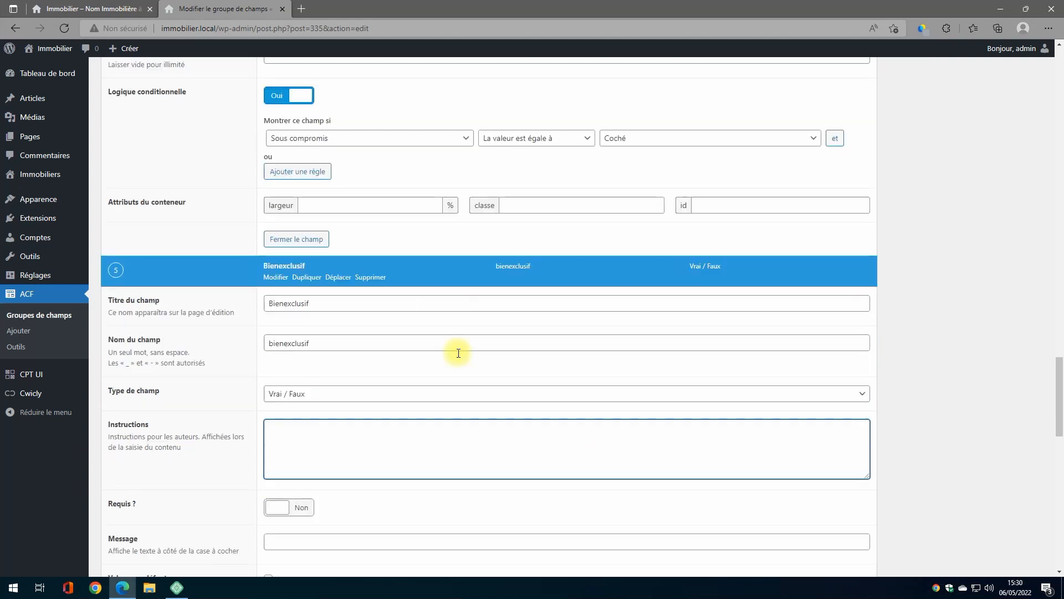
scroll(458, 354, "down", 4)
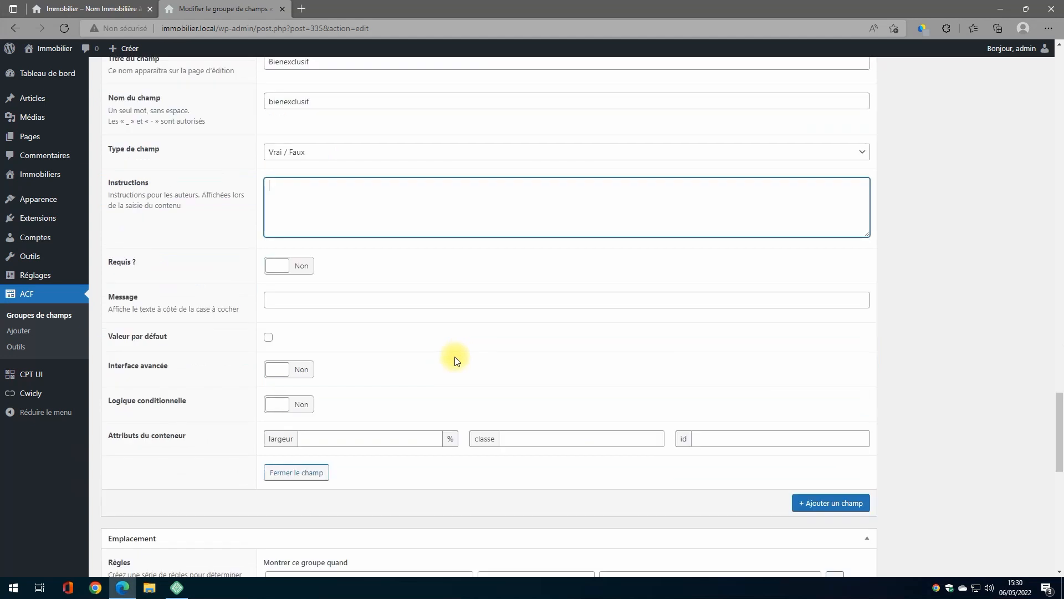
left_click(272, 371)
scroll(439, 355, "down", 5)
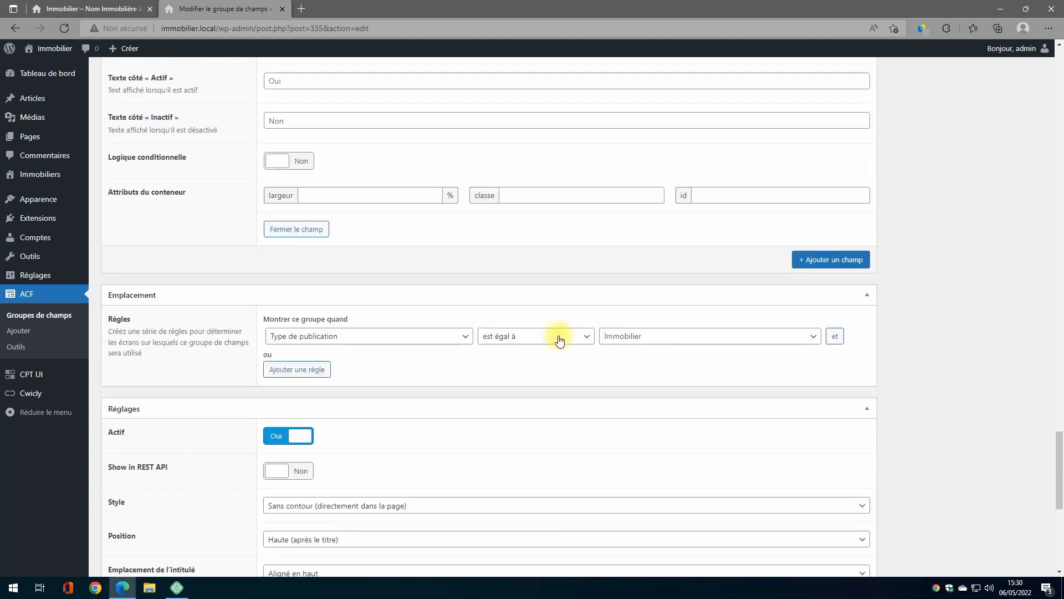
Add a field titled "Exclusivité" to the group, keeping the name "exclusivite" and the type "Texte"
left_click(820, 264)
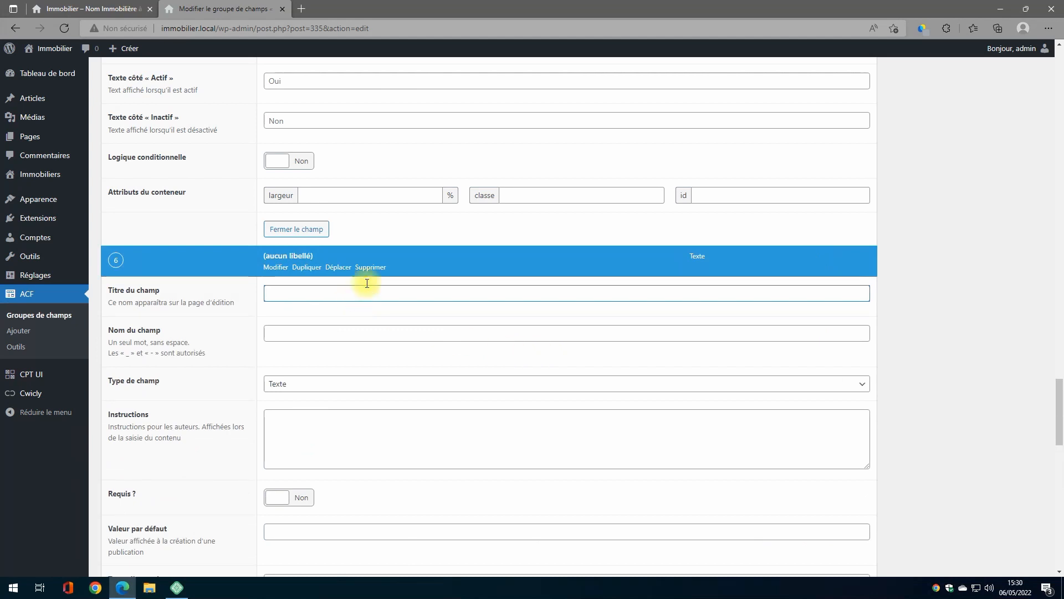
type("Ex")
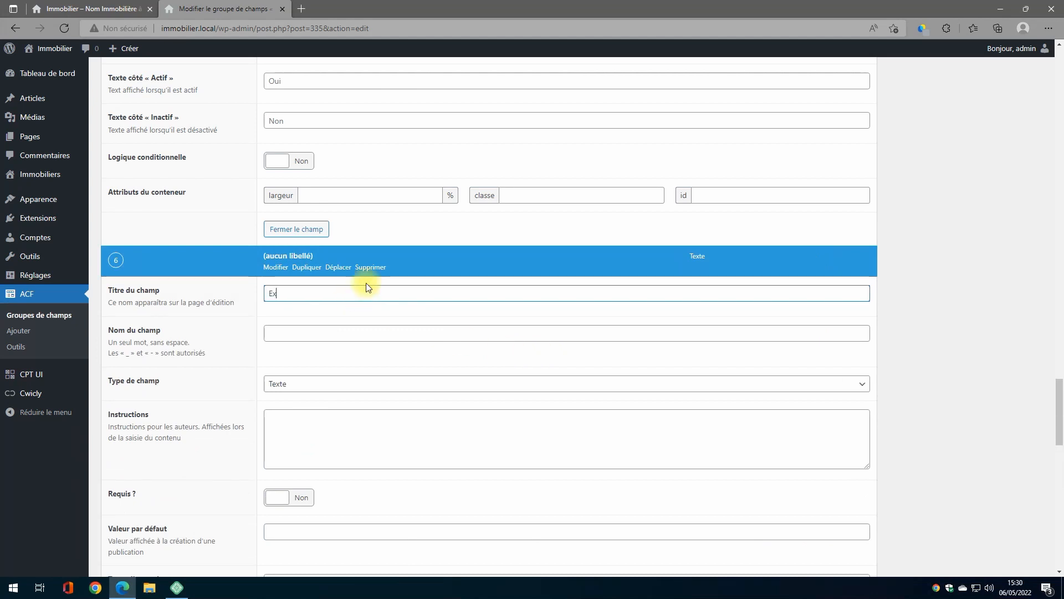
type("clusivité")
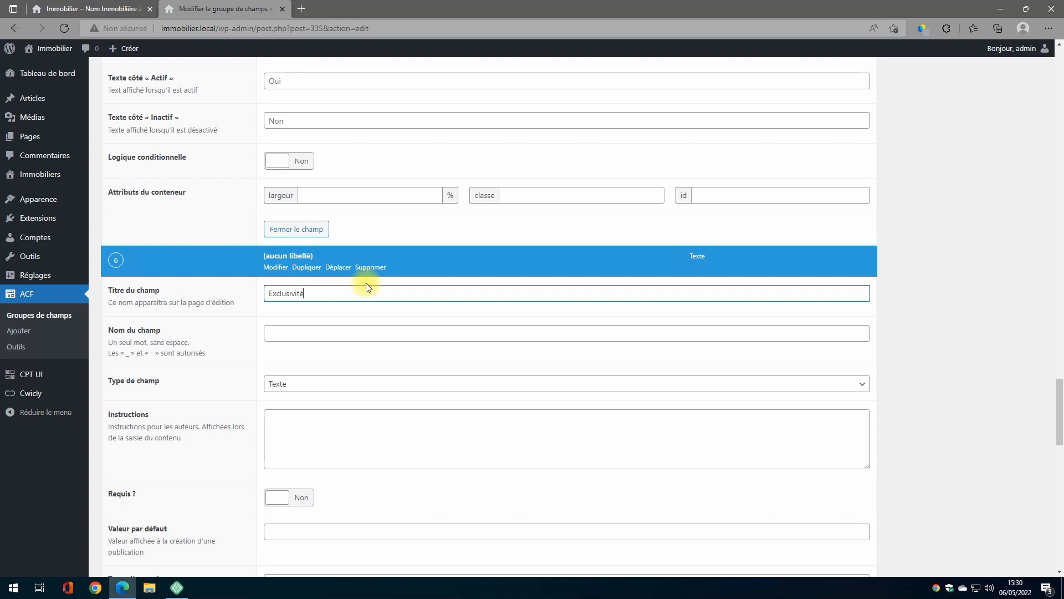
key("Tab")
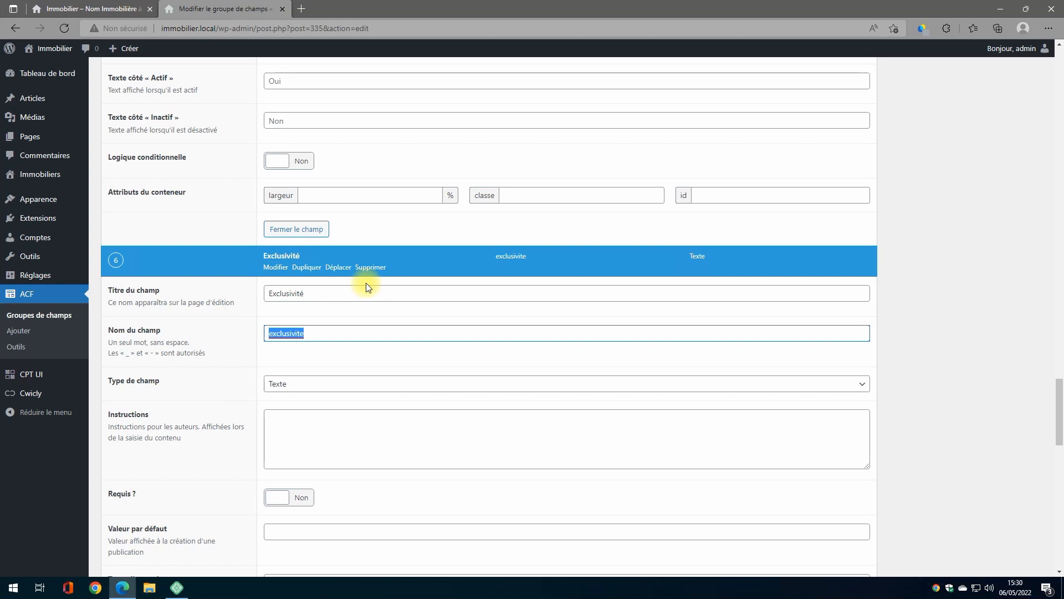
key("Tab")
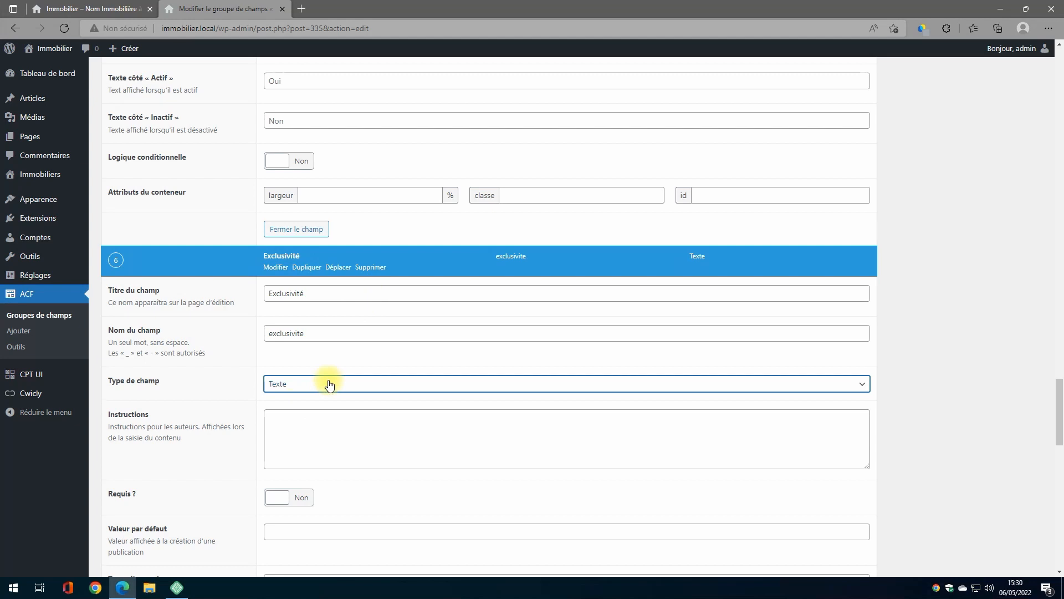
Enable conditional logic on the Exclusivité field so it shows when "Bienexclusif" has a value equal to "Coché"
scroll(329, 382, "down", 1)
scroll(329, 382, "down", 1)
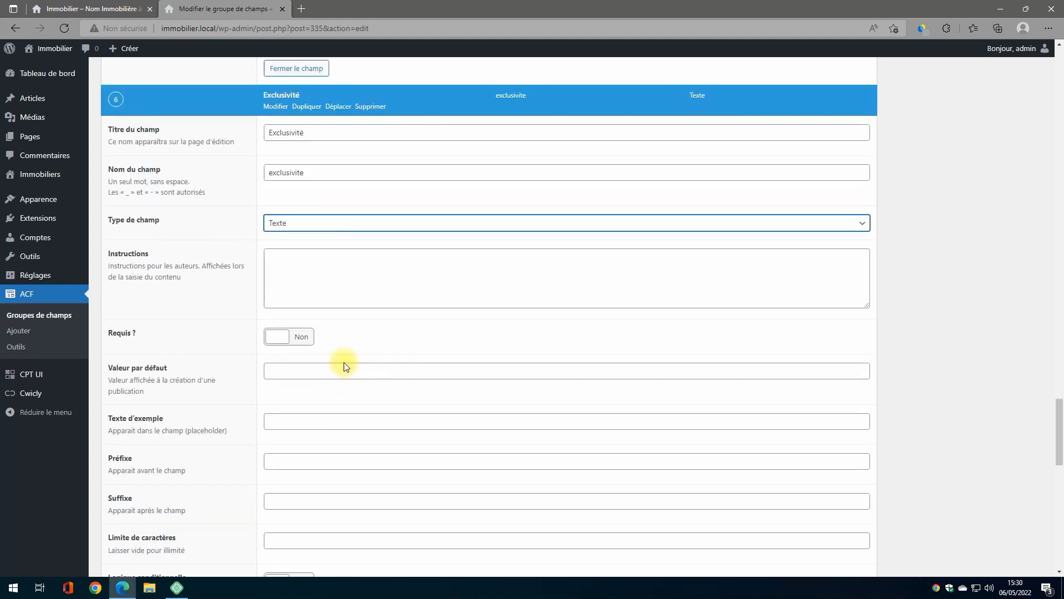
scroll(342, 366, "down", 3)
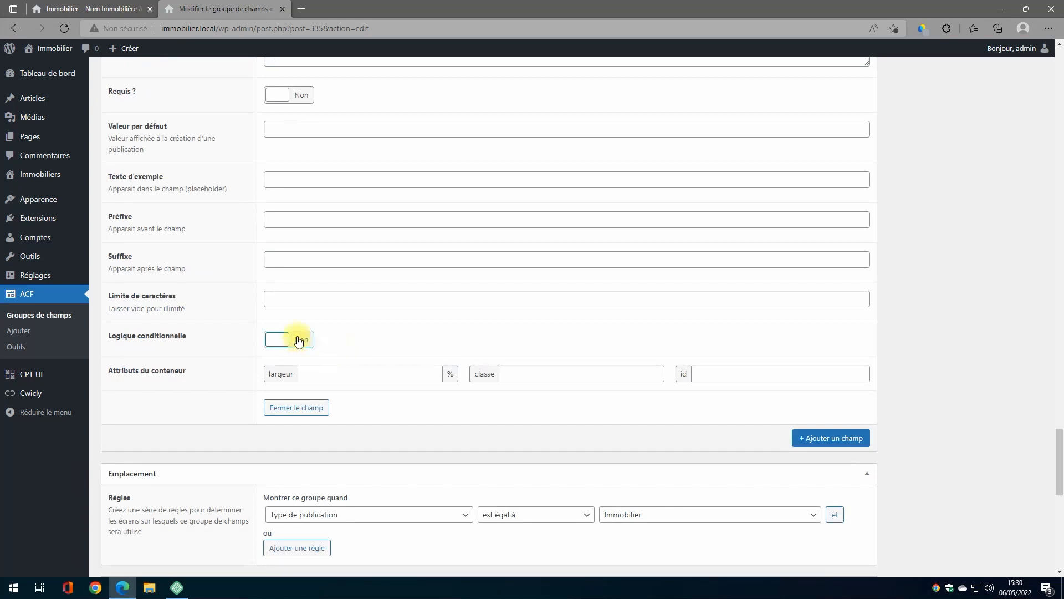
left_click(298, 342)
left_click(298, 343)
left_click(298, 343)
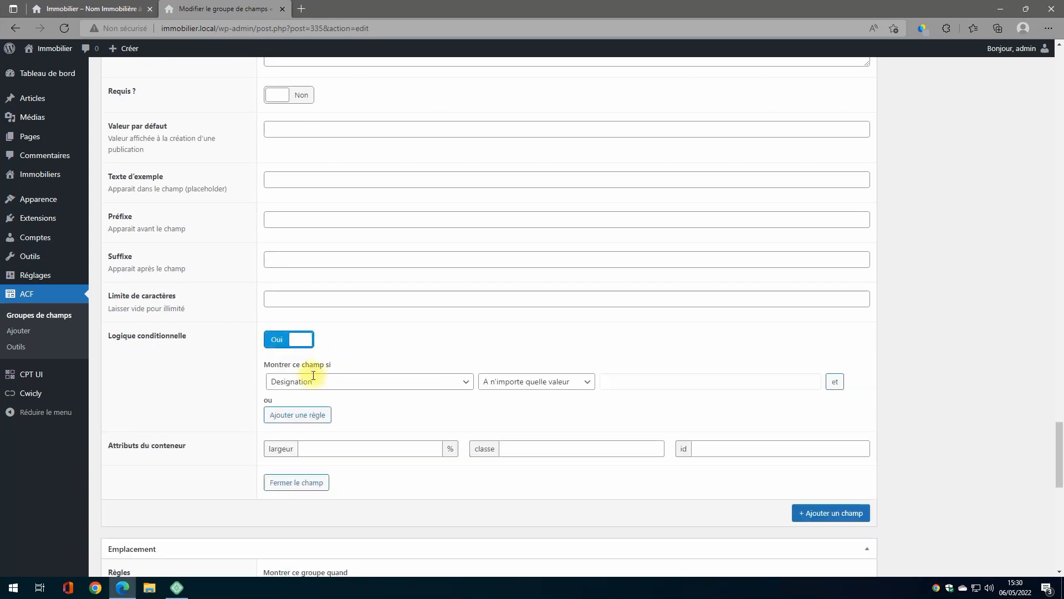
left_click(361, 381)
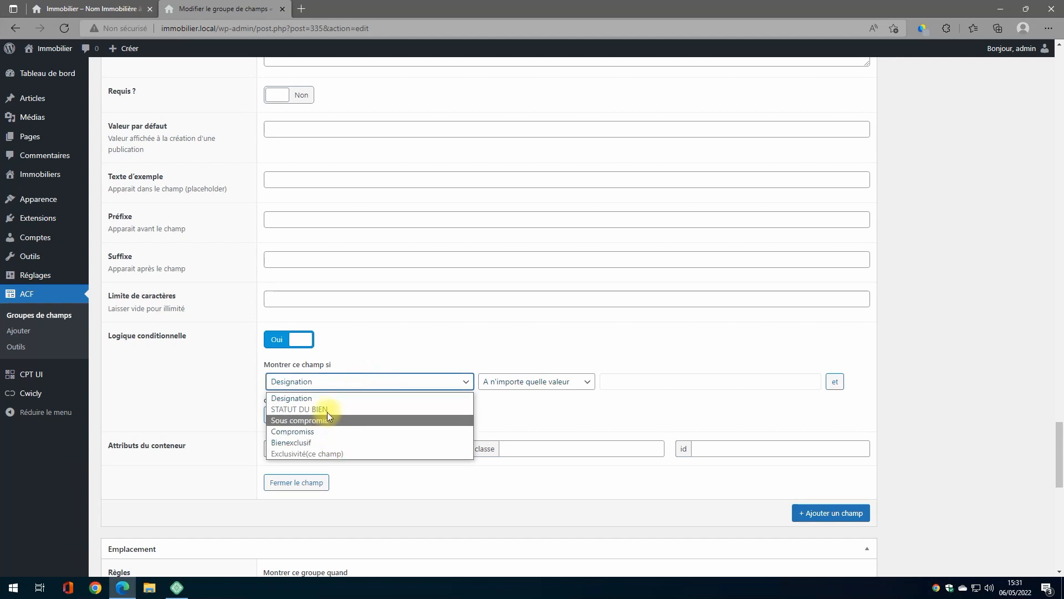
left_click(316, 442)
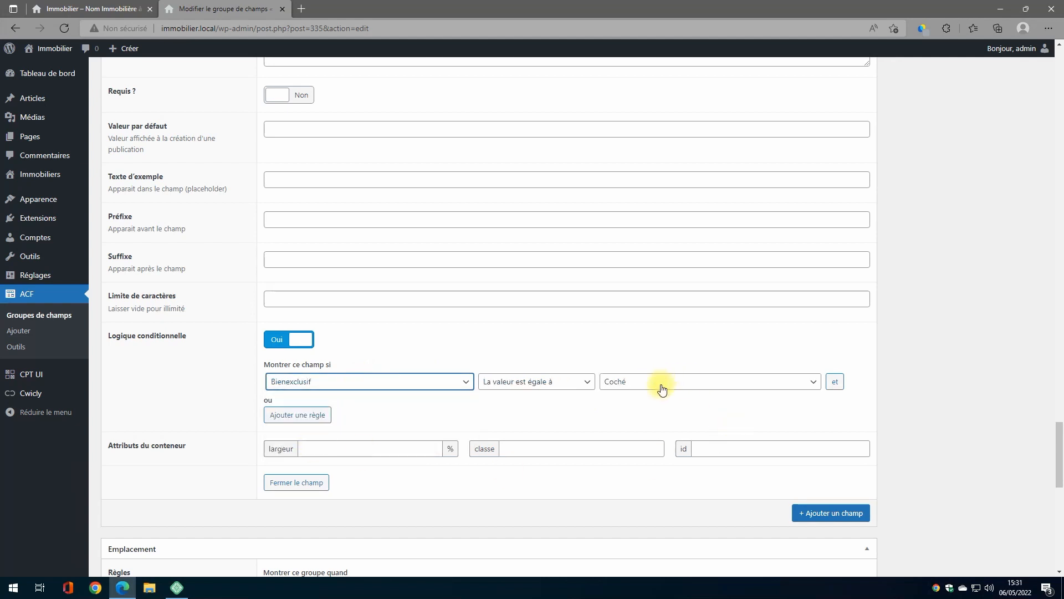
Save the updated Immobilier field group
scroll(939, 411, "up", 20)
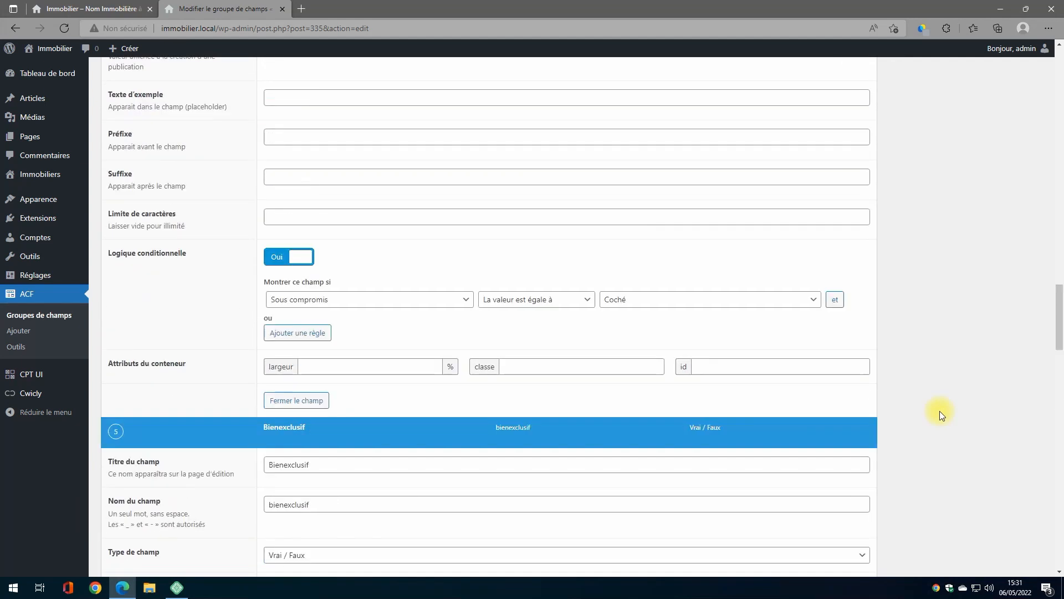
scroll(939, 415, "up", 7)
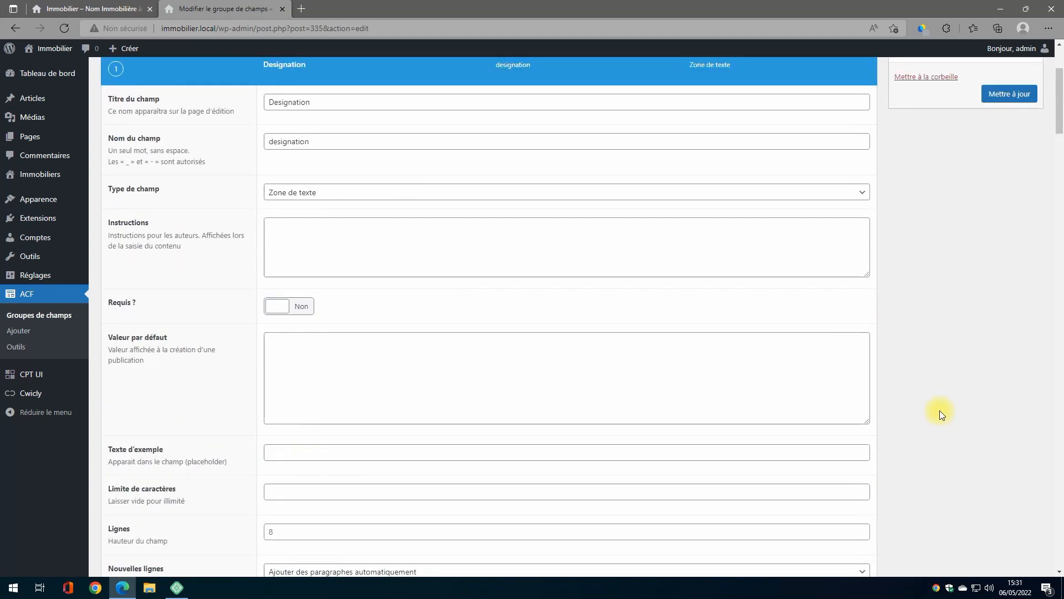
left_click(1001, 103)
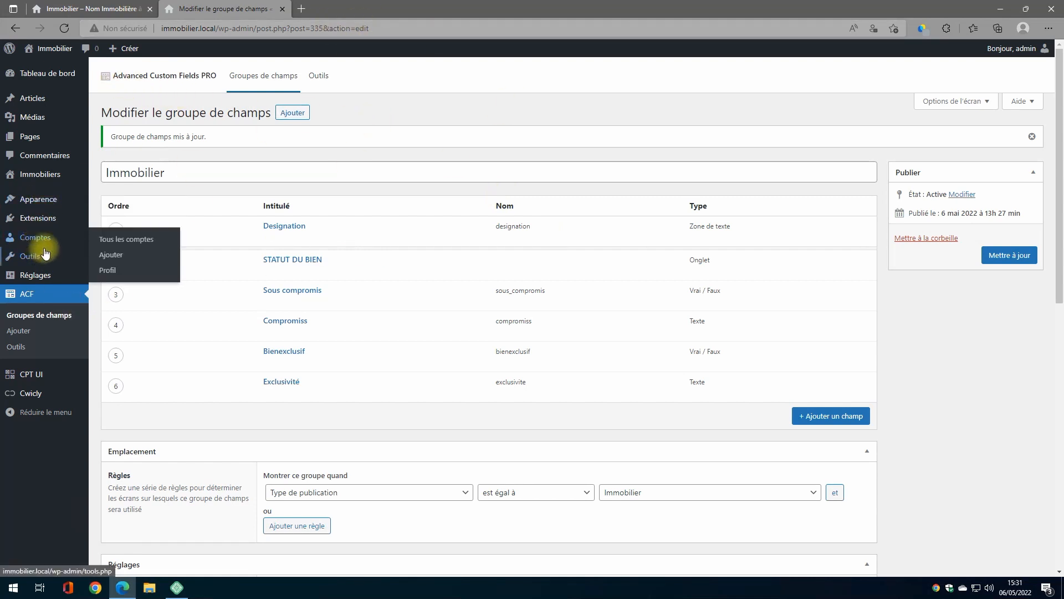
Open the form for adding a new property in a separate browser tab and switch to it
mouse_move(40, 174)
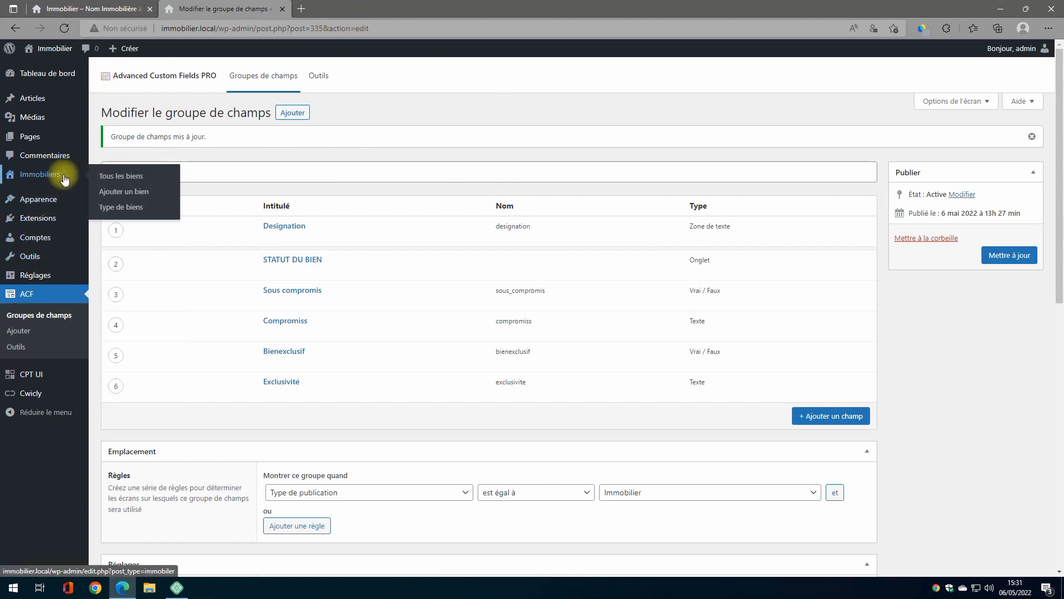
right_click(119, 195)
left_click(140, 203)
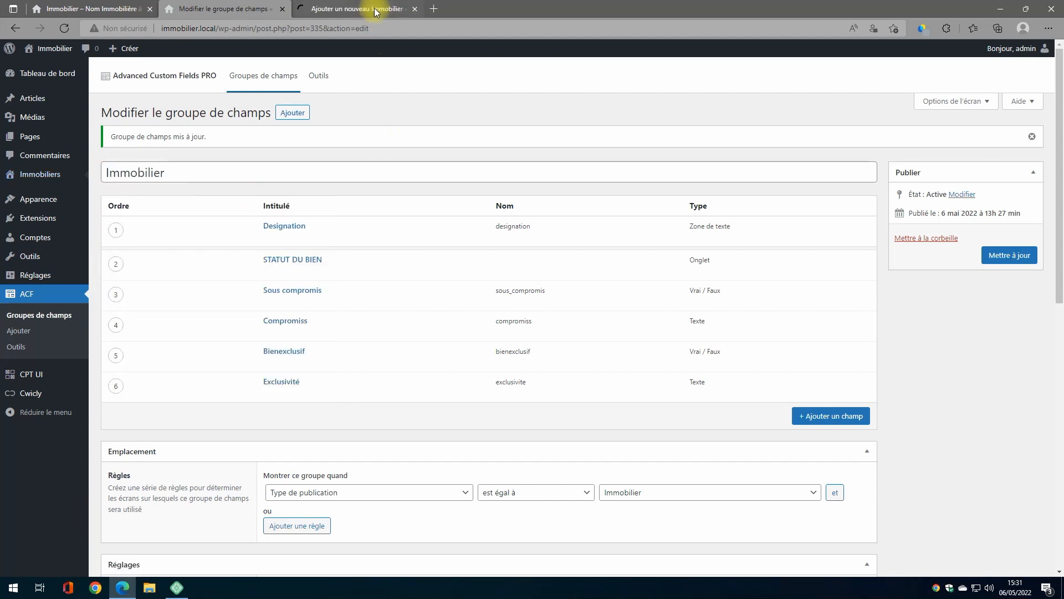
left_click(375, 11)
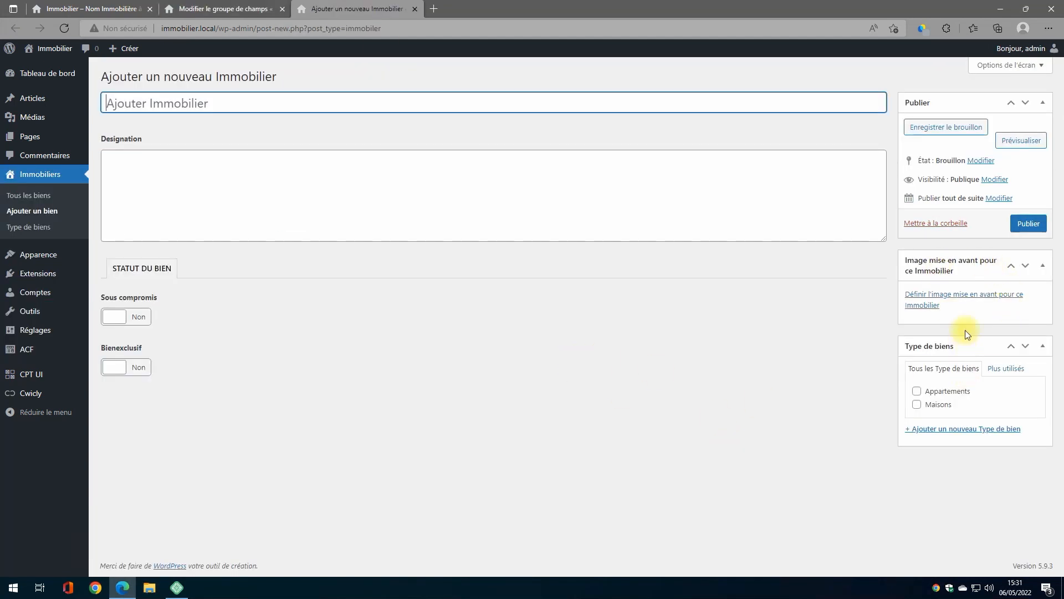
Move the featured image and "Type de biens" boxes into the main column, between the title and the Designation field
left_click_drag(964, 258, 421, 155)
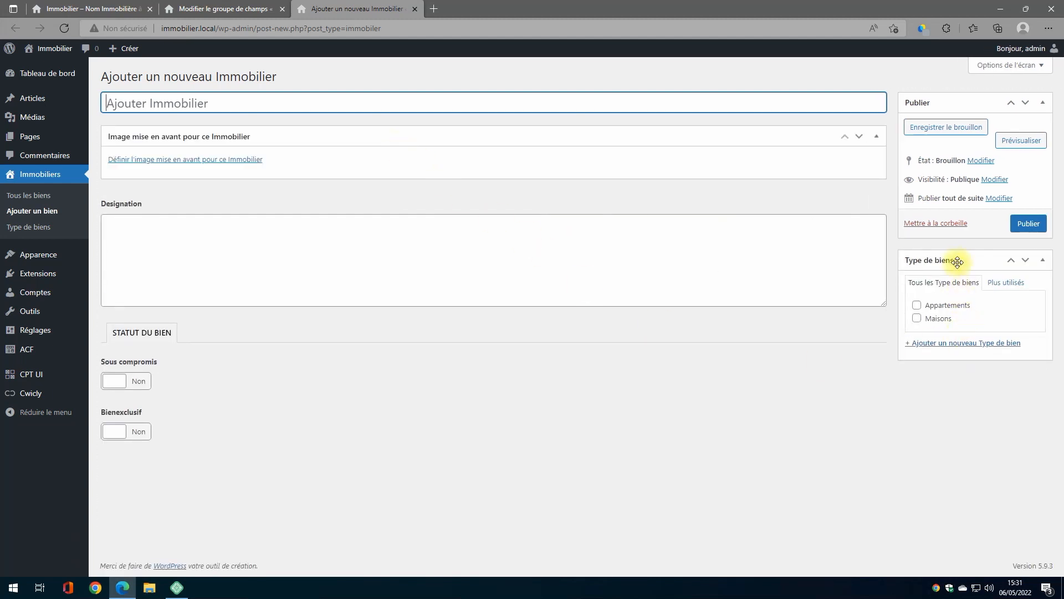
left_click_drag(958, 261, 427, 277)
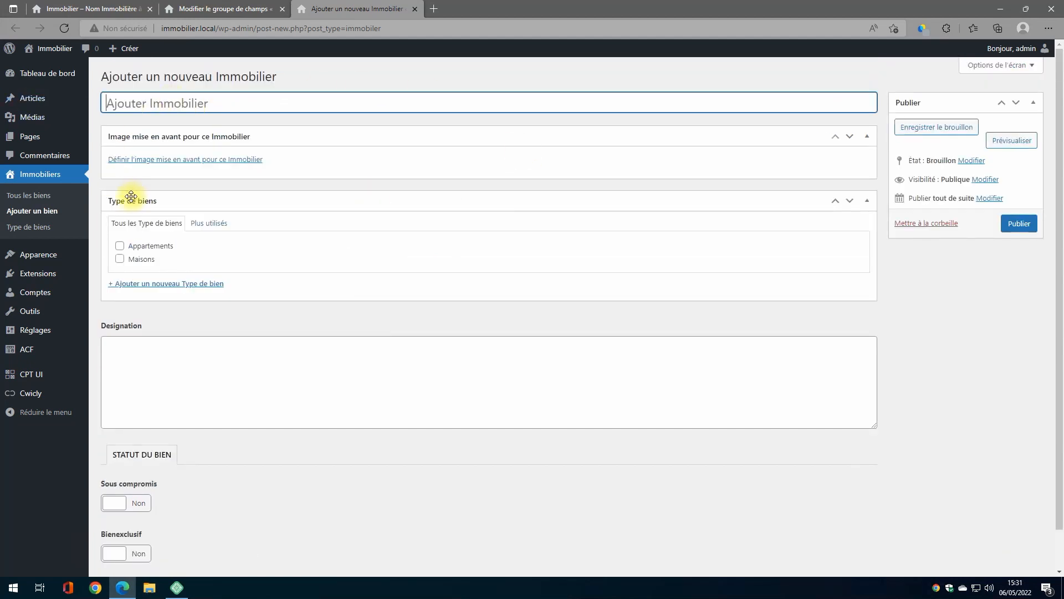
left_click(313, 160)
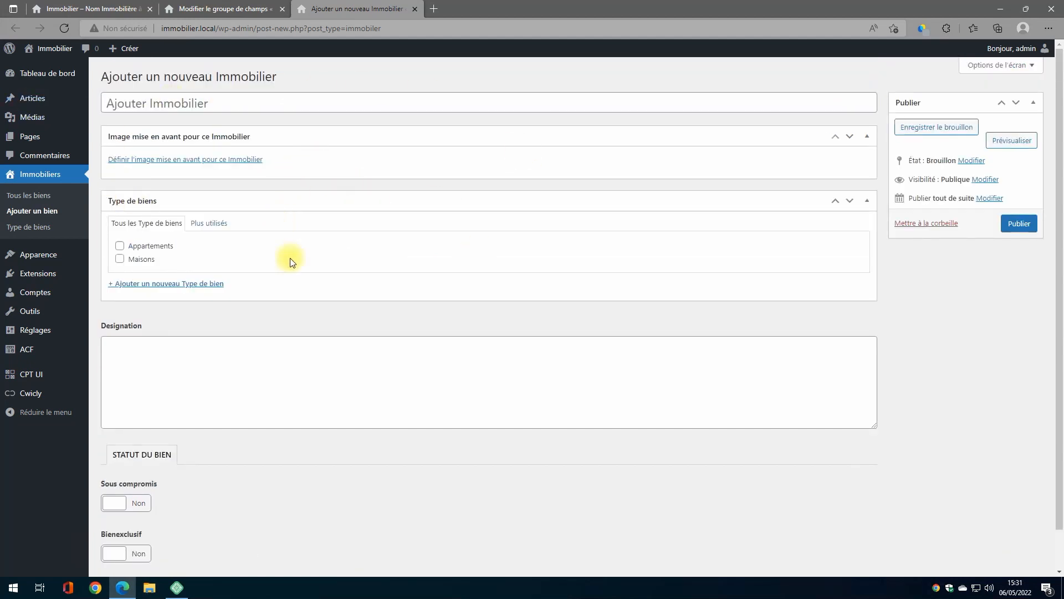
Switch on "Sous compromis" and "Bienexclusif" in the new property form to test their conditional text fields
scroll(252, 238, "down", 1)
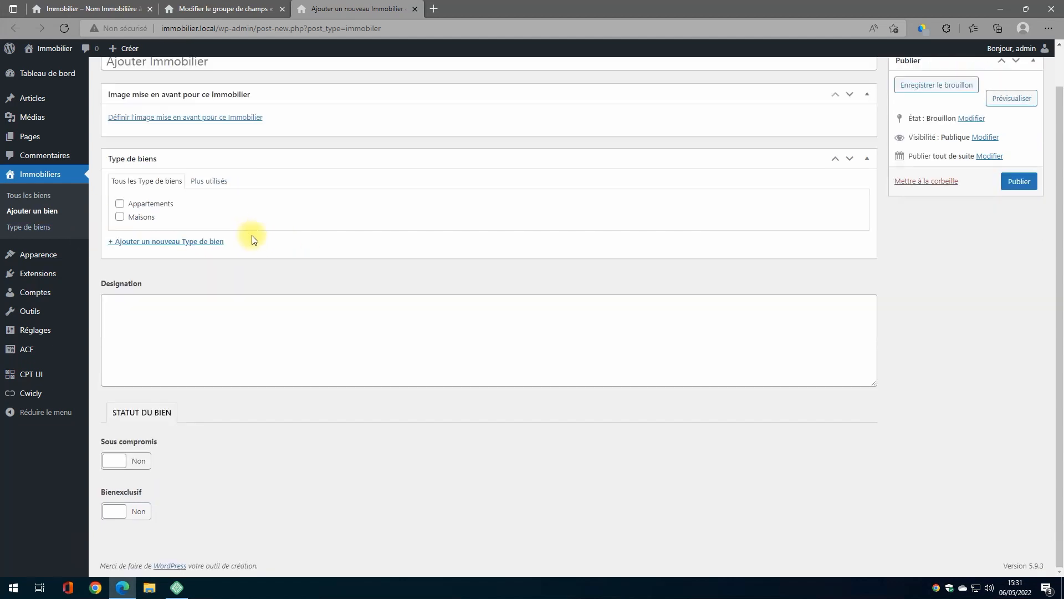
left_click(141, 313)
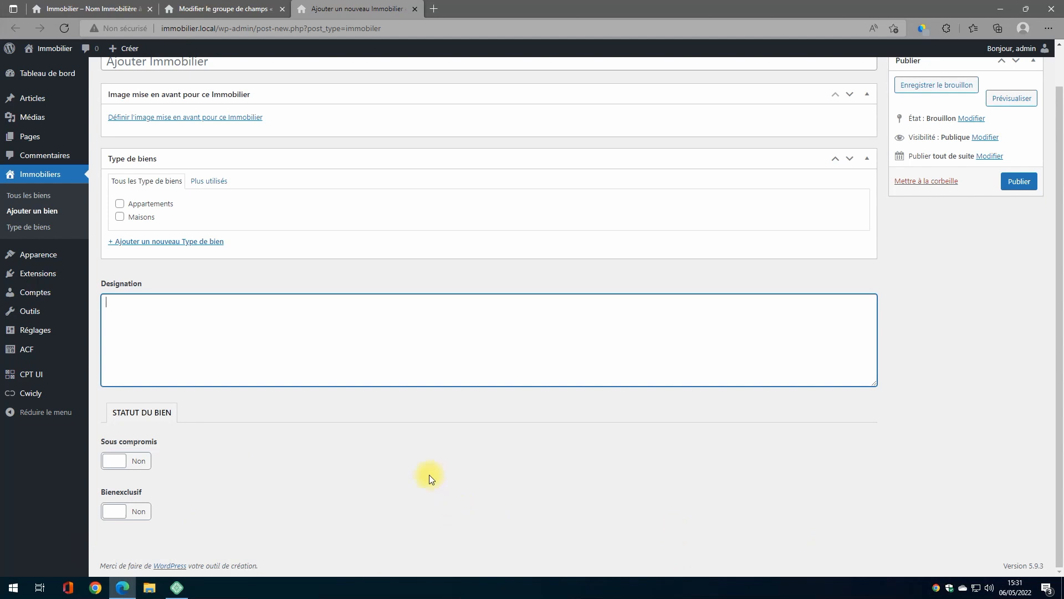
scroll(190, 444, "up", 1)
scroll(194, 440, "down", 1)
left_click(114, 460)
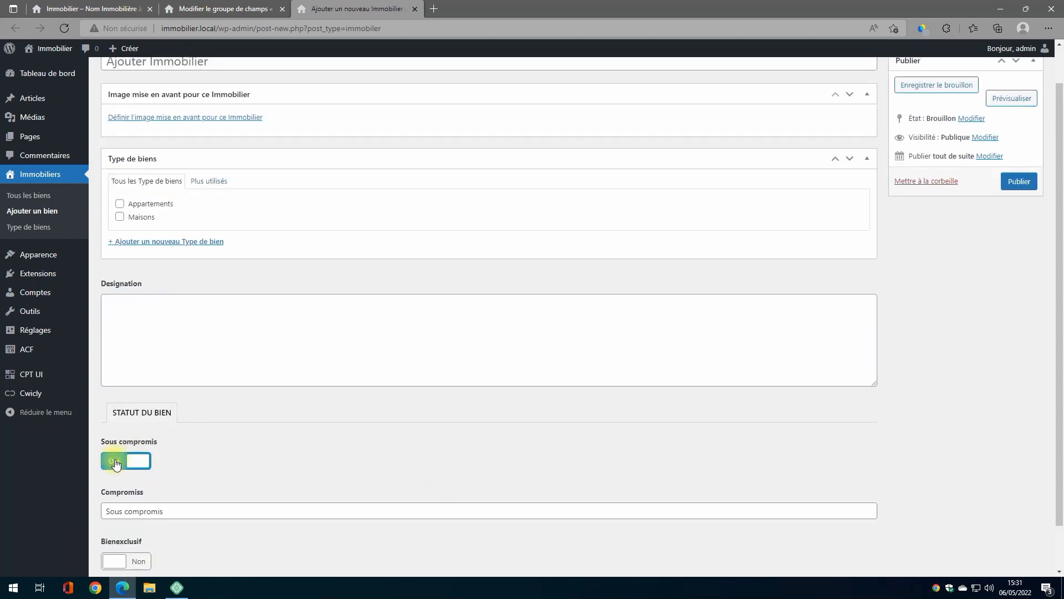
scroll(125, 460, "down", 1)
left_click(114, 510)
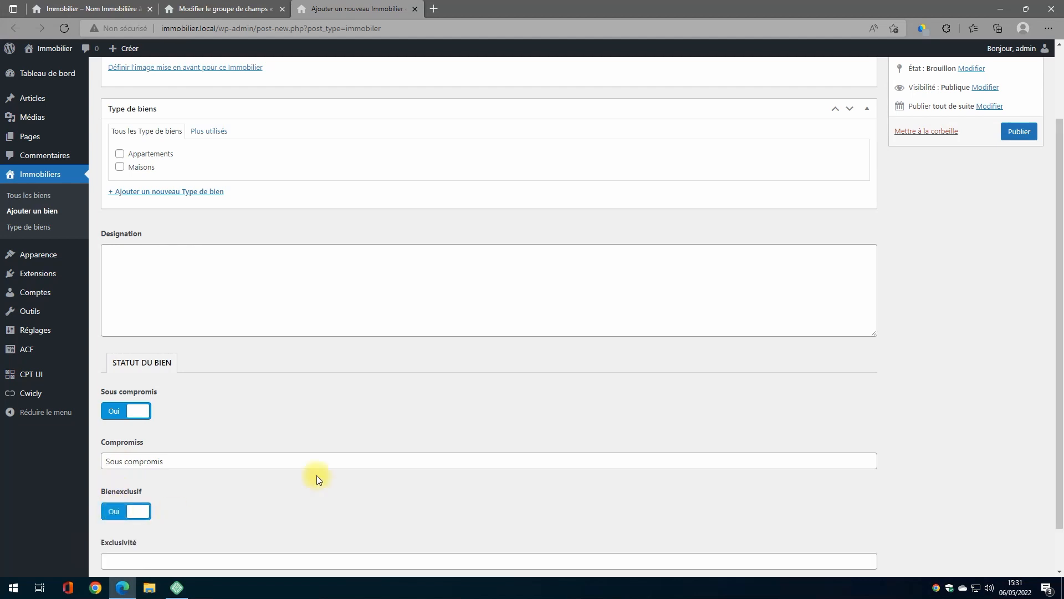
scroll(317, 479, "down", 1)
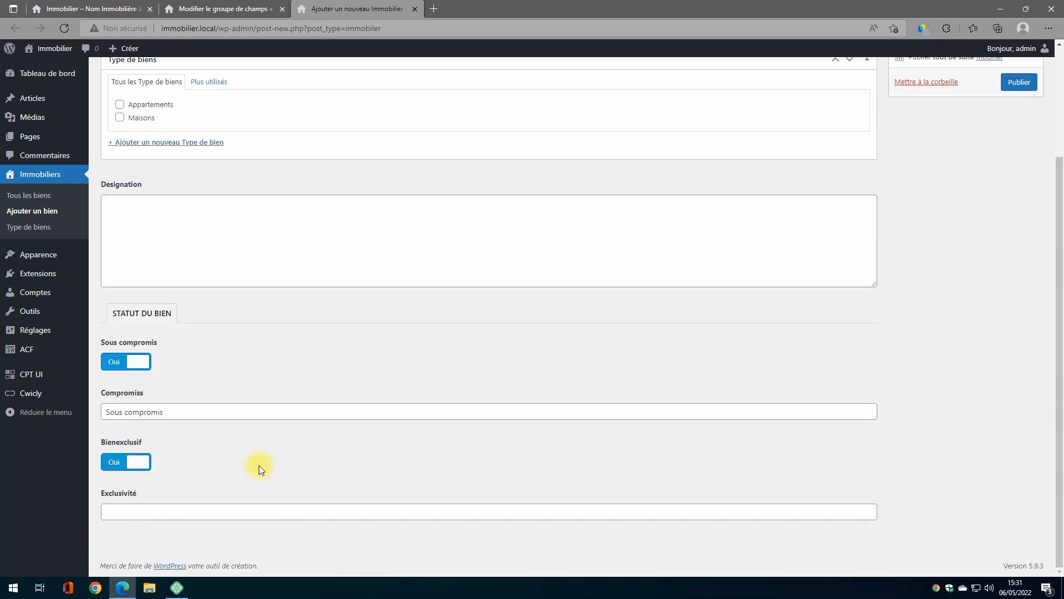
scroll(201, 560, "up", 2)
scroll(248, 474, "up", 2)
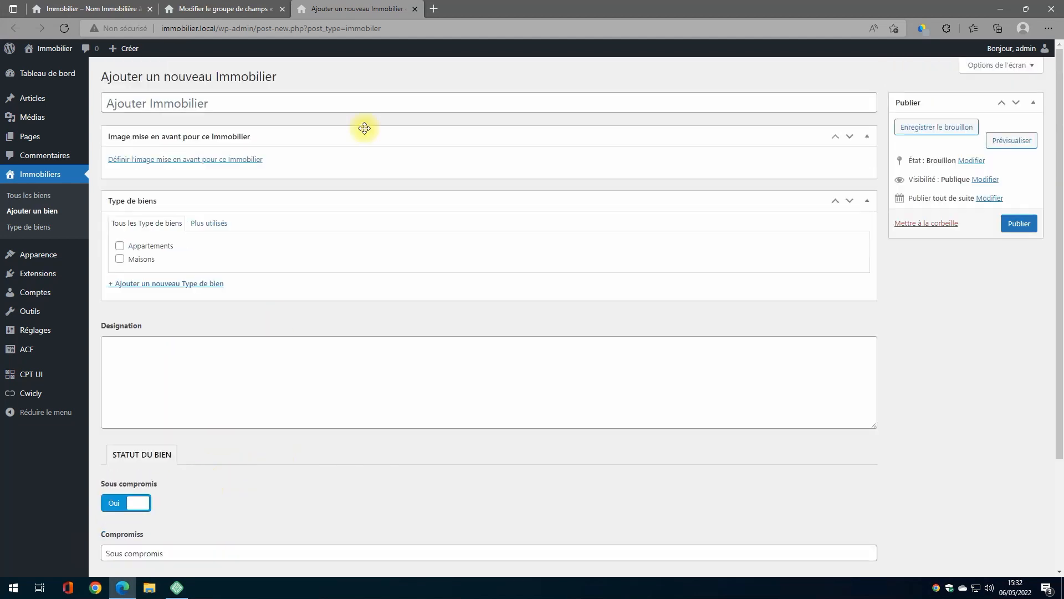
Return to the field group and set the container width of the "Sous compromis" field to 60%
left_click(218, 8)
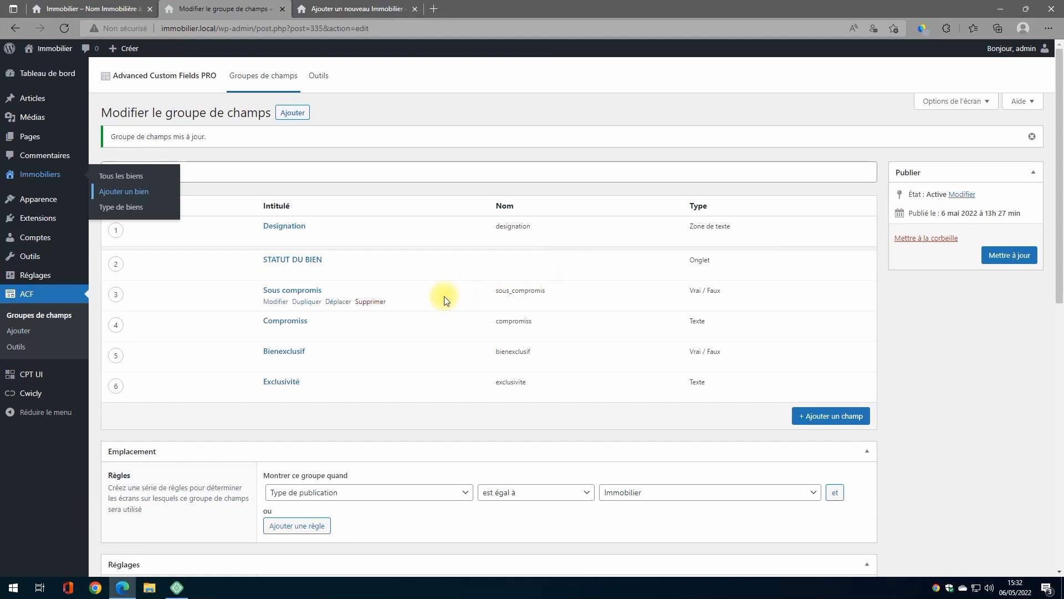
left_click(293, 291)
scroll(297, 299, "down", 8)
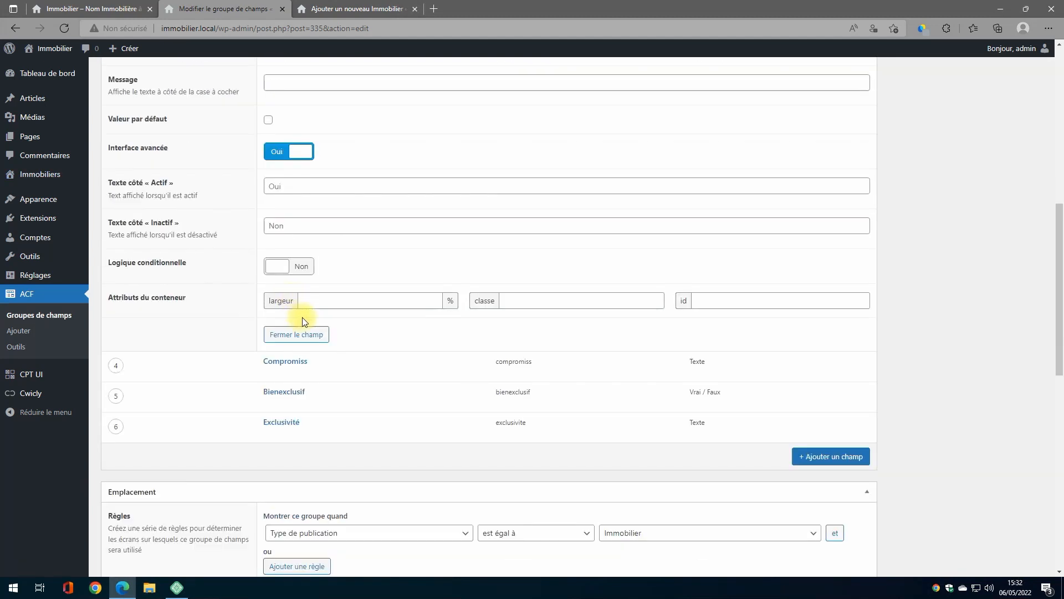
left_click(319, 303)
type("60")
Set the container width of the "Compromiss" field to 40%
scroll(312, 320, "down", 1)
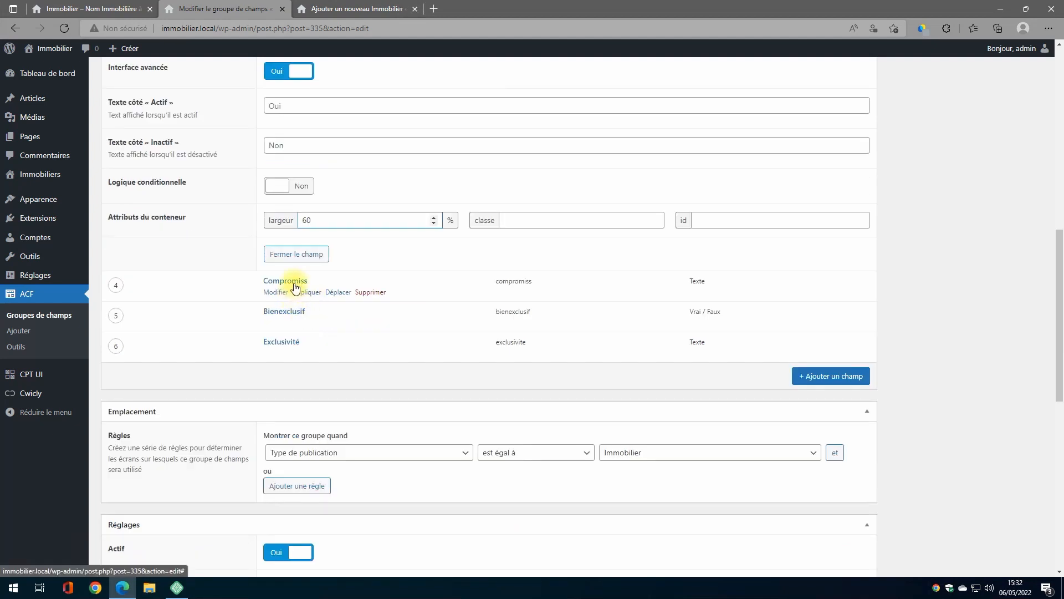
left_click(294, 283)
scroll(305, 425, "down", 4)
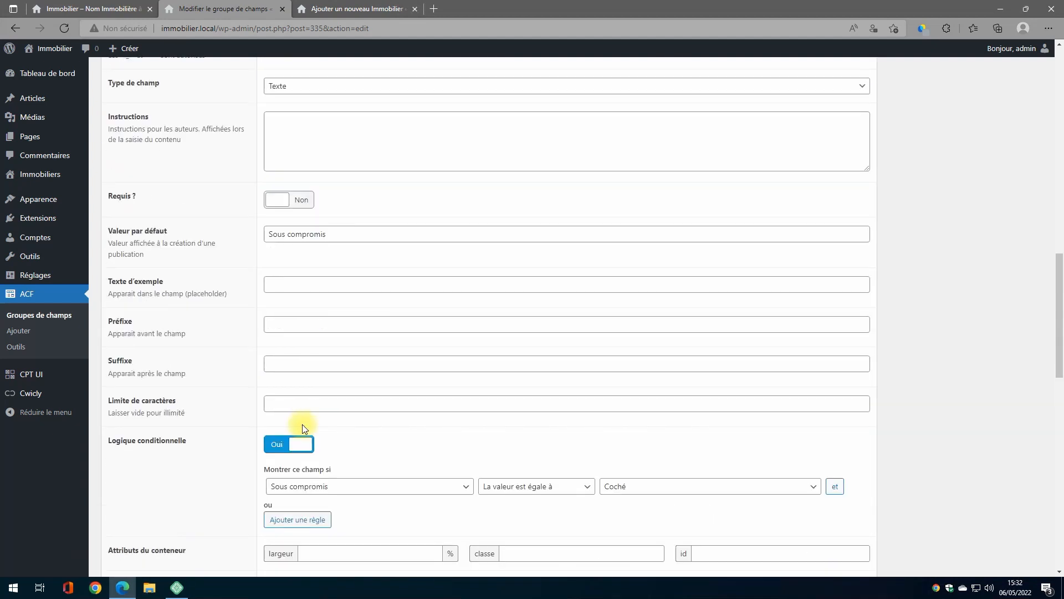
scroll(303, 407, "down", 2)
left_click(310, 396)
type("40")
Set the container width of the "Bienexclusif" field to 60%
scroll(311, 399, "down", 2)
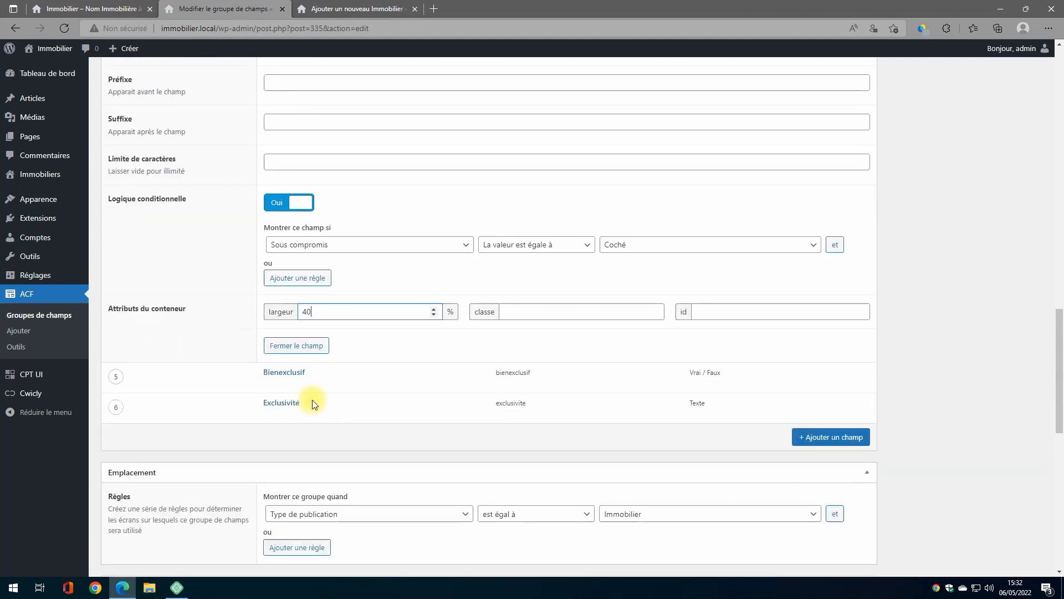
left_click(271, 298)
scroll(285, 408, "down", 7)
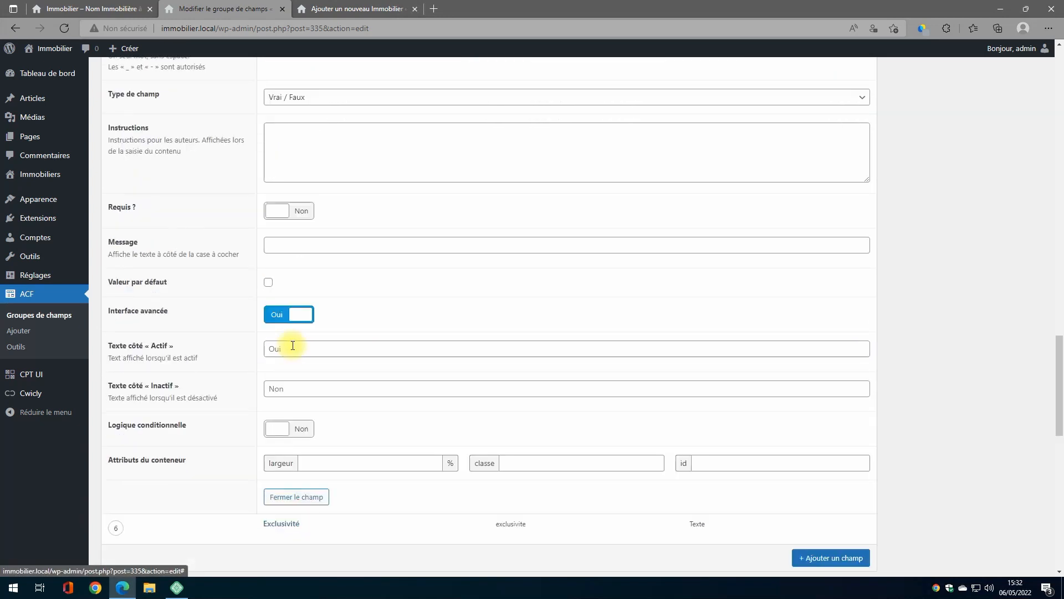
left_click(322, 304)
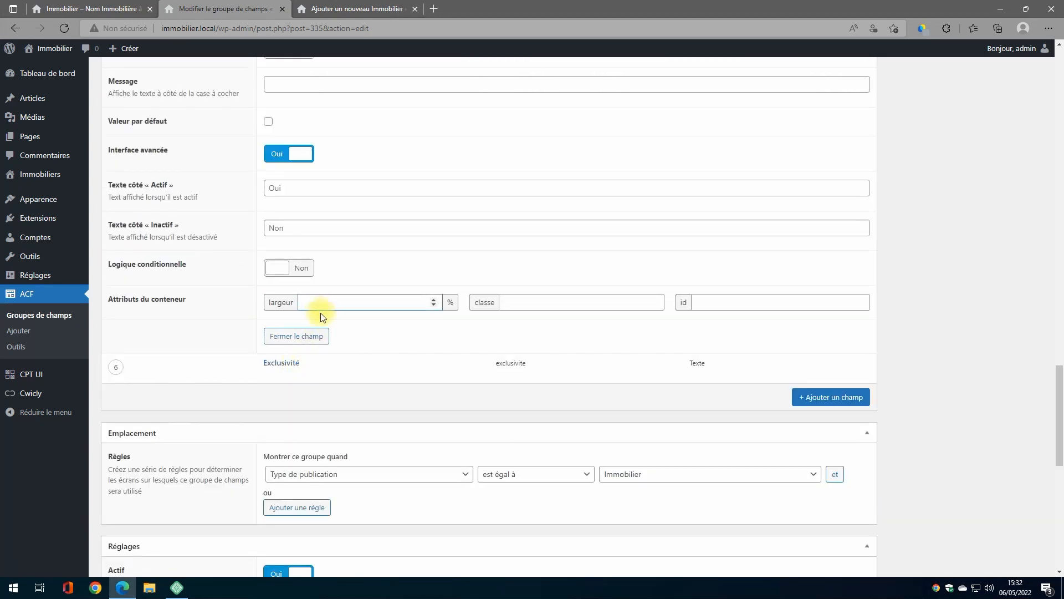
scroll(321, 314, "down", 3)
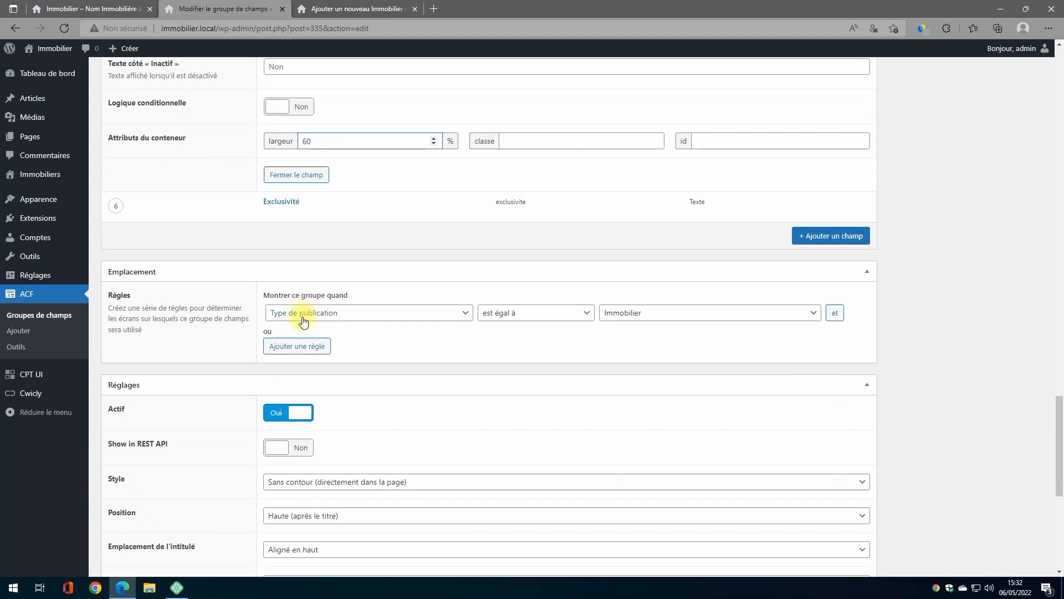
Set the container width of the "Exclusivité" field to 40% and update the field group
left_click(278, 204)
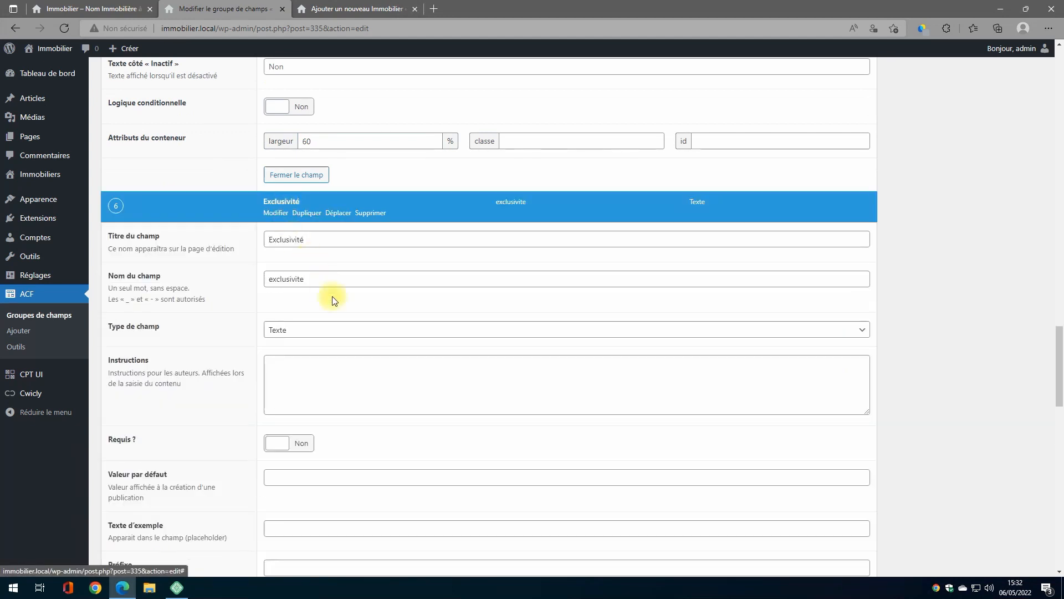
scroll(335, 321, "down", 4)
scroll(337, 332, "down", 2)
left_click(310, 393)
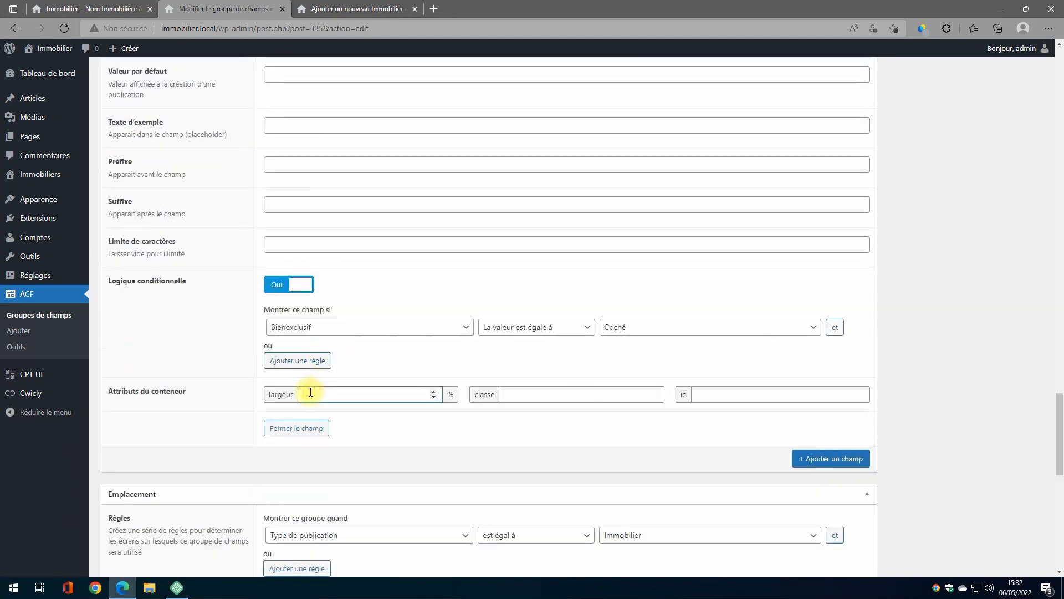
type("40")
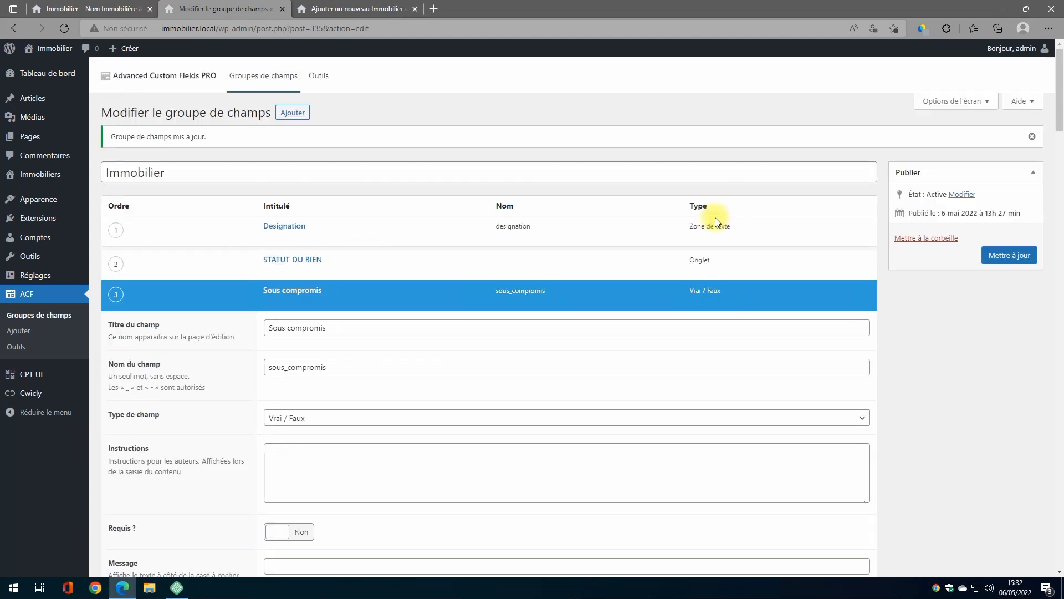
scroll(776, 227, "down", 2)
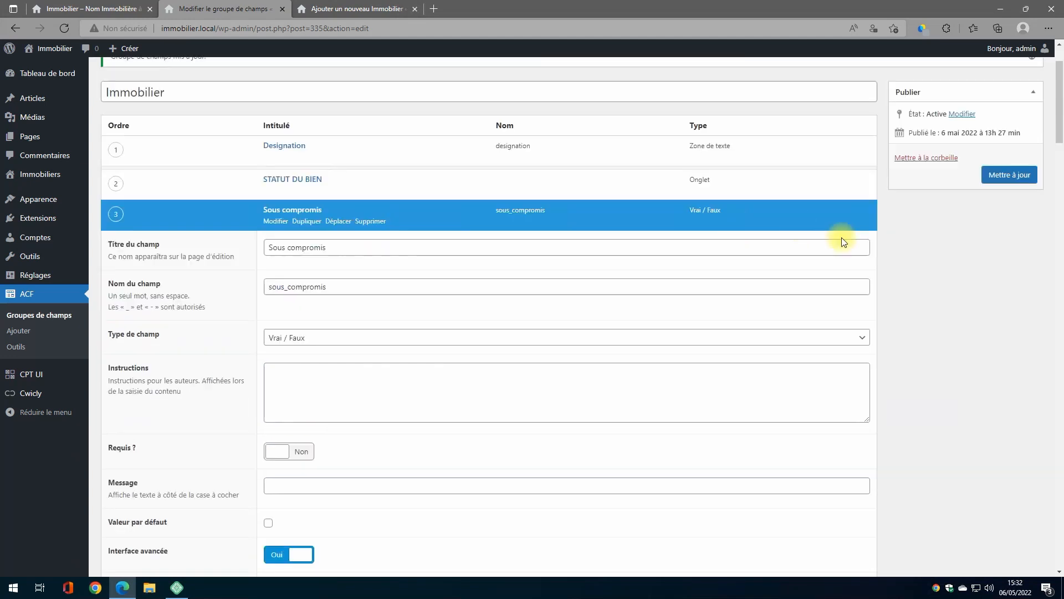
left_click(1001, 177)
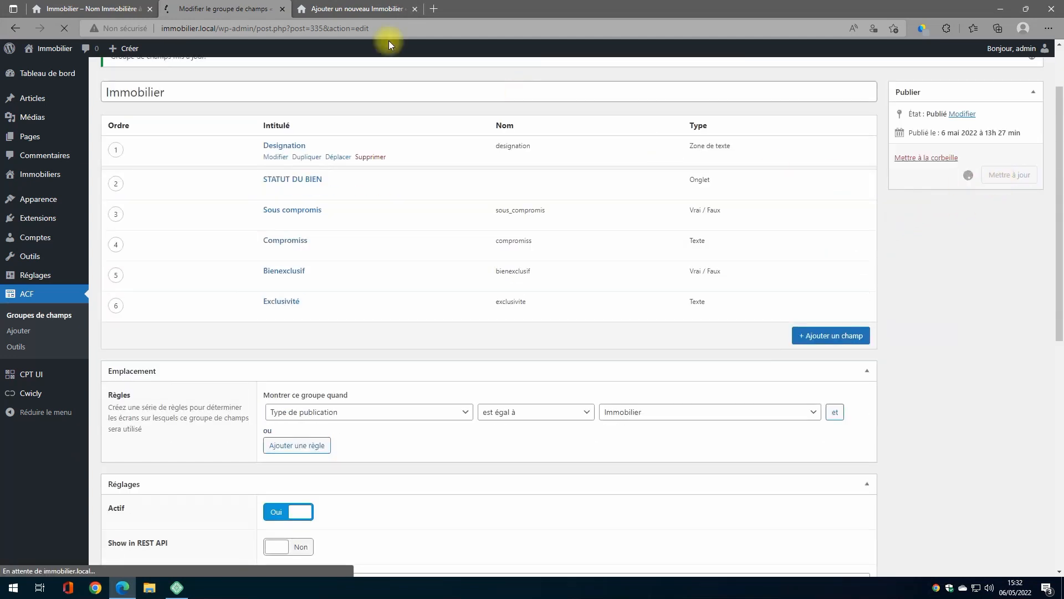
Reload the new property form and toggle "Sous compromis" and "Bienexclusif" to check the layout of their conditional text fields
left_click(327, 8)
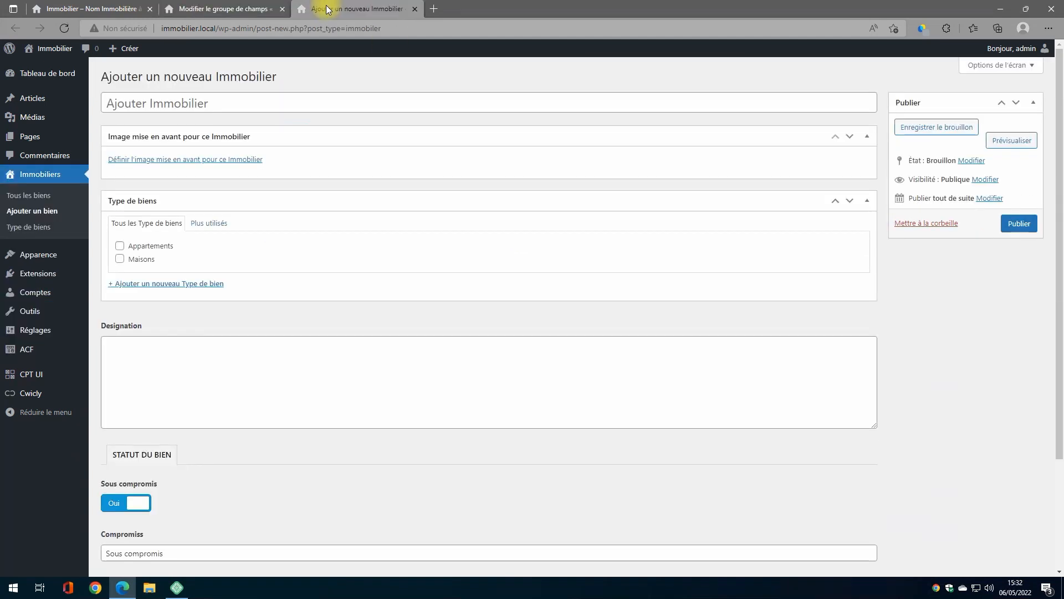
left_click(63, 29)
left_click(558, 87)
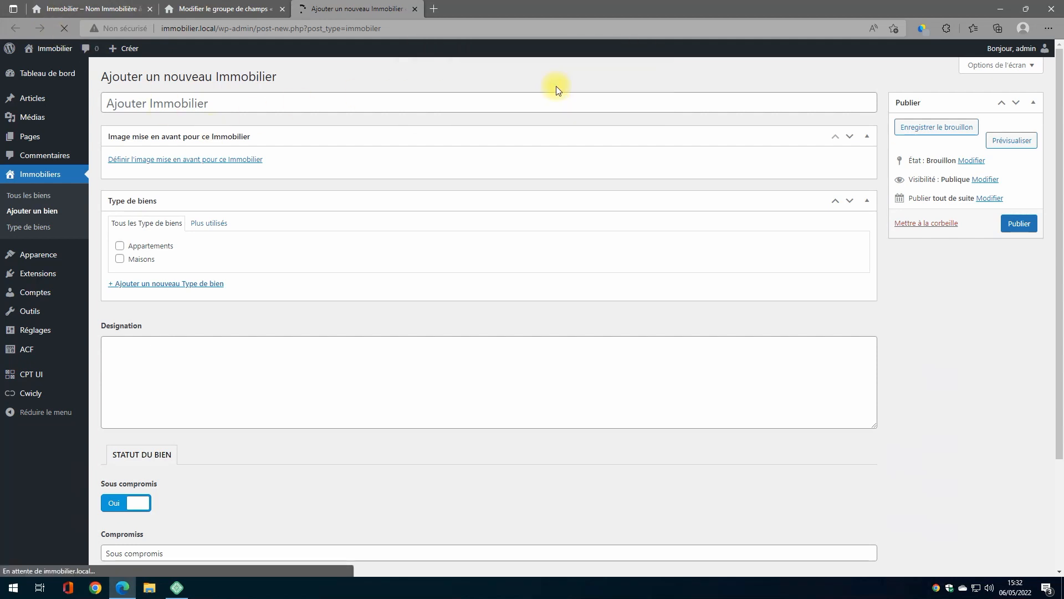
scroll(339, 238, "down", 1)
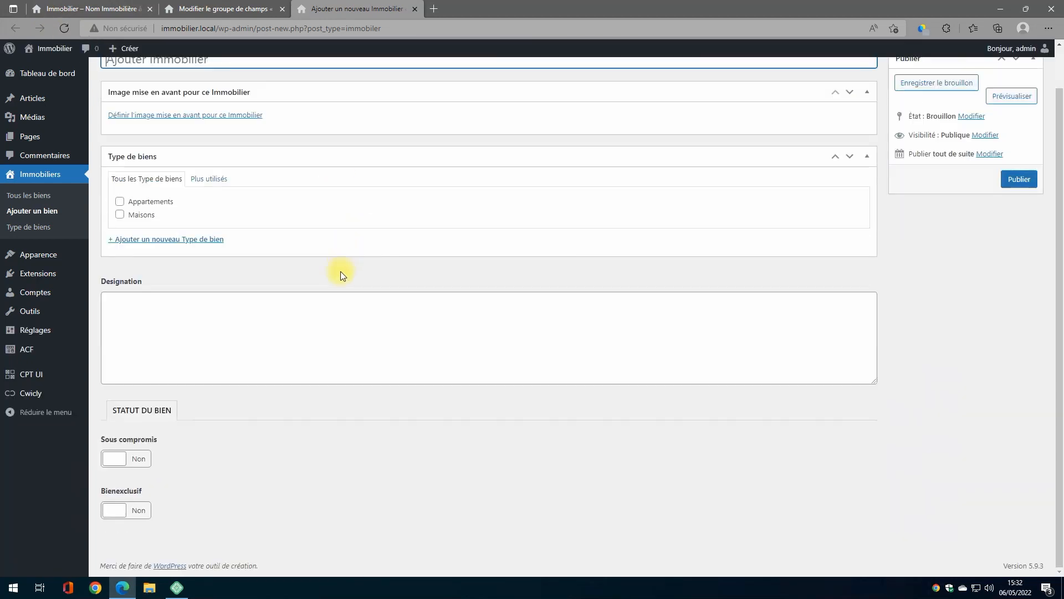
left_click(117, 459)
left_click(118, 458)
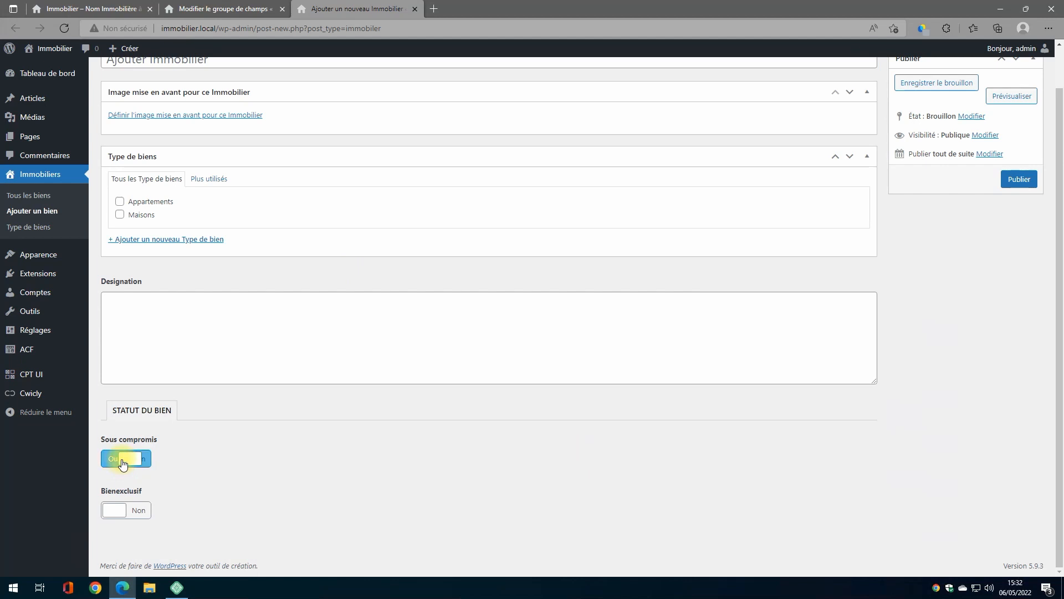
left_click(115, 512)
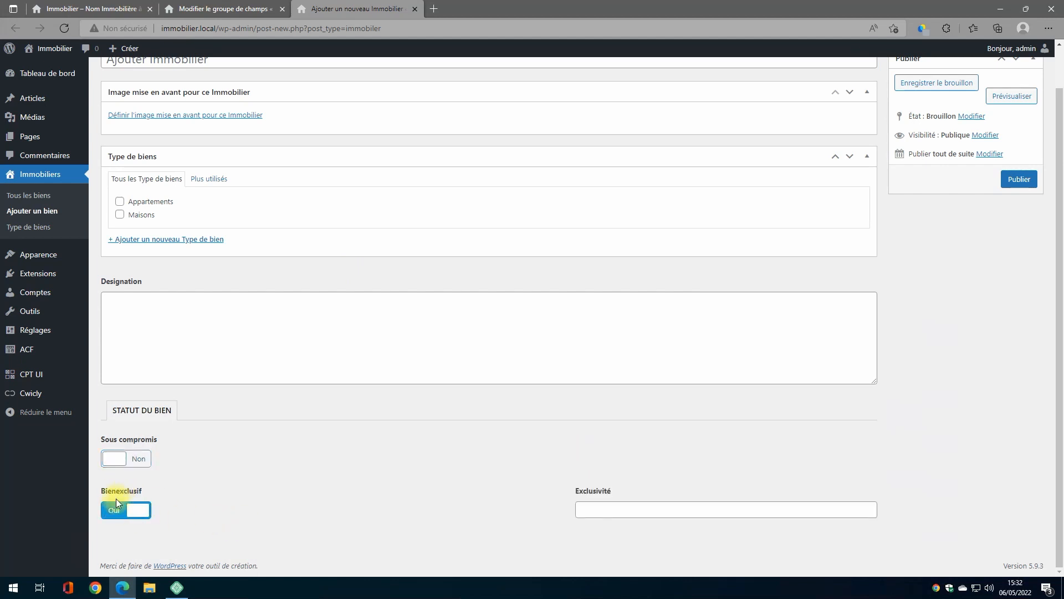
left_click(115, 459)
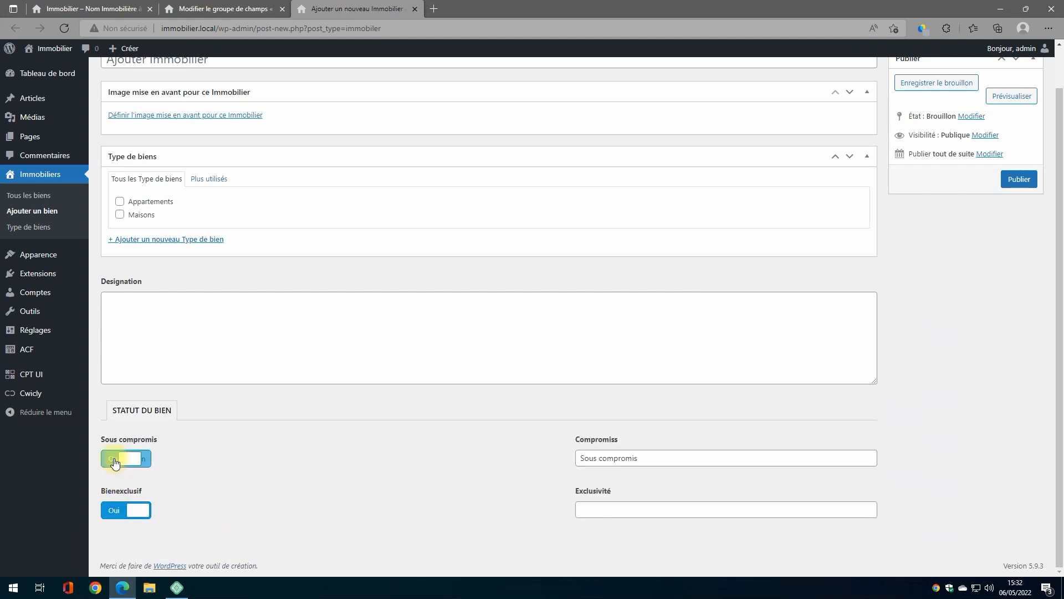
left_click(115, 460)
left_click(115, 509)
left_click(115, 509)
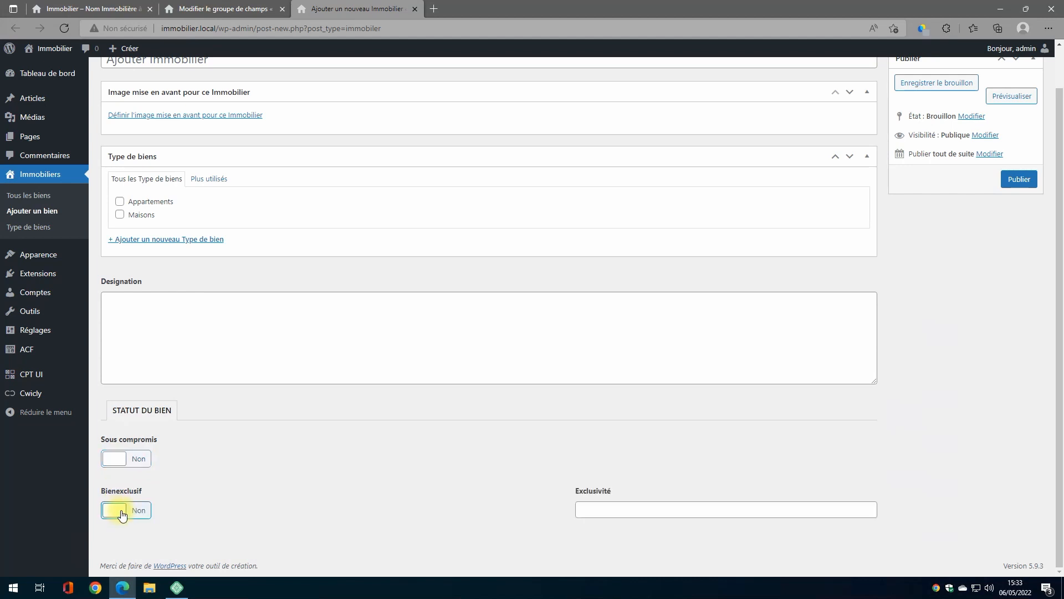
Give the "Exclusivité" field in the field group the default value "Exclusivité" and update the group
left_click(233, 9)
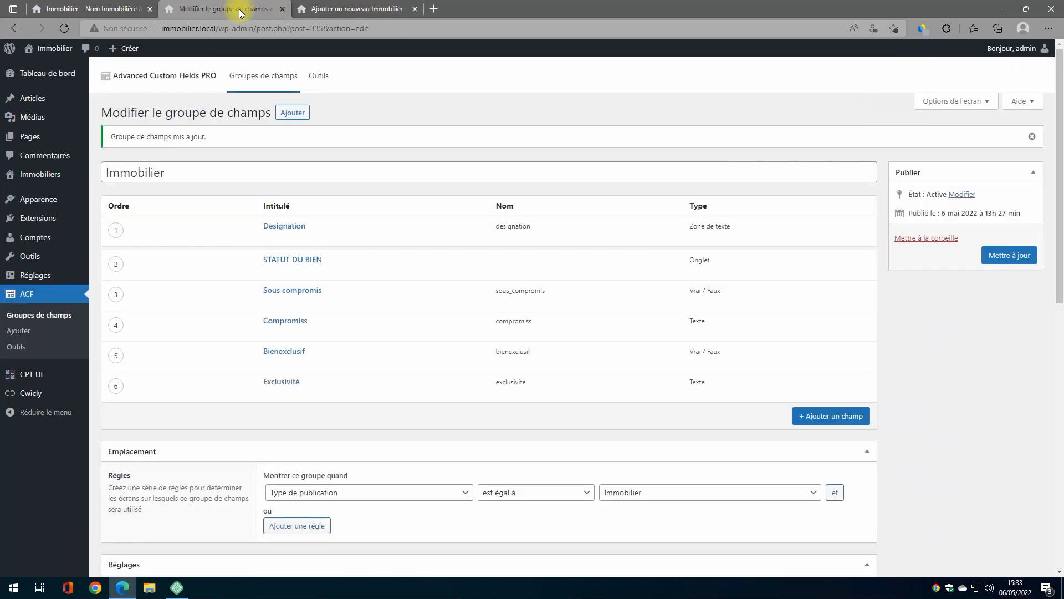
left_click(287, 391)
scroll(280, 383, "down", 7)
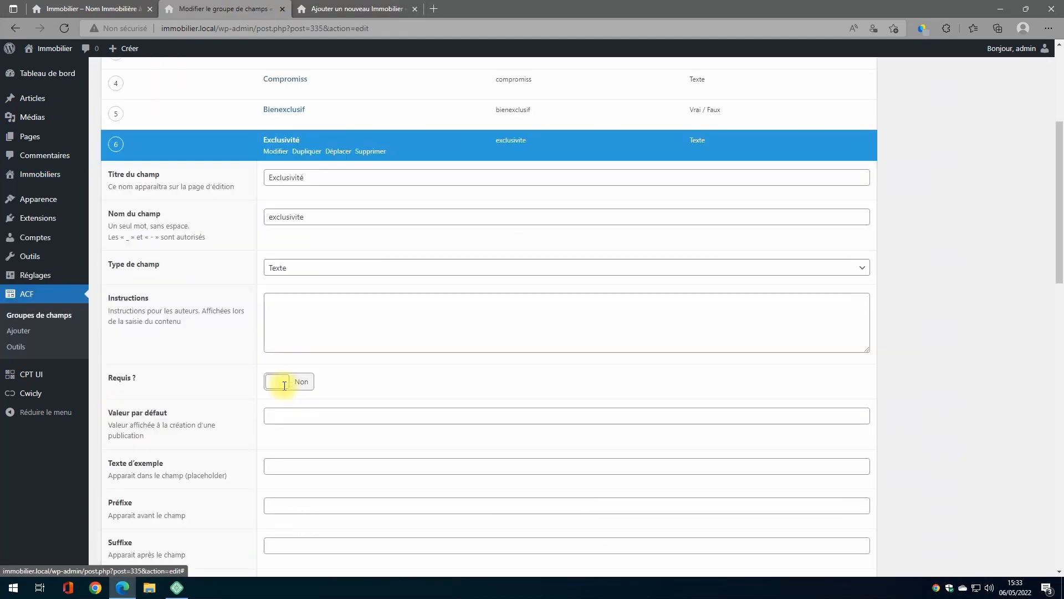
left_click(298, 256)
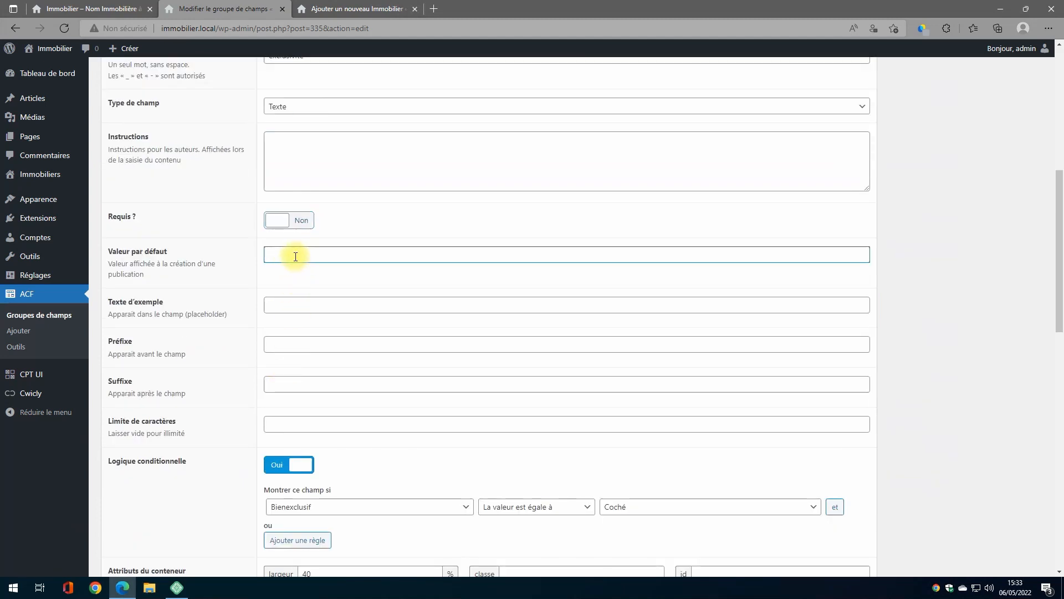
type("Exclusivité")
scroll(953, 284, "up", 8)
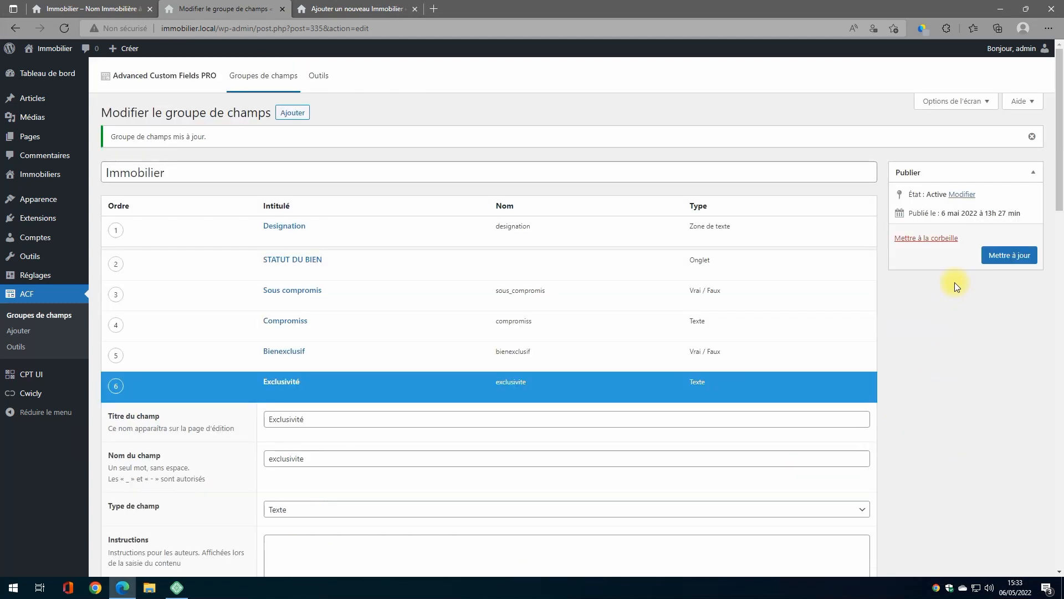
left_click(1023, 245)
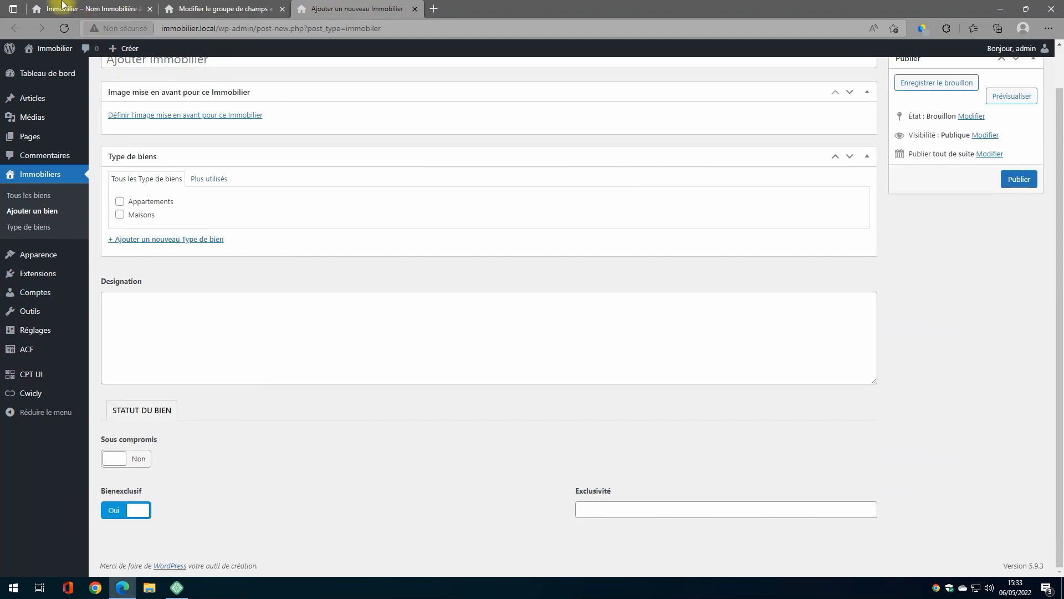
Reload the new property form and switch on "Bienexclusif" to check the default text of the "Exclusivité" field
left_click(64, 28)
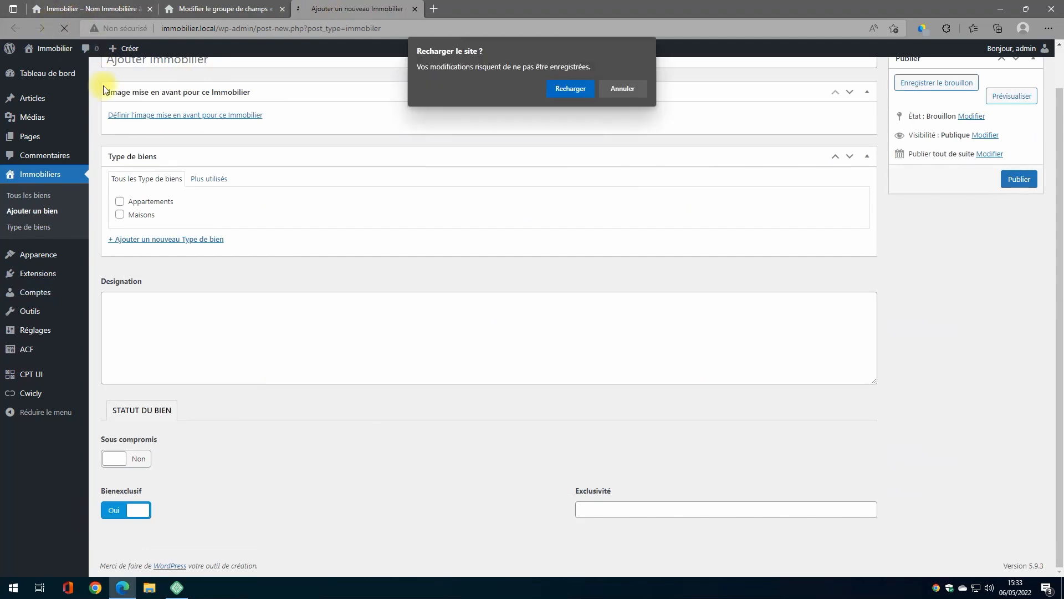
left_click(562, 88)
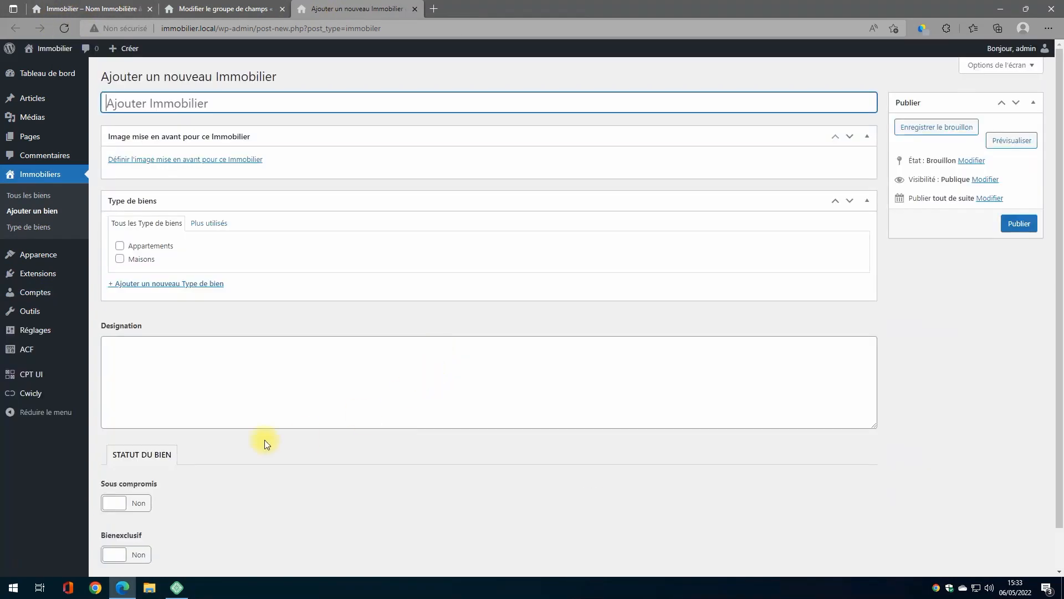
scroll(144, 466, "down", 1)
left_click(124, 504)
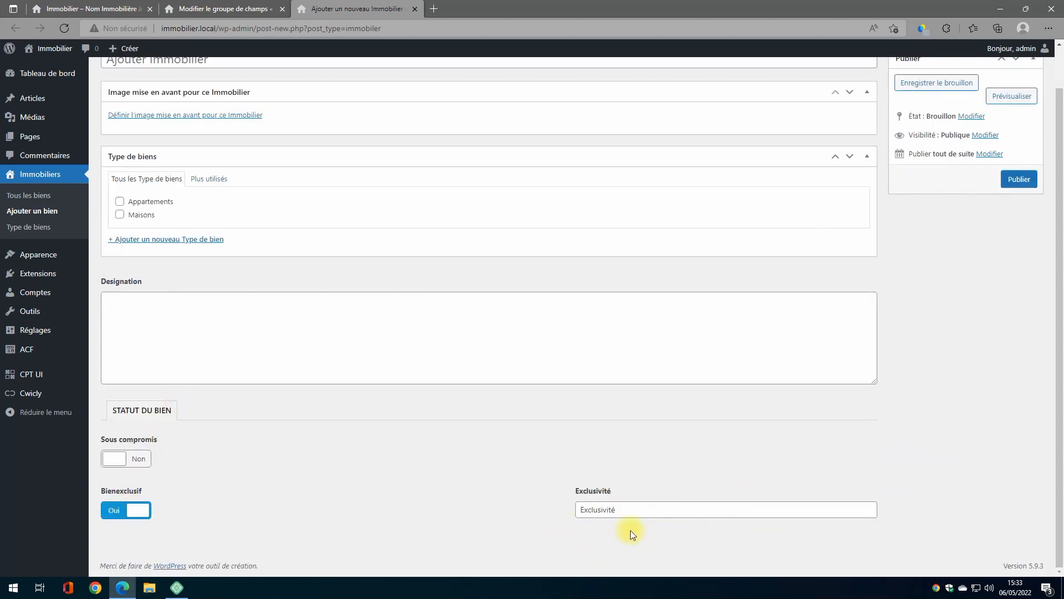
left_click(629, 509)
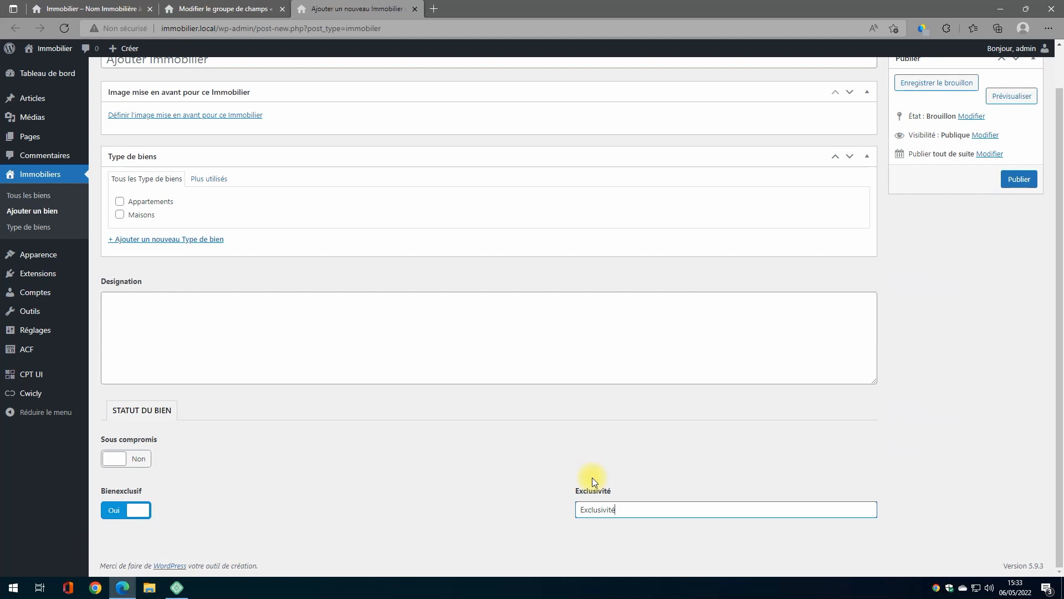
scroll(519, 373, "up", 1)
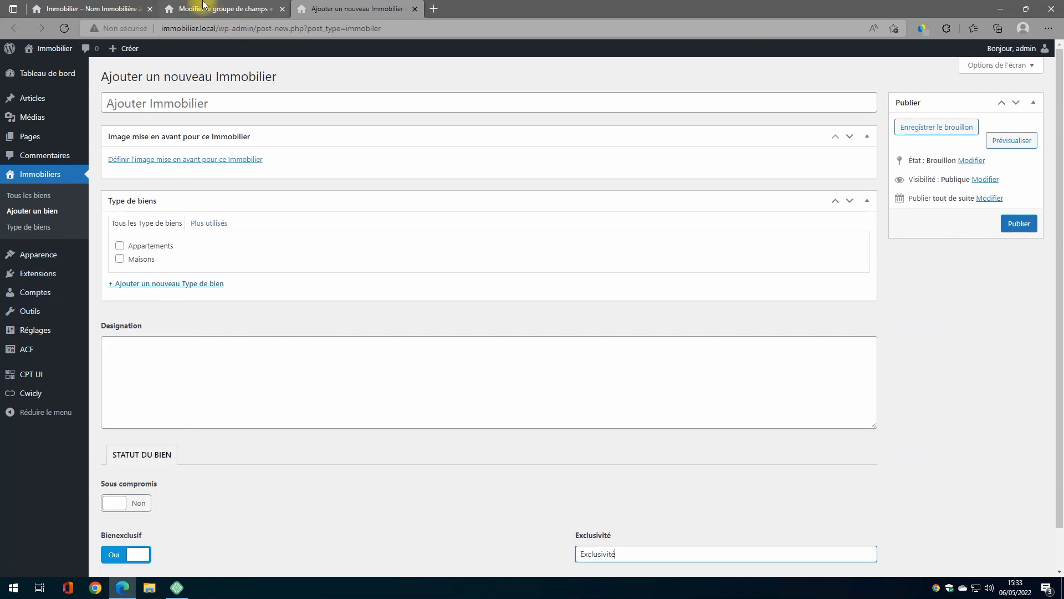
Add a field titled "LE BIEN" of type Onglet after "Exclusivité" in the field group
left_click(222, 9)
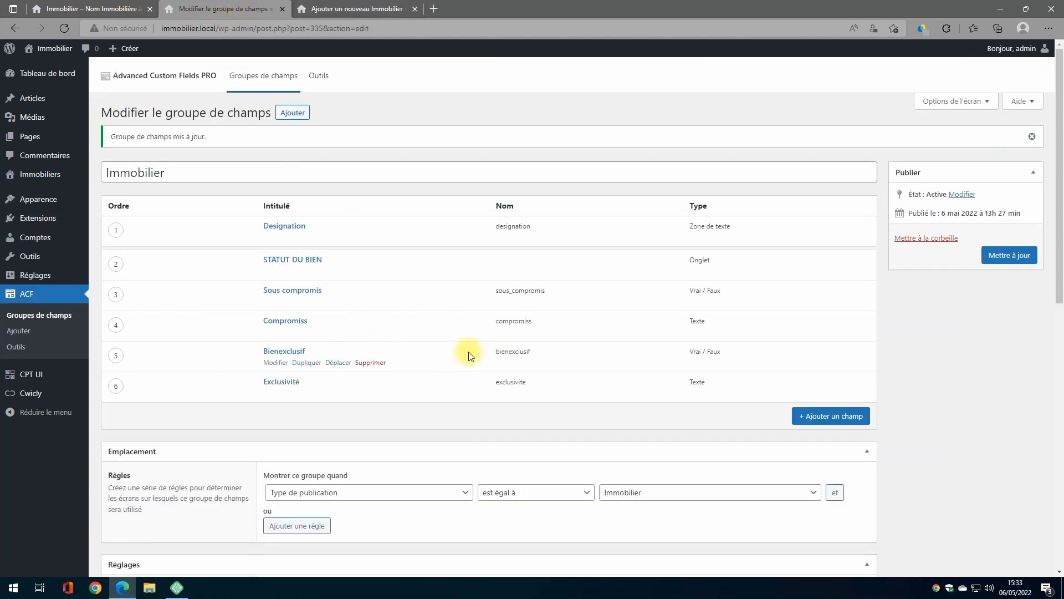
scroll(467, 351, "down", 2)
scroll(754, 371, "down", 3)
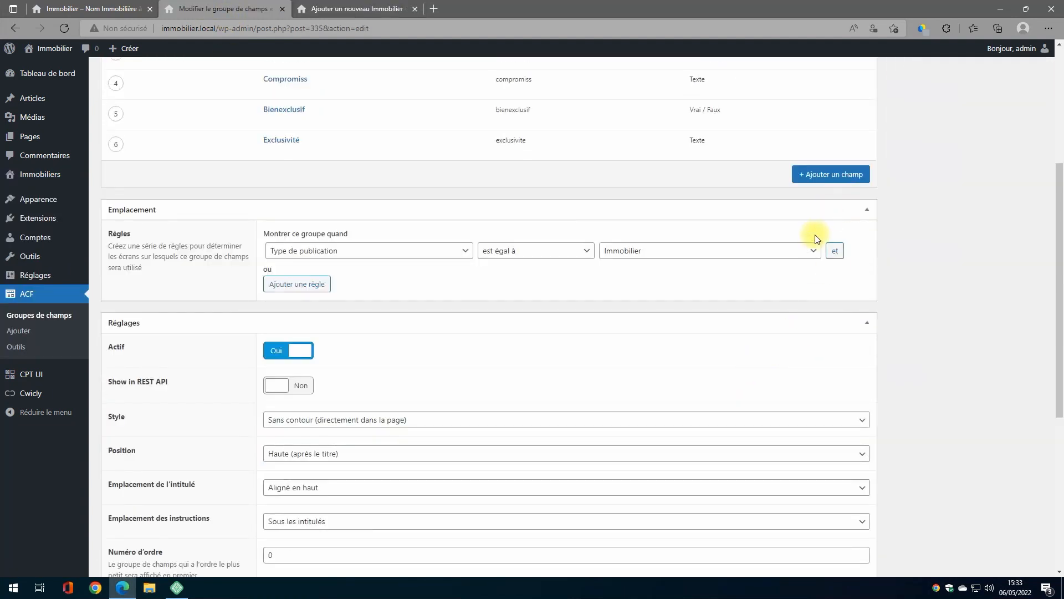
left_click(843, 174)
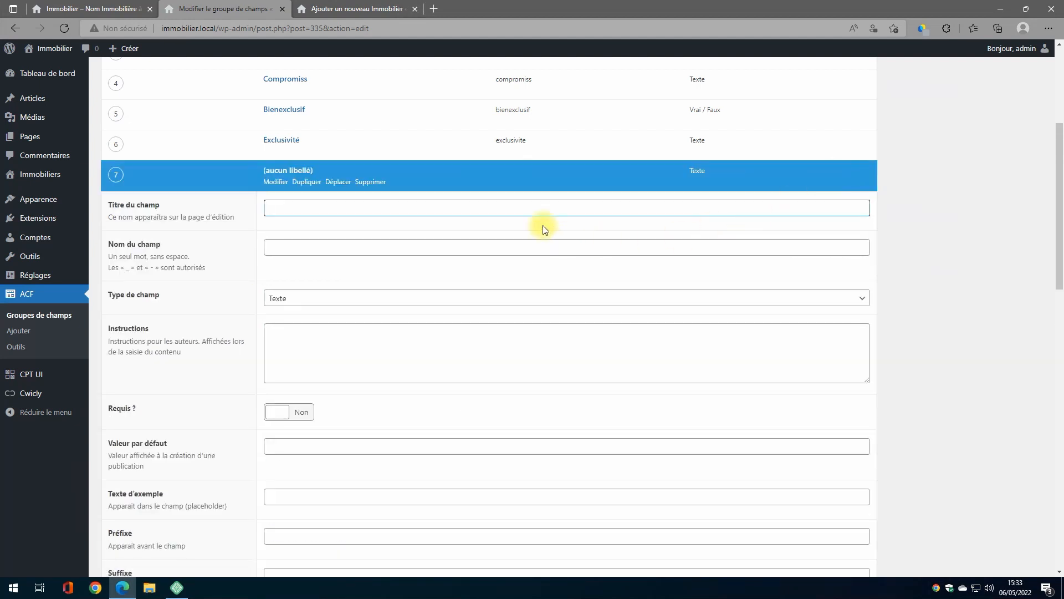
type("LE BIEN")
key("Tab")
key("Tab")
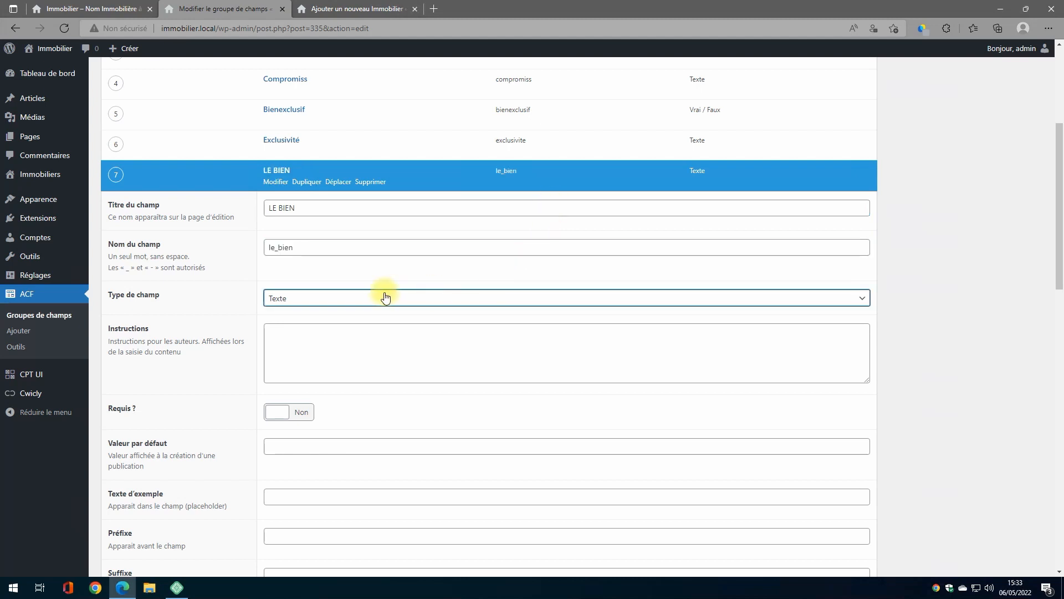
type("on")
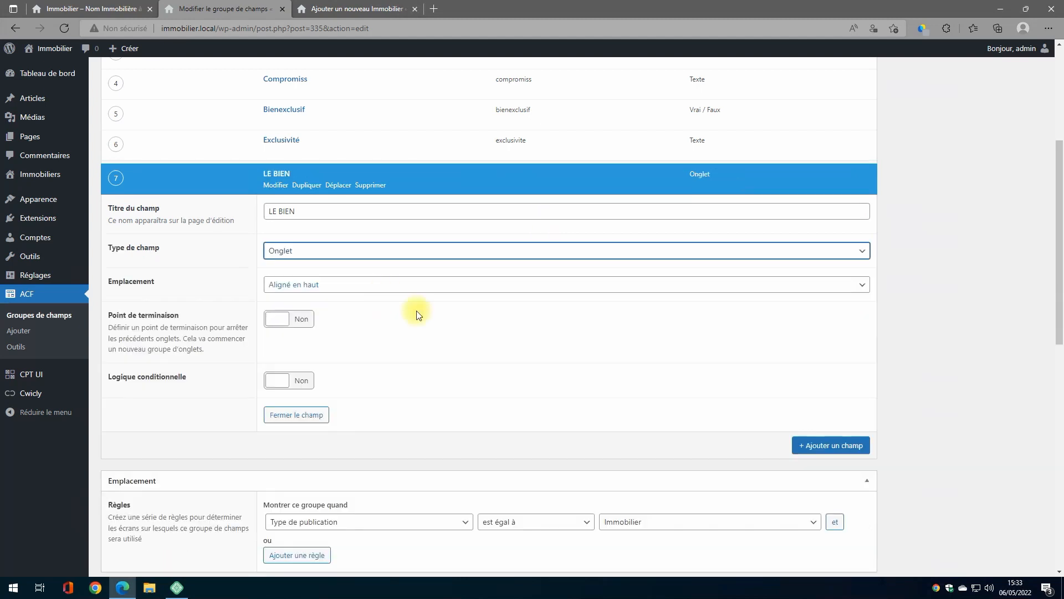
Add a field titled "Référence" of type Nombre below the "LE BIEN" tab field
scroll(417, 315, "down", 2)
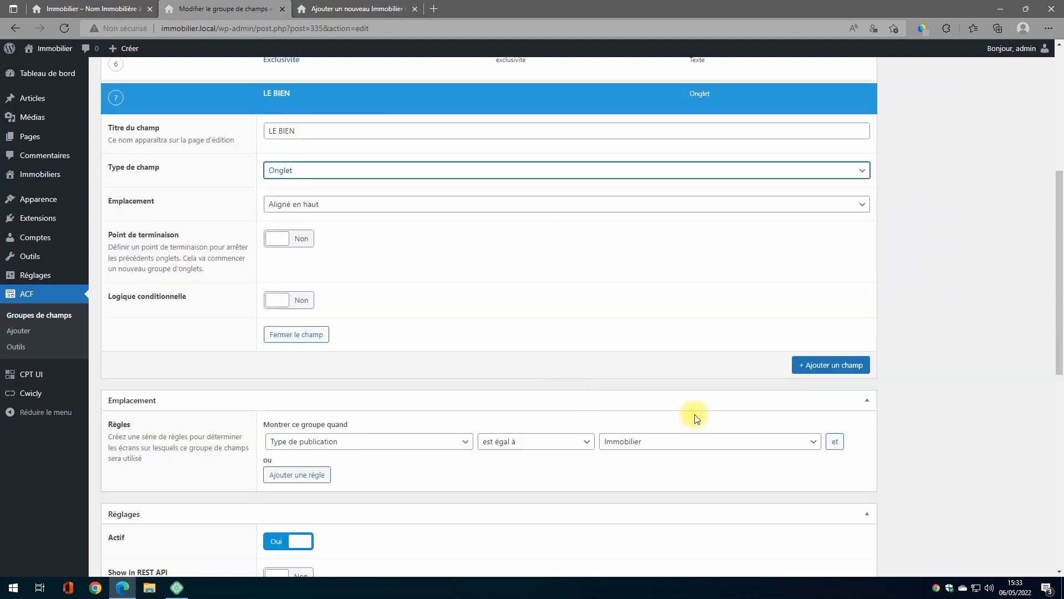
left_click(836, 366)
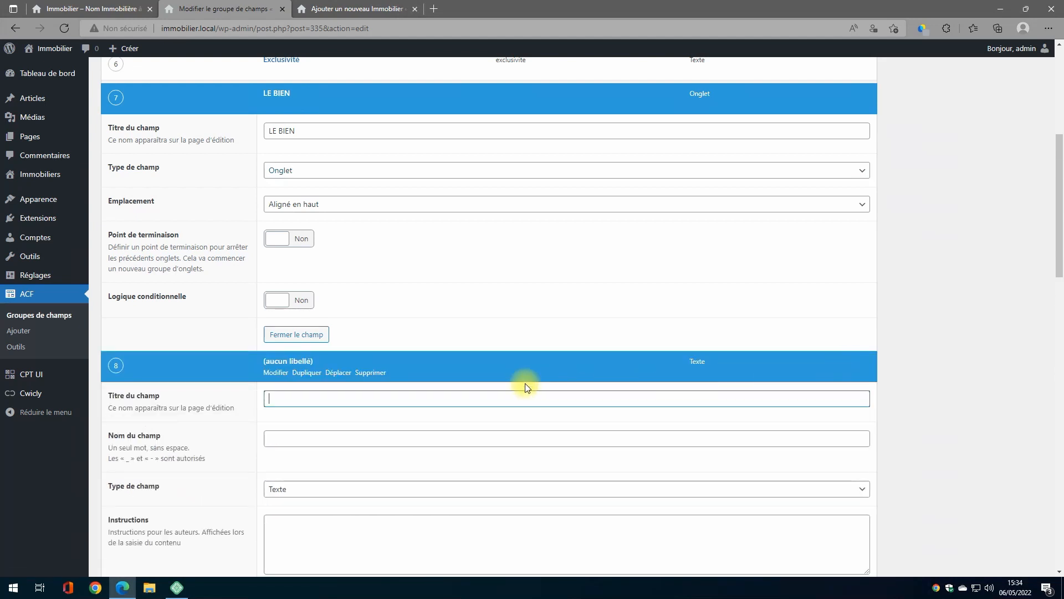
type("Référence")
key("Tab")
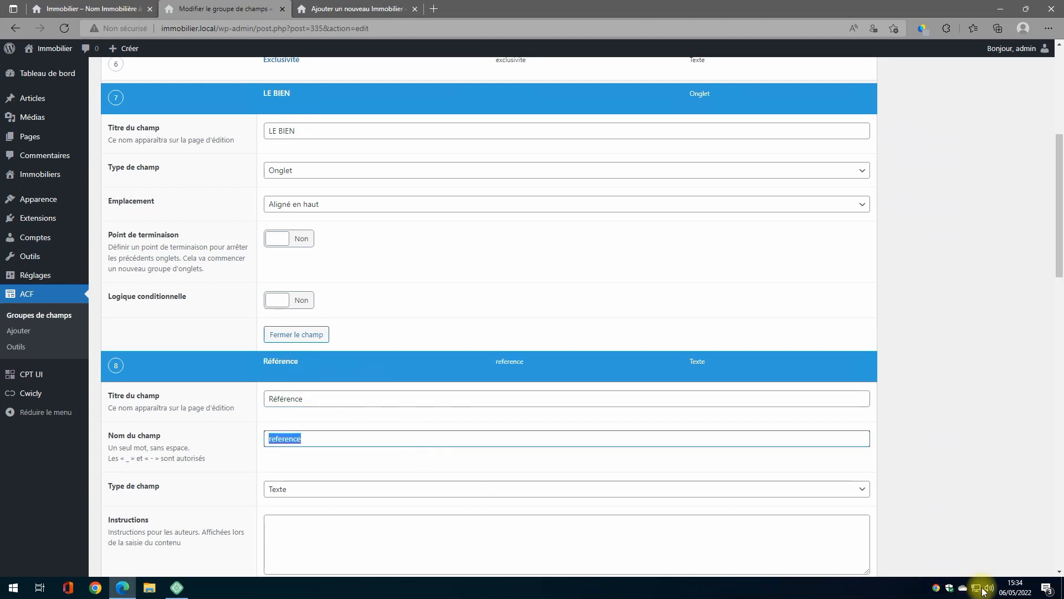
left_click(364, 490)
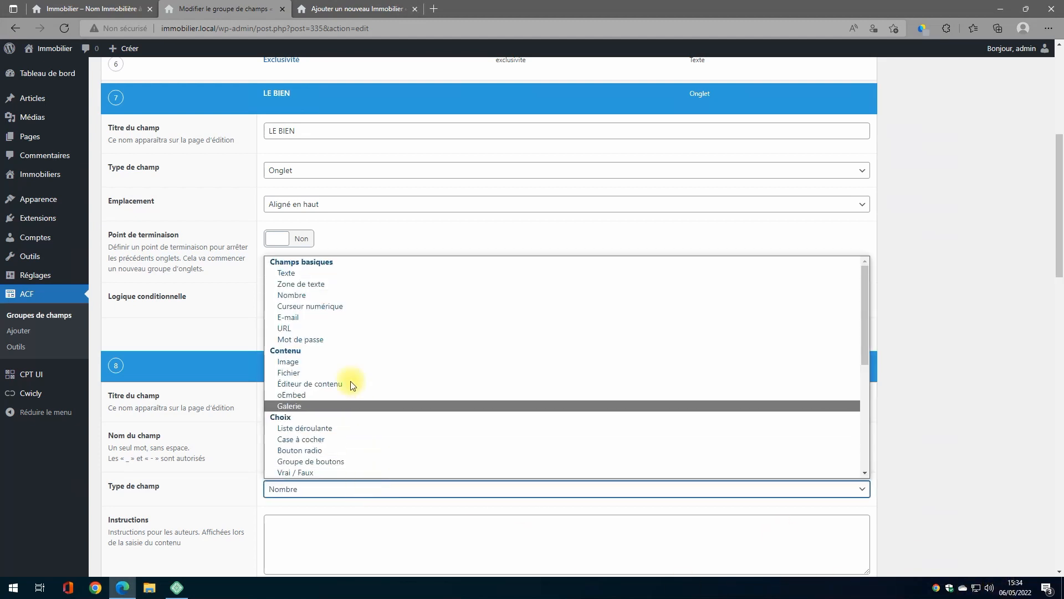
left_click(311, 293)
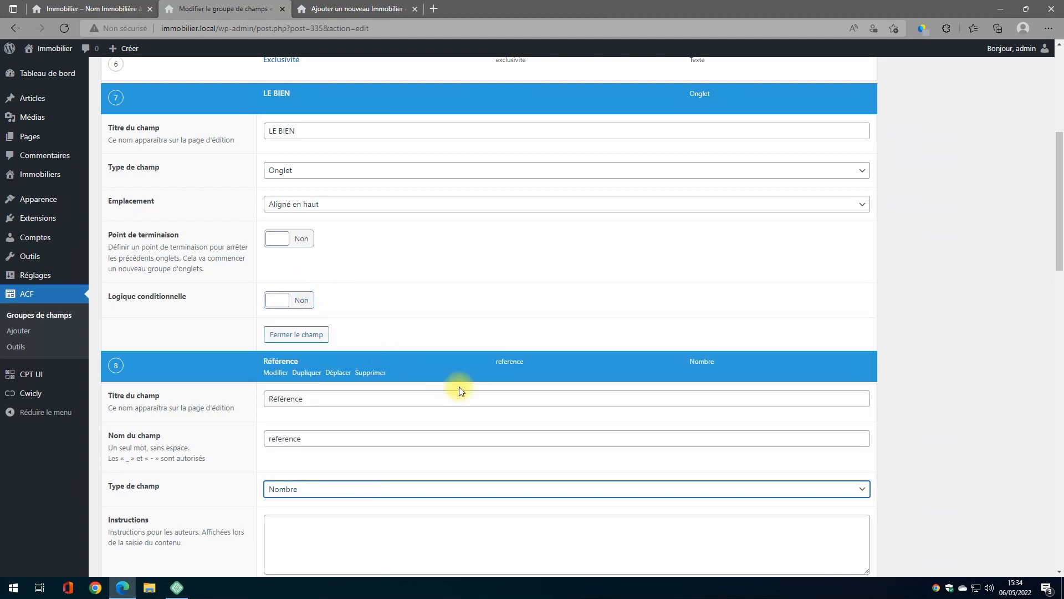
Set the container width of the "Référence" field to 25%
scroll(459, 387, "down", 4)
scroll(460, 387, "down", 4)
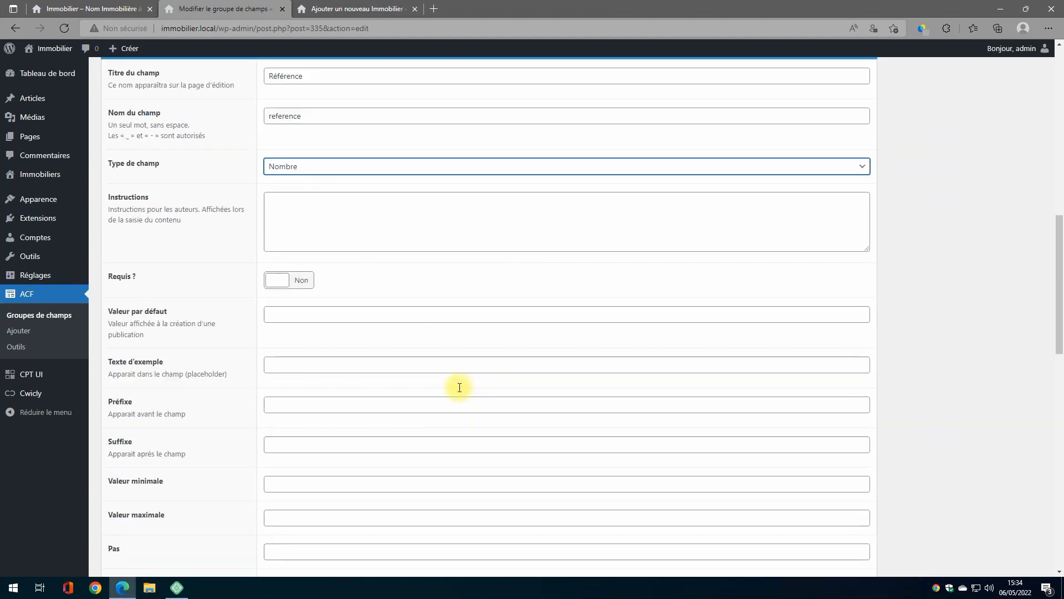
scroll(410, 319, "down", 2)
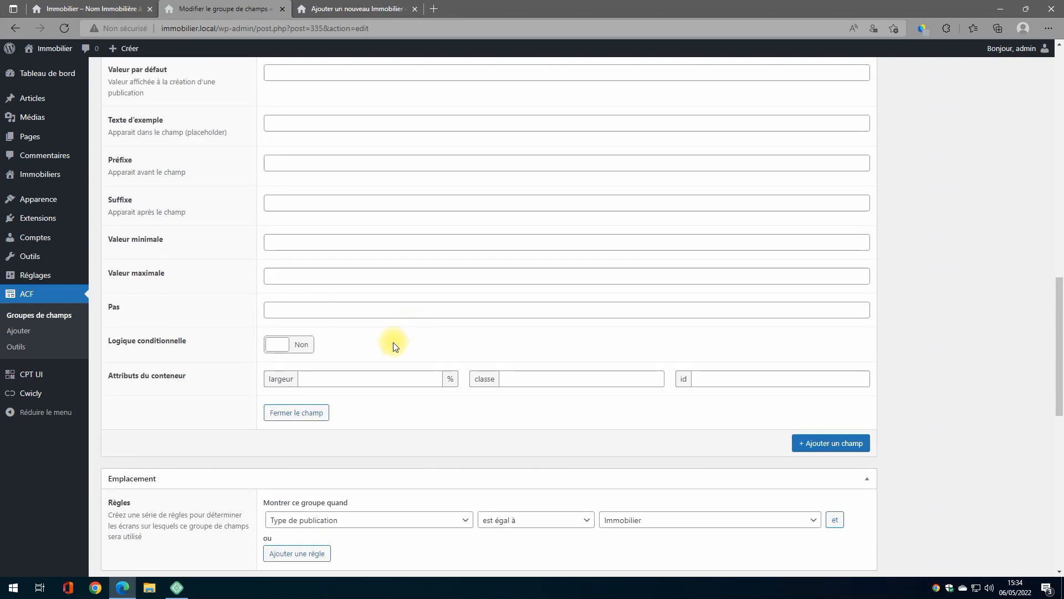
left_click(349, 378)
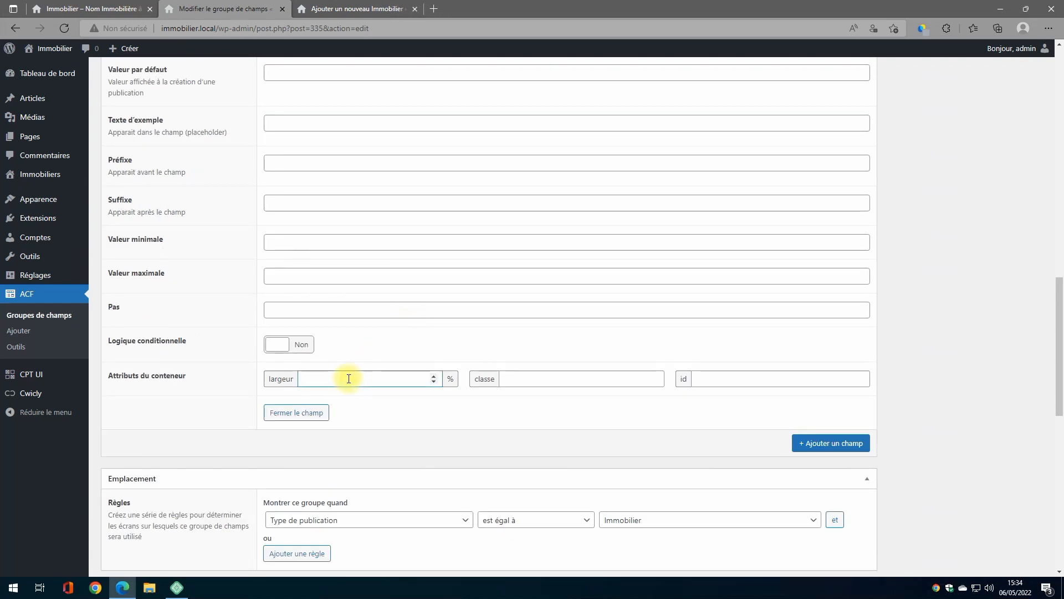
type("25")
Add a field titled "Ville" of type Texte below "Référence" with a container width of 25%
scroll(494, 257, "up", 2)
scroll(494, 257, "down", 3)
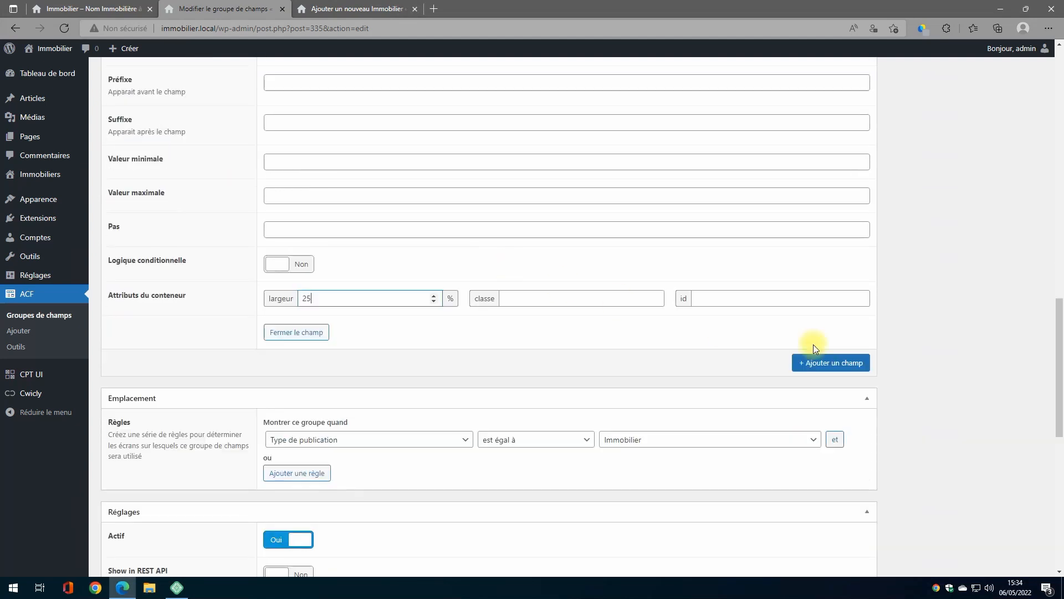
left_click(818, 360)
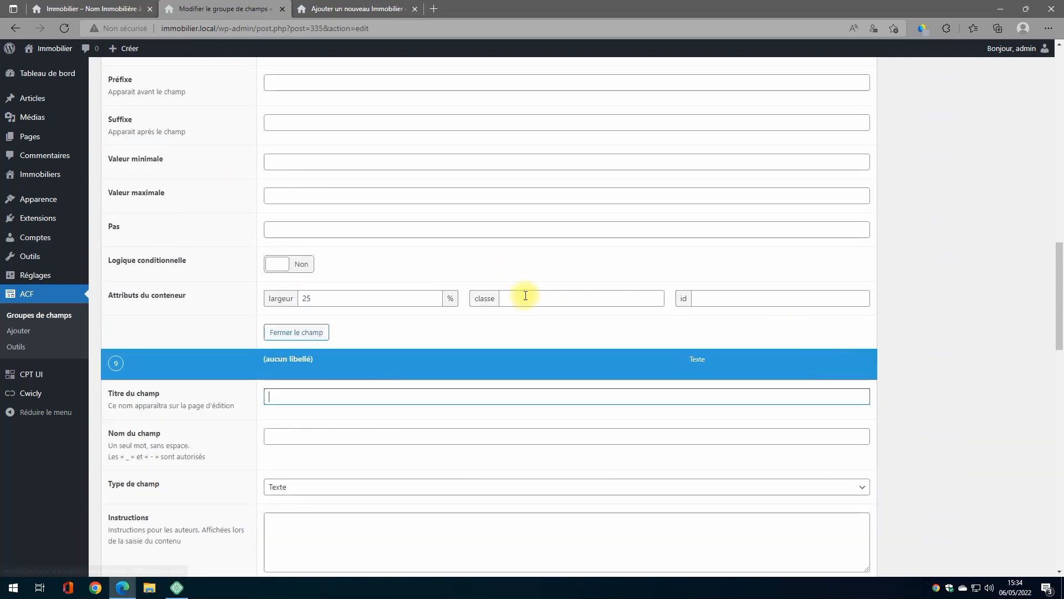
type("Ville")
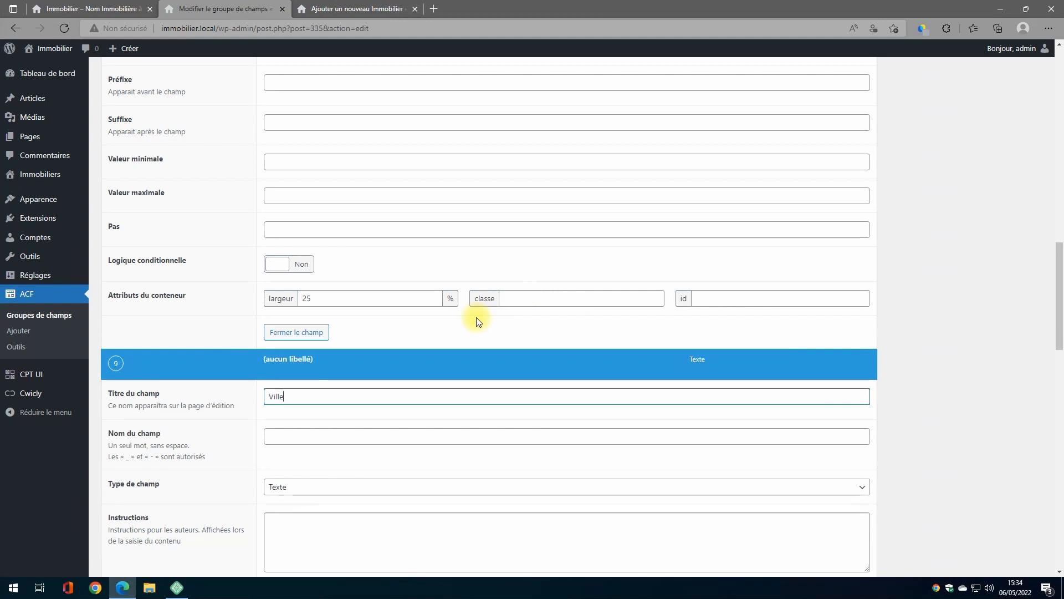
key("Tab")
key("Tab")
scroll(493, 351, "down", 5)
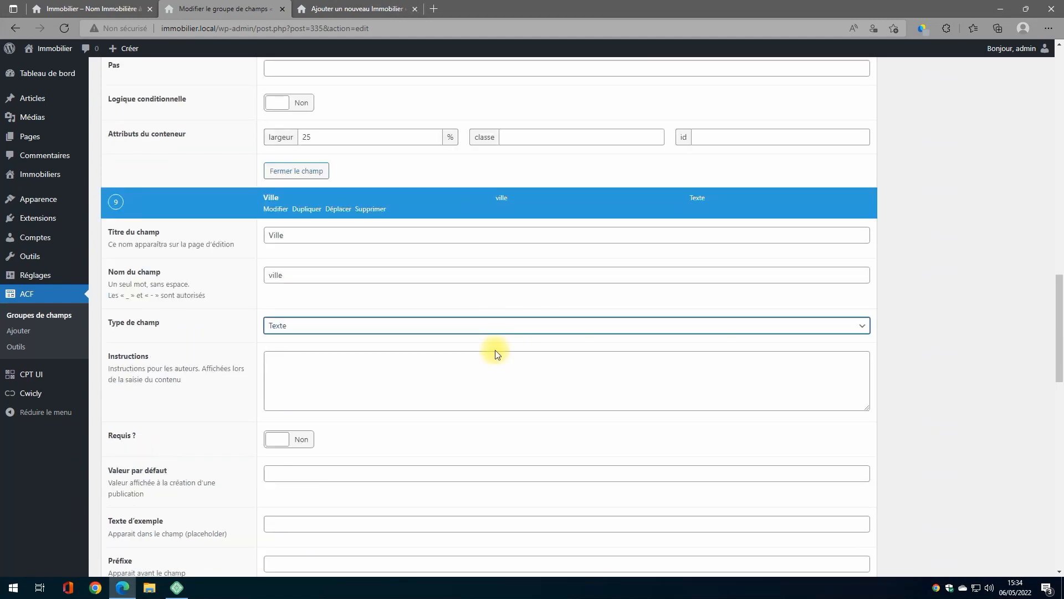
scroll(495, 353, "down", 4)
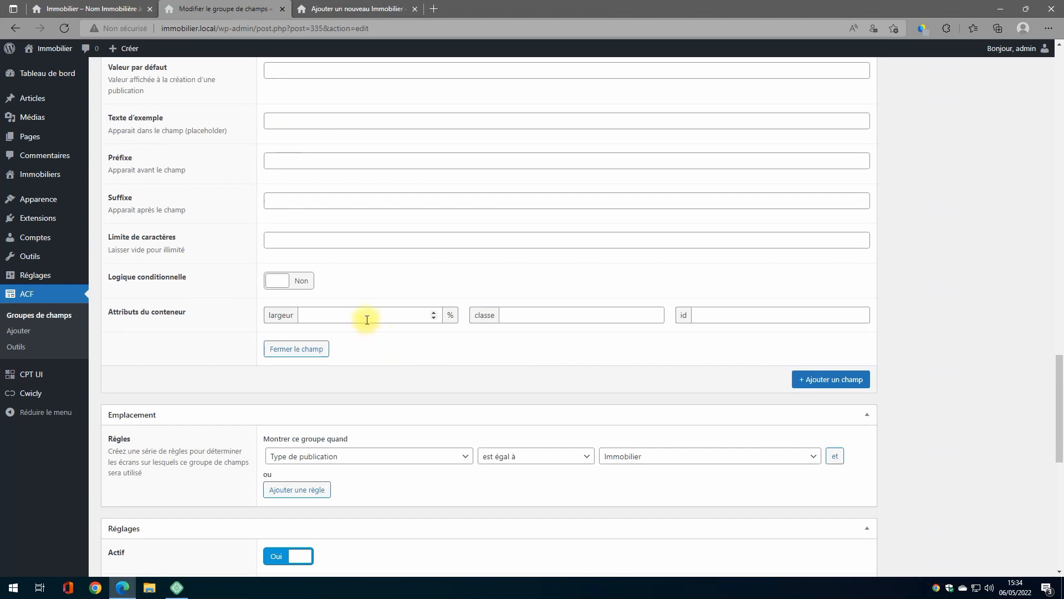
left_click(342, 320)
type("25")
Add a field titled "Prix" of type Nombre below "Ville"
left_click(831, 382)
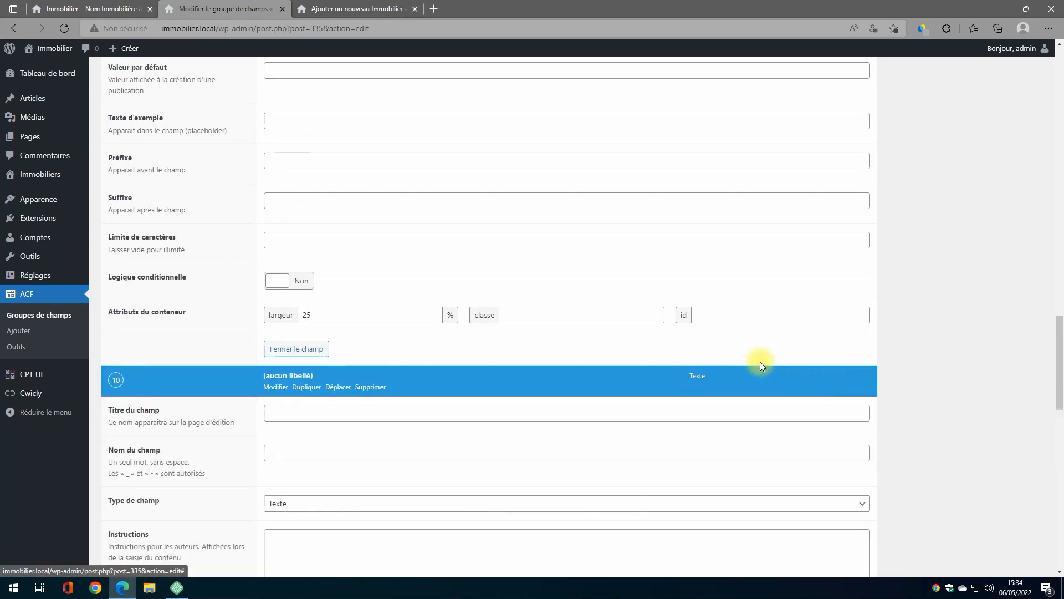
type("Prix")
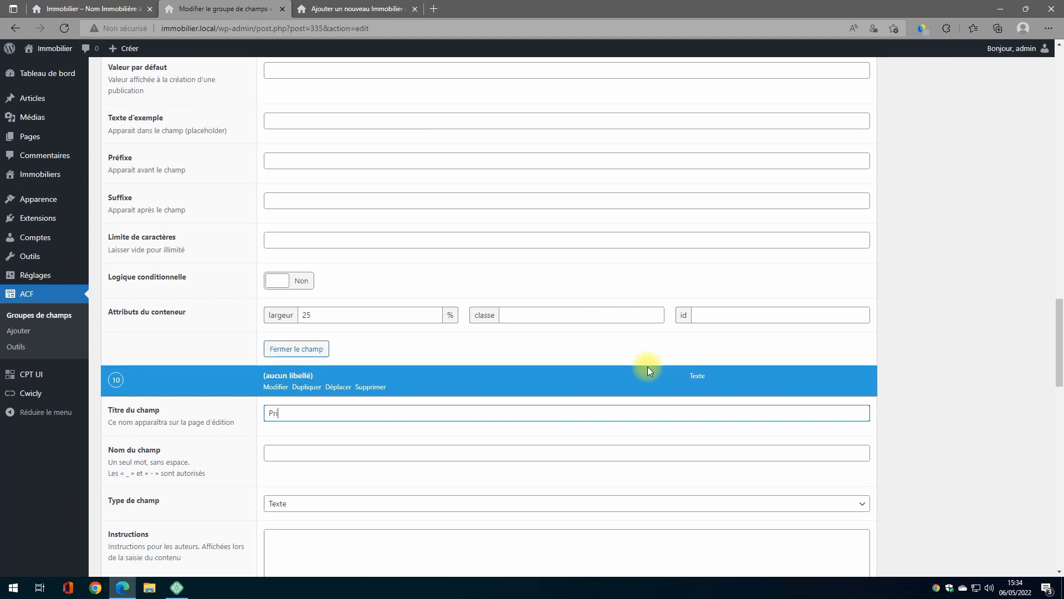
key("Tab")
key("Tab")
key("n")
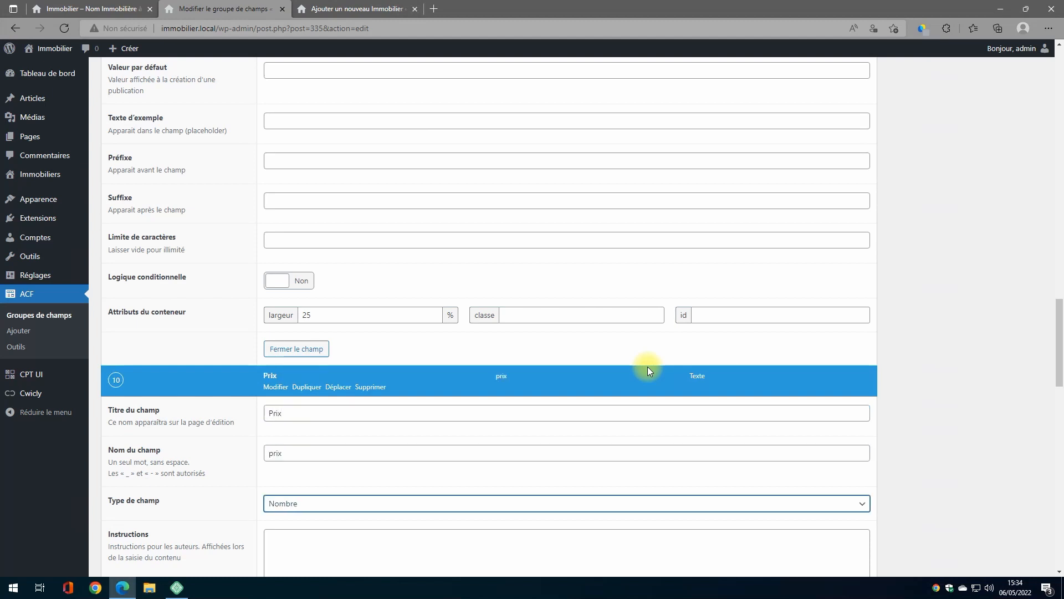
Give the "Prix" field the suffix "€" and a container width of 25%
scroll(647, 367, "down", 6)
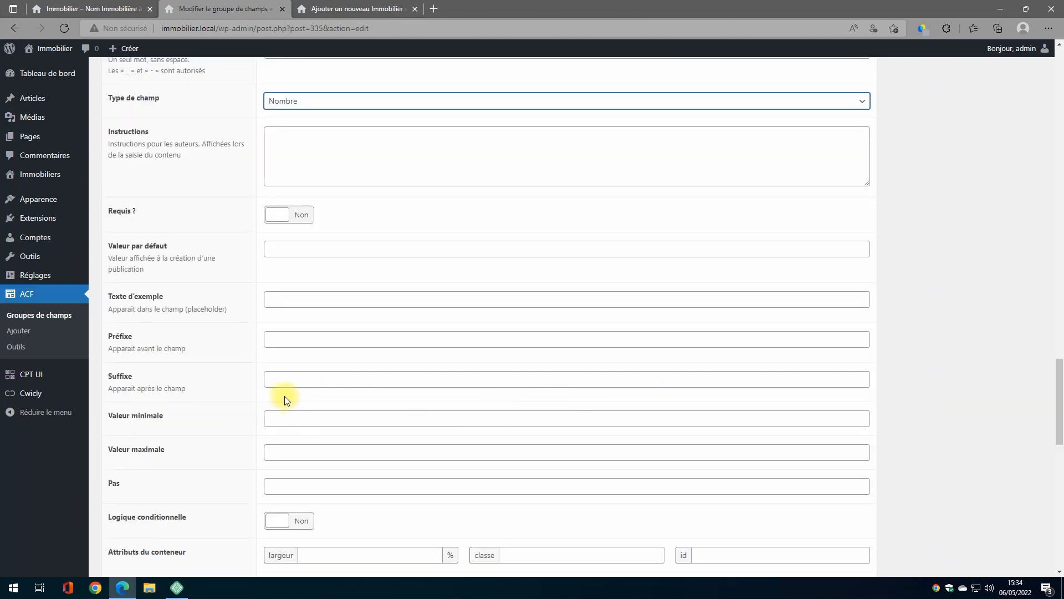
left_click(275, 380)
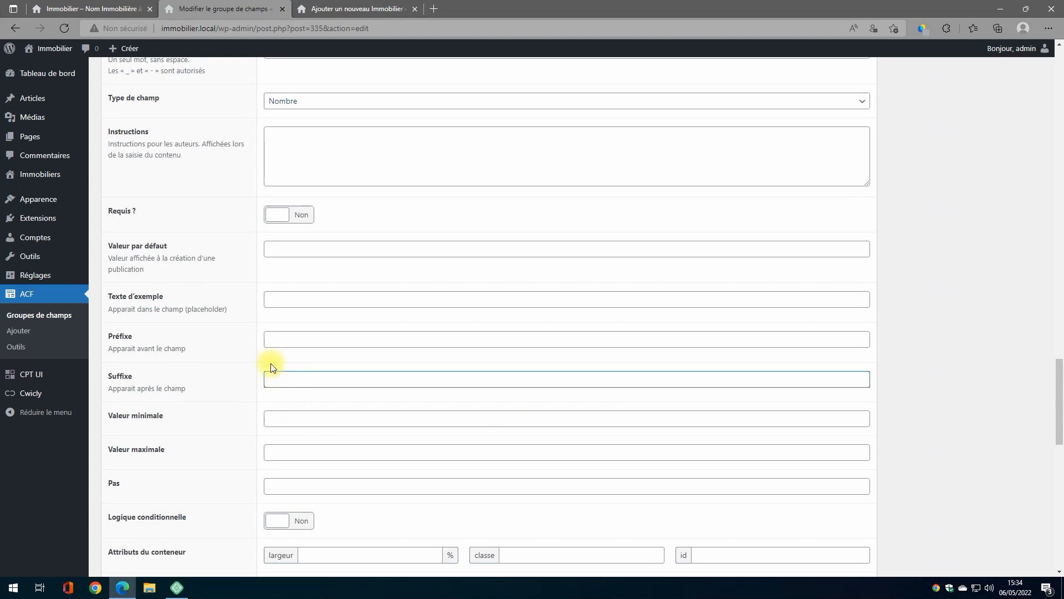
type("€")
scroll(271, 368, "down", 1)
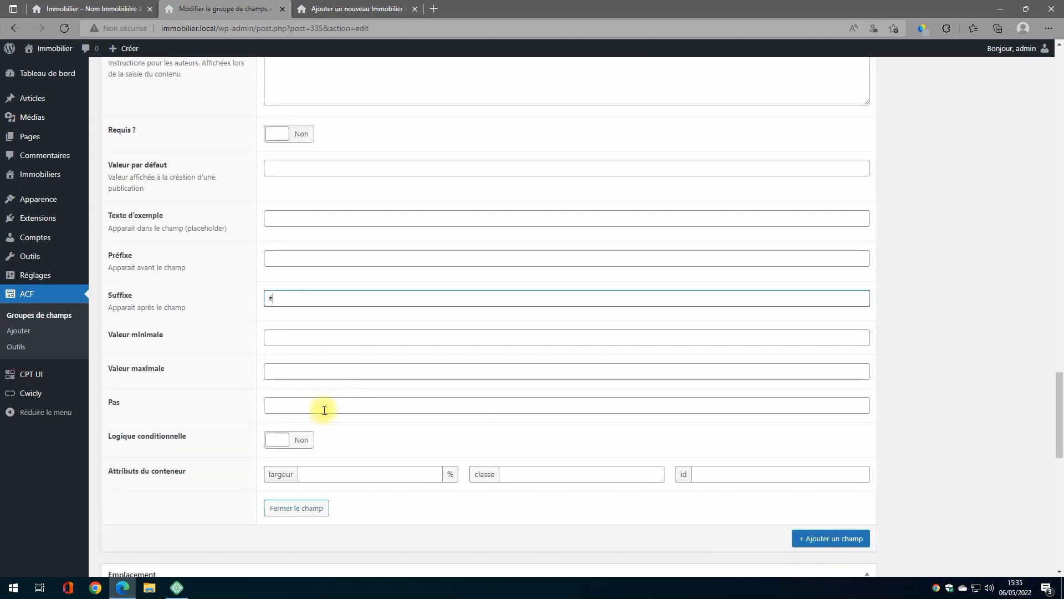
left_click(327, 470)
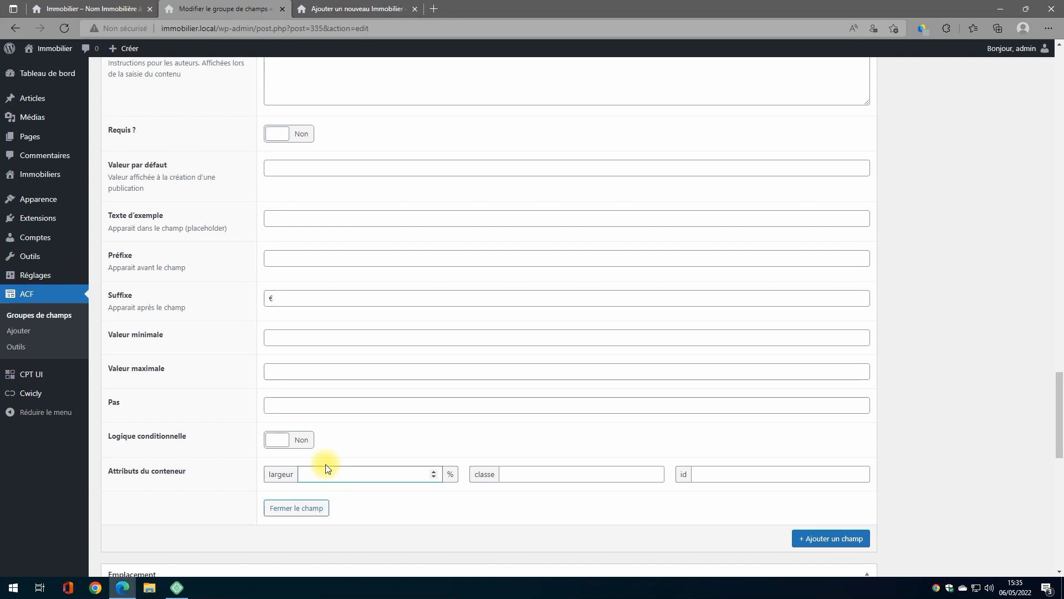
type("25")
Add a field titled "NB de pièces" of type Nombre below "Prix"
scroll(357, 417, "down", 3)
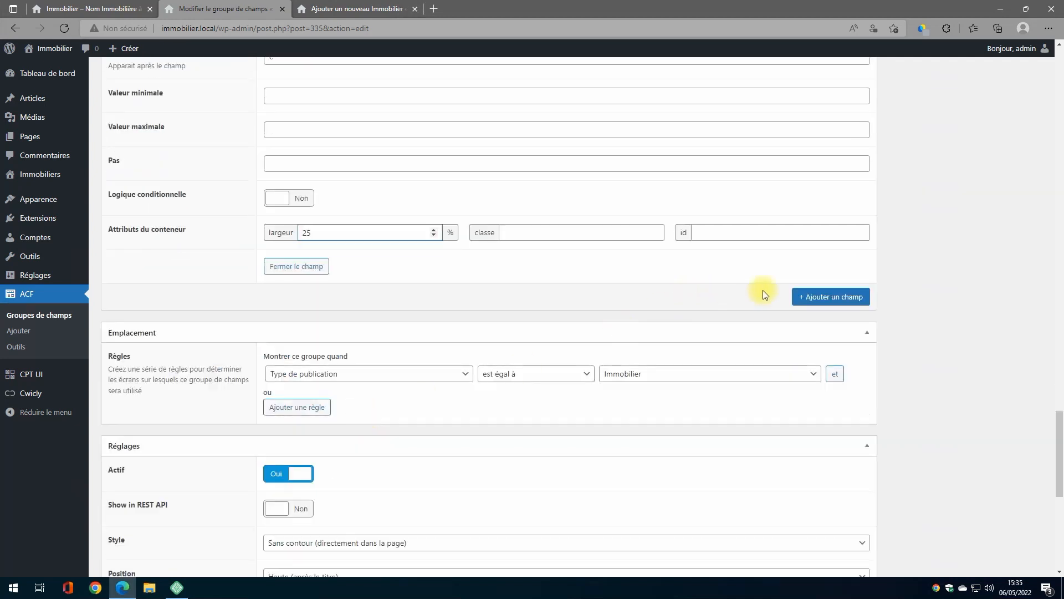
left_click(819, 298)
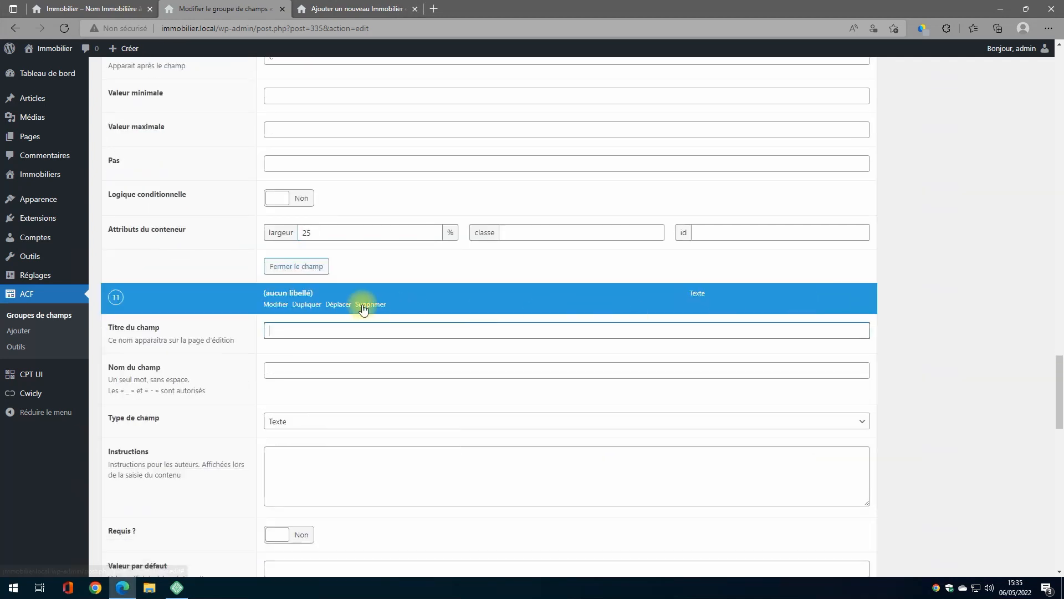
type("NB")
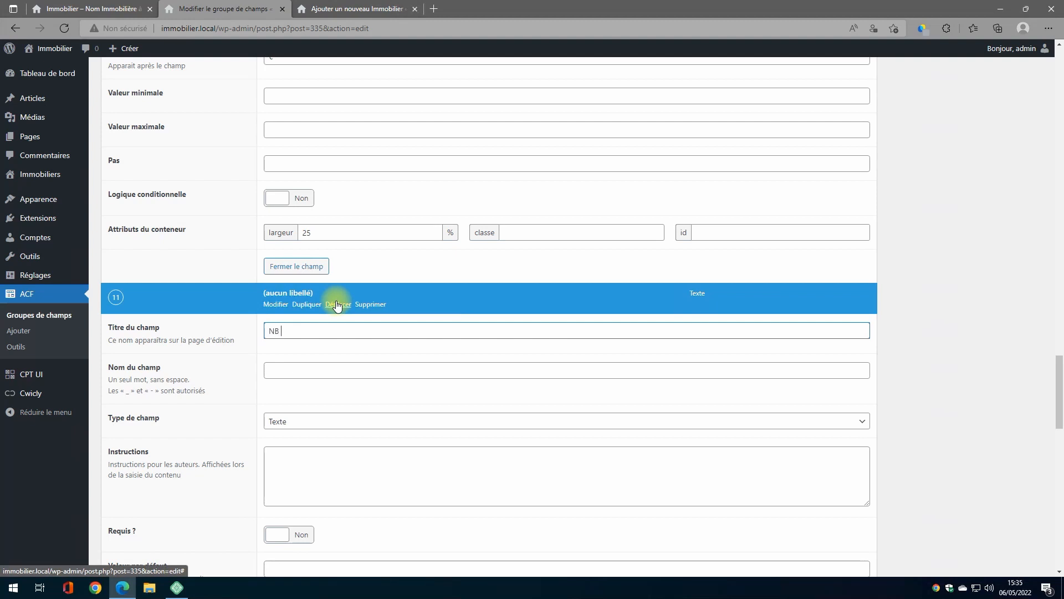
type(" de pièces")
key("Tab")
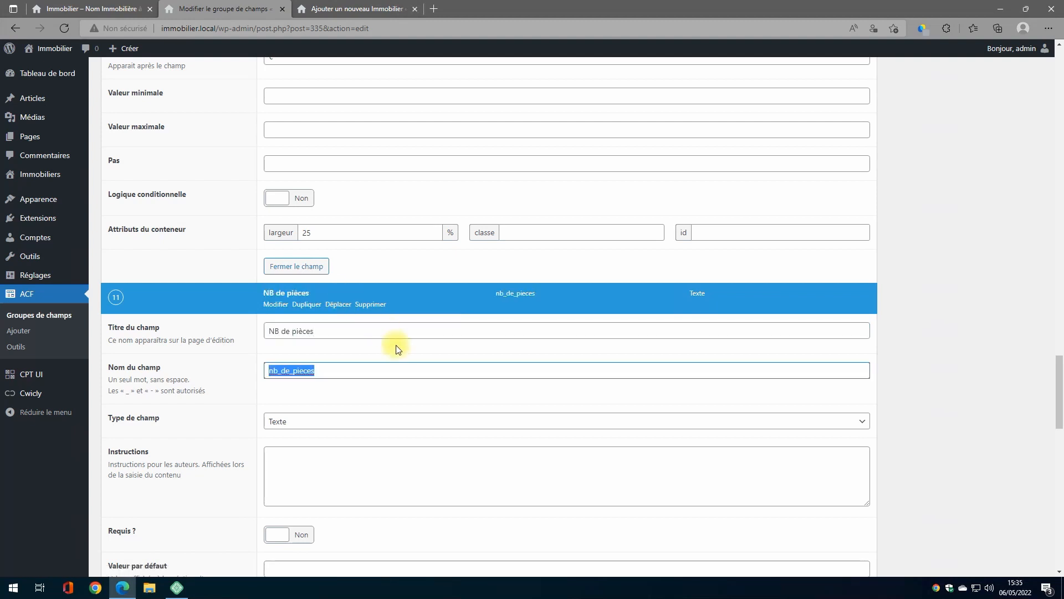
key("Tab")
scroll(392, 353, "down", 3)
key("n")
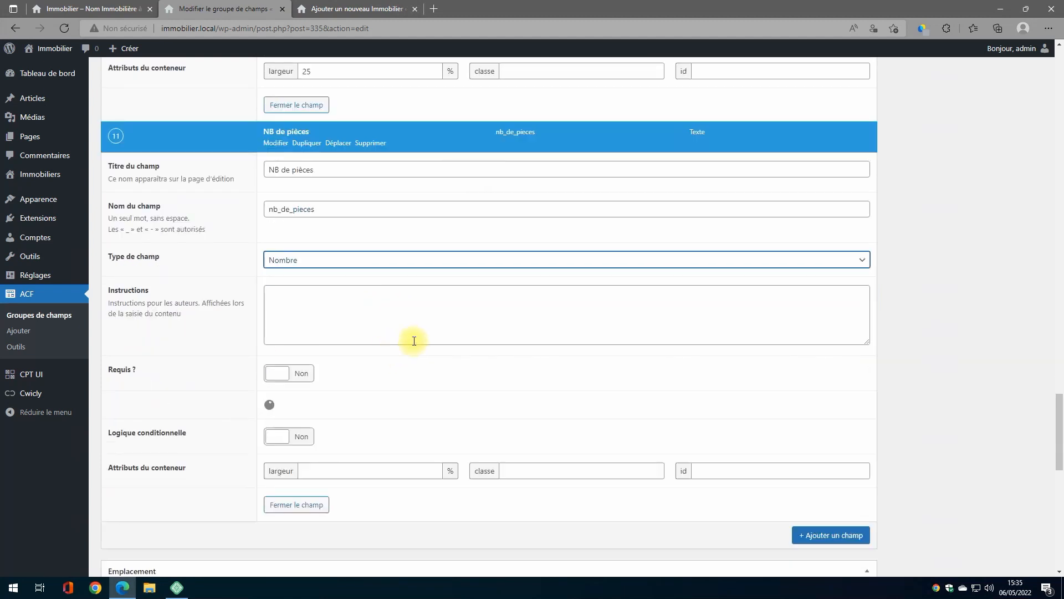
Set the container width of the "NB de pièces" field to 25%
scroll(392, 353, "down", 5)
left_click(358, 388)
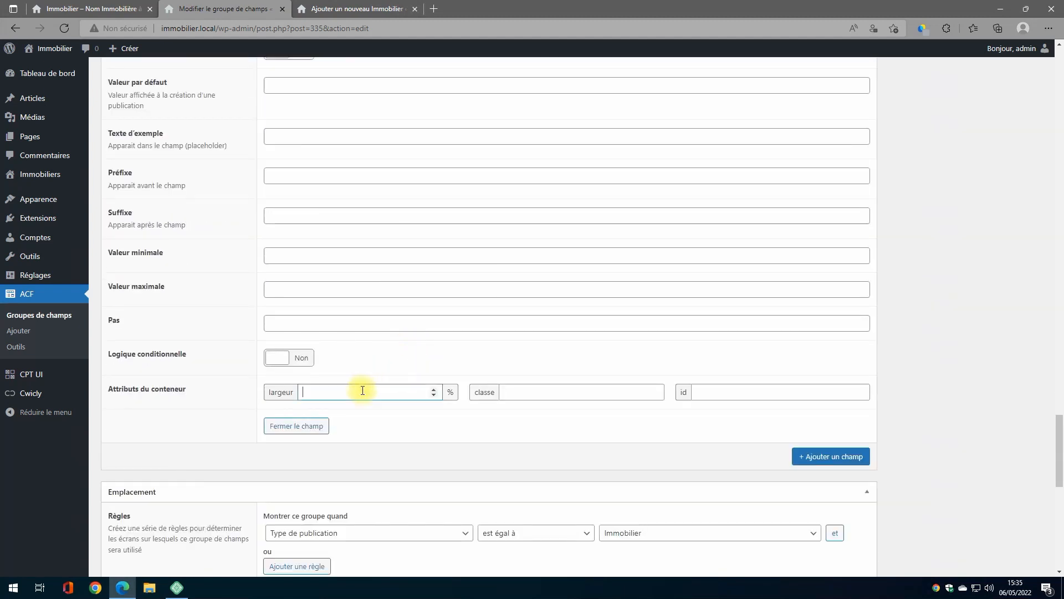
type("25")
Add a field titled "Superficie" of type Nombre below "NB de pièces"
scroll(345, 342, "up", 4)
scroll(410, 331, "down", 4)
scroll(515, 391, "down", 1)
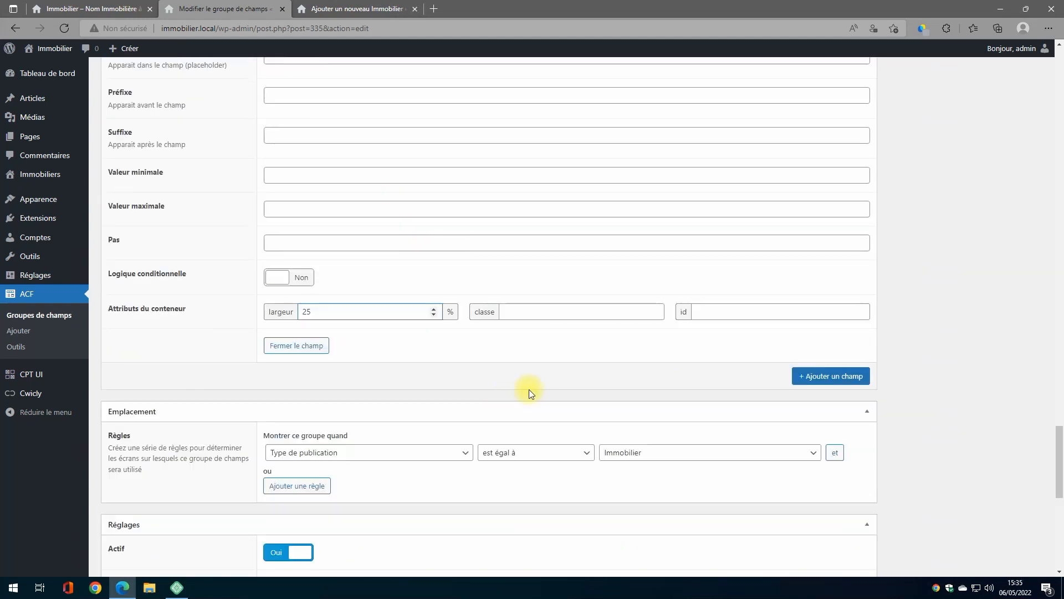
left_click(796, 382)
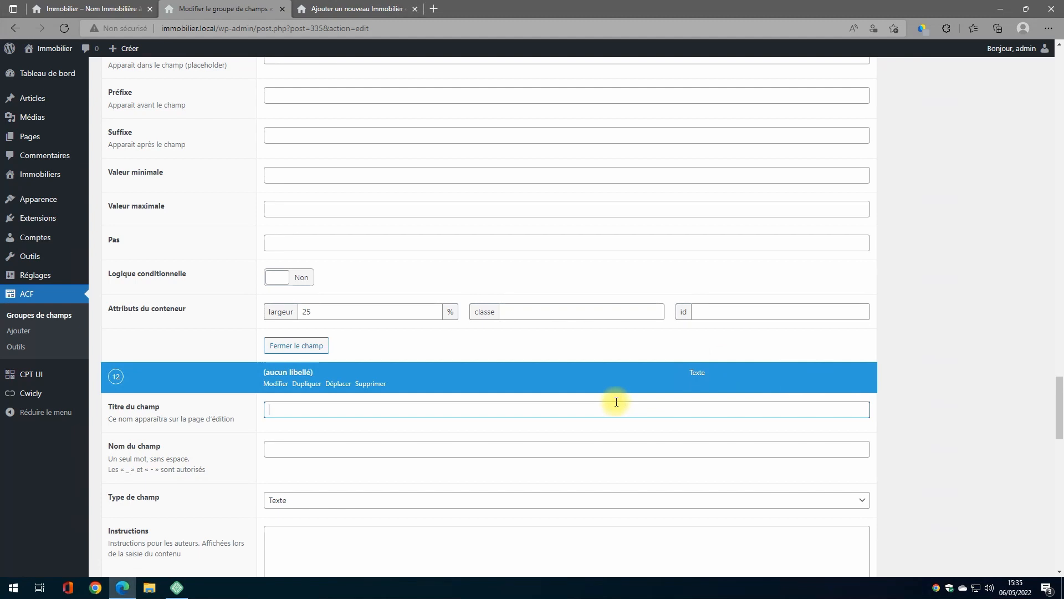
type("Superficie")
key("Tab")
key("Tab")
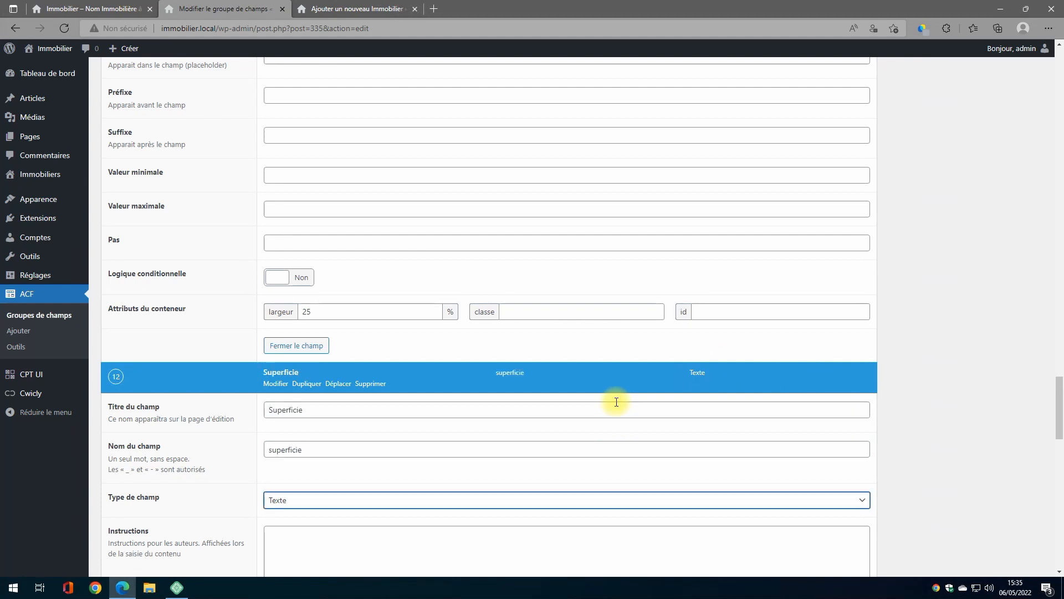
key("n")
Give the "Superficie" field the suffix "m²" and a container width of 25%
scroll(617, 401, "down", 5)
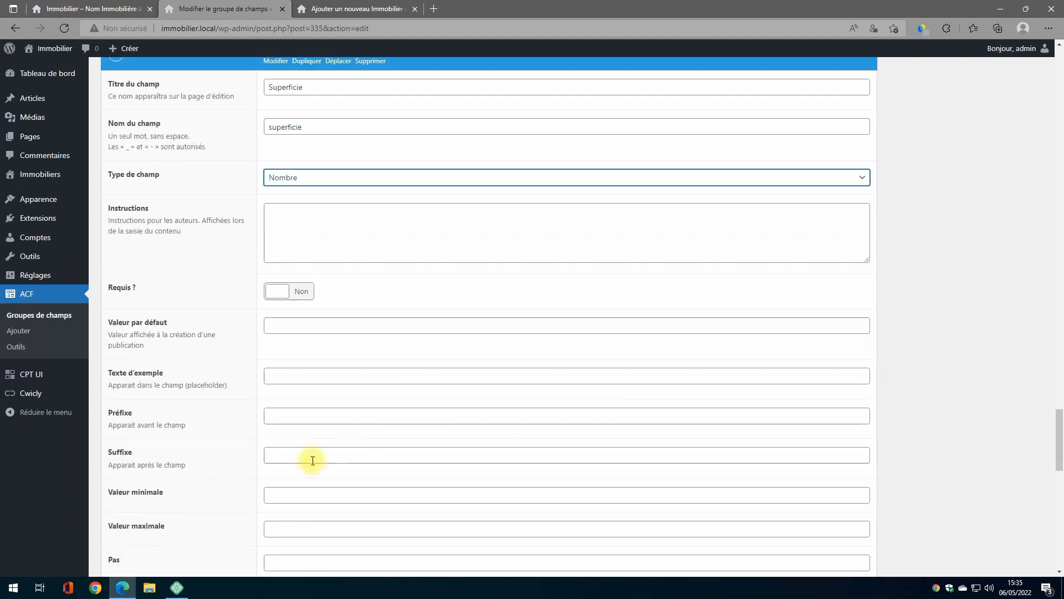
left_click(310, 456)
type("m²")
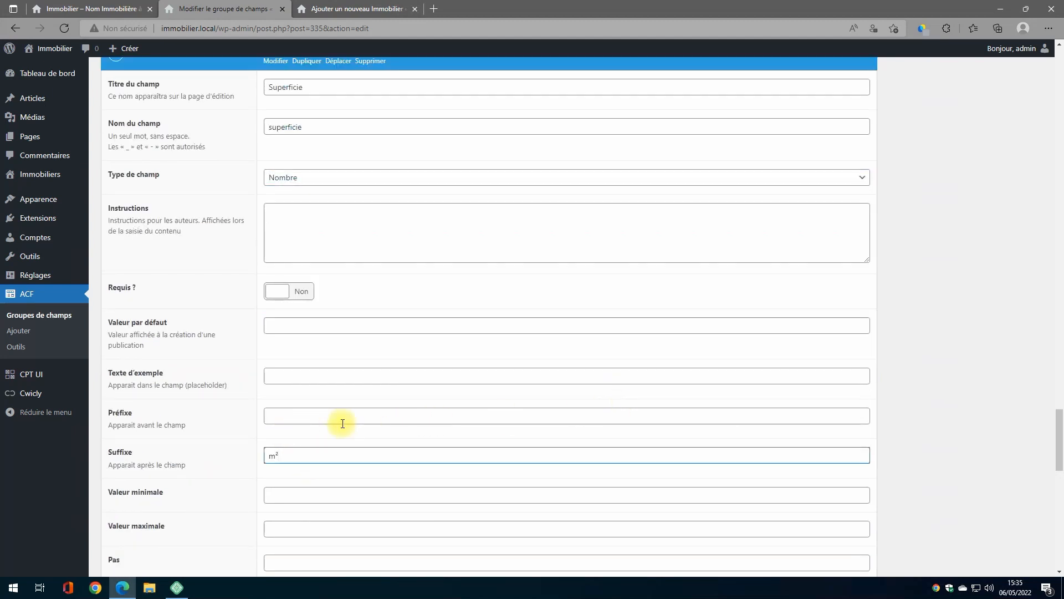
scroll(366, 427, "down", 3)
scroll(388, 421, "down", 4)
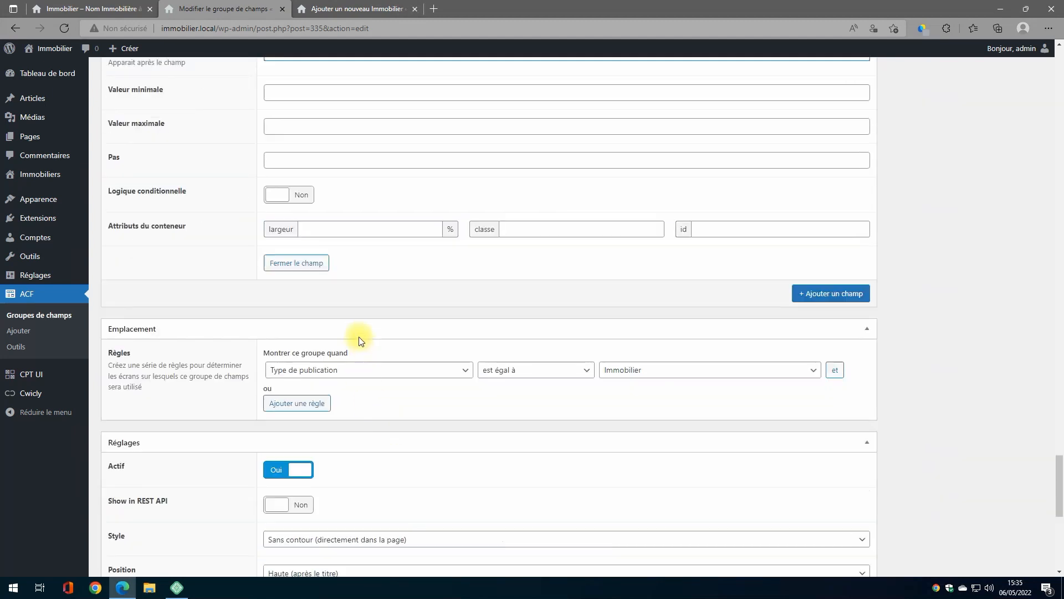
left_click(353, 230)
type("25")
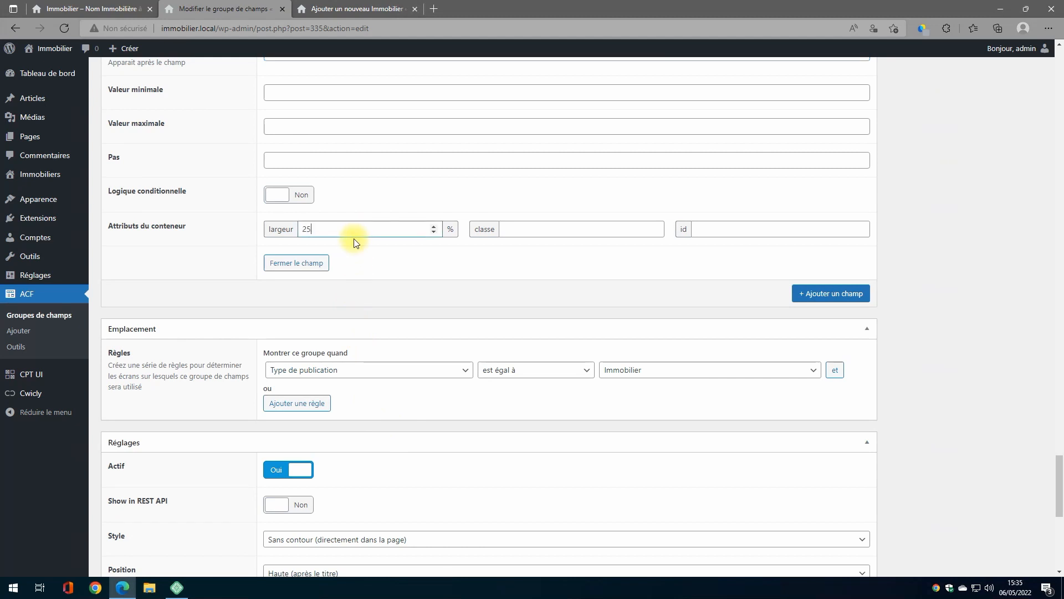
Add a field titled "Terrain" of type Nombre below "Superficie"
left_click(828, 297)
type("Terrain")
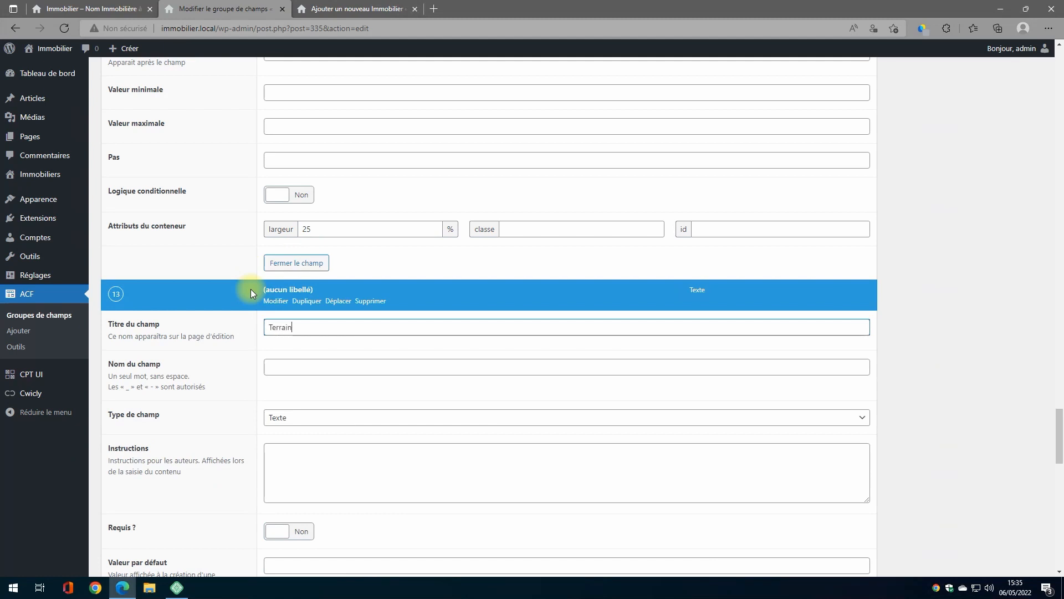
key("Tab")
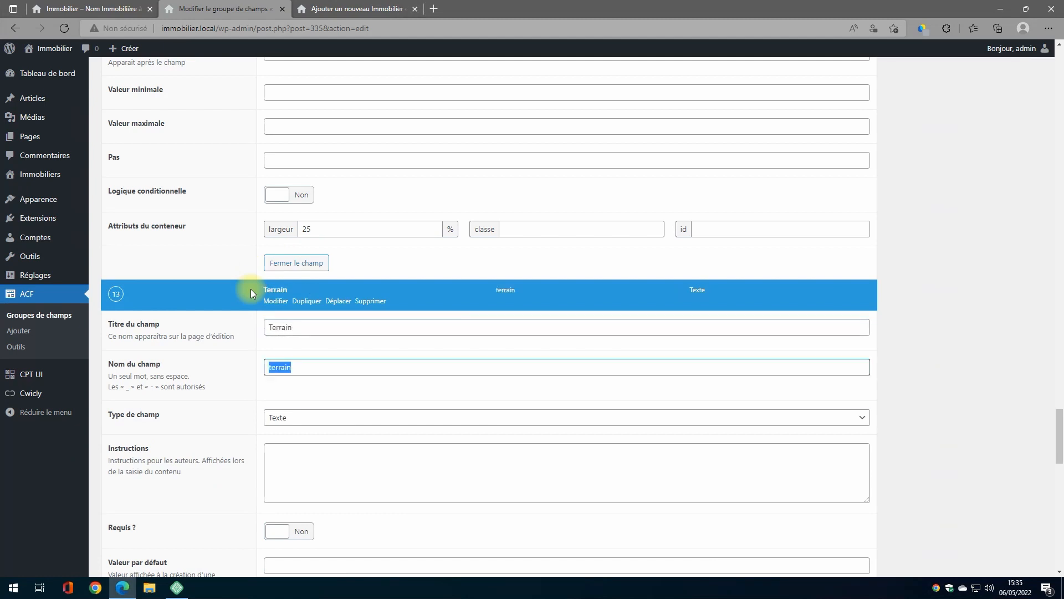
key("Tab")
key("n")
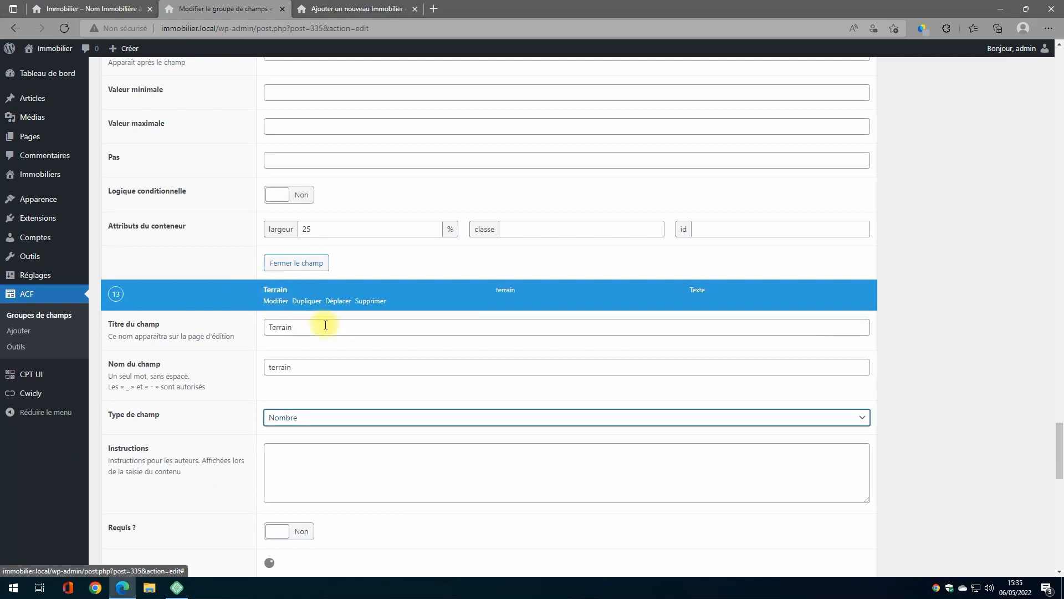
Set the container width of the "Terrain" field to 25%
scroll(409, 339, "down", 3)
scroll(394, 324, "down", 1)
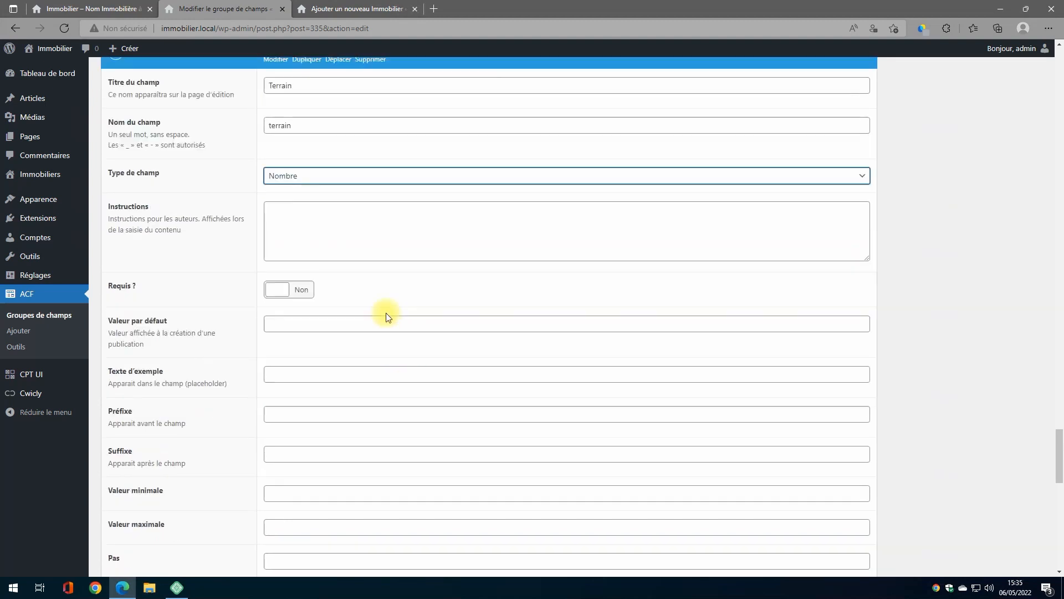
scroll(387, 313, "down", 3)
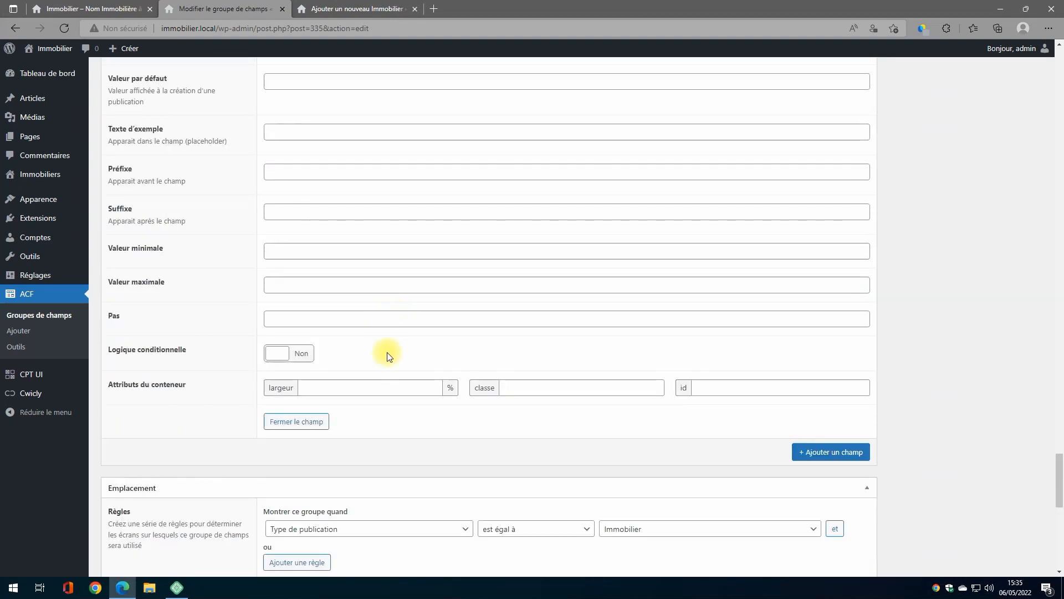
left_click(360, 382)
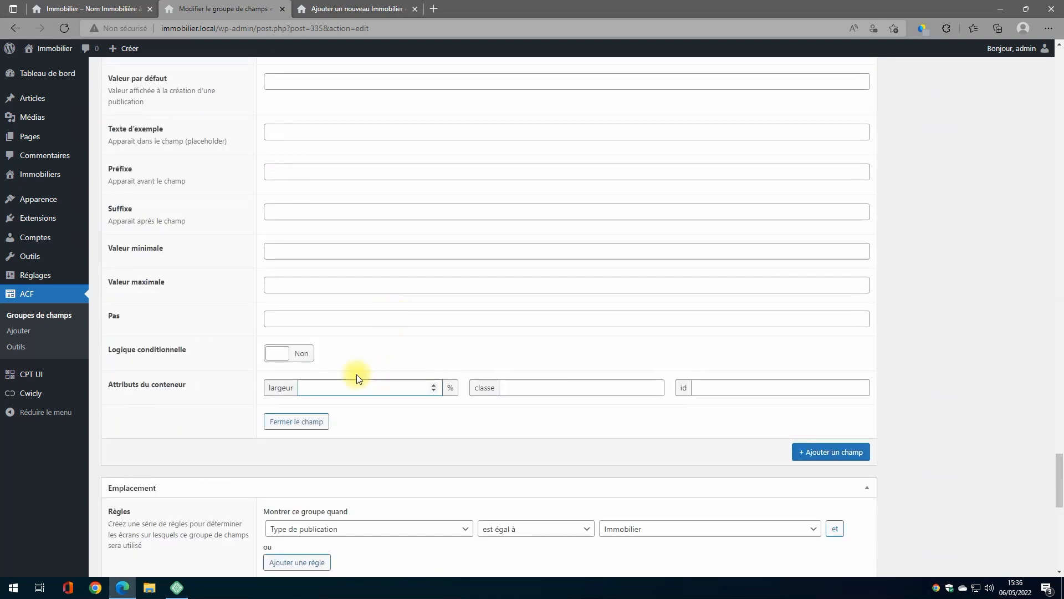
type("25")
scroll(593, 208, "down", 1)
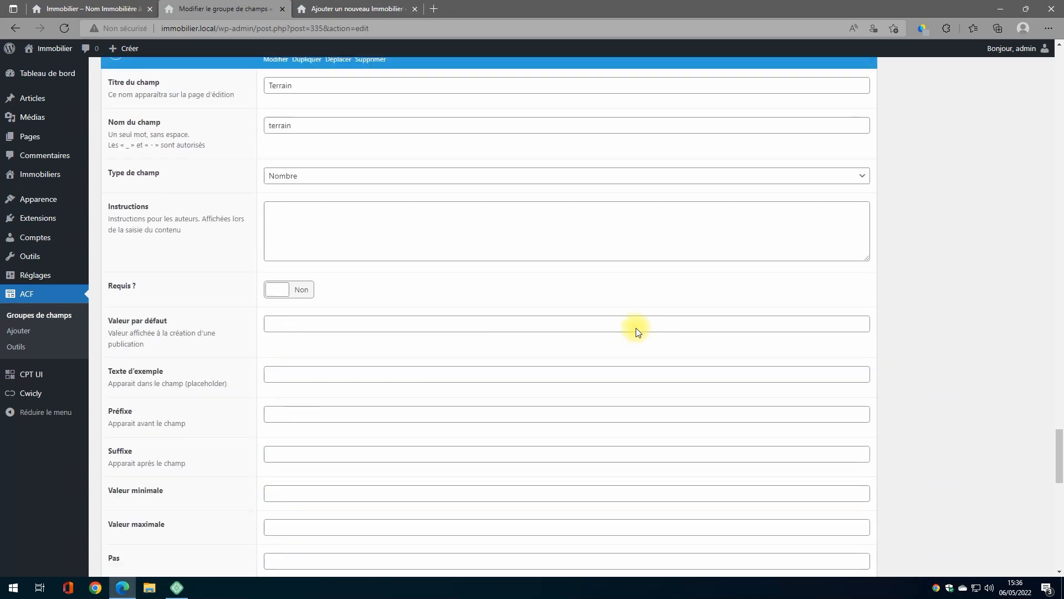
Add a field titled "Etage" of type Nombre below "Terrain"
scroll(636, 328, "up", 1)
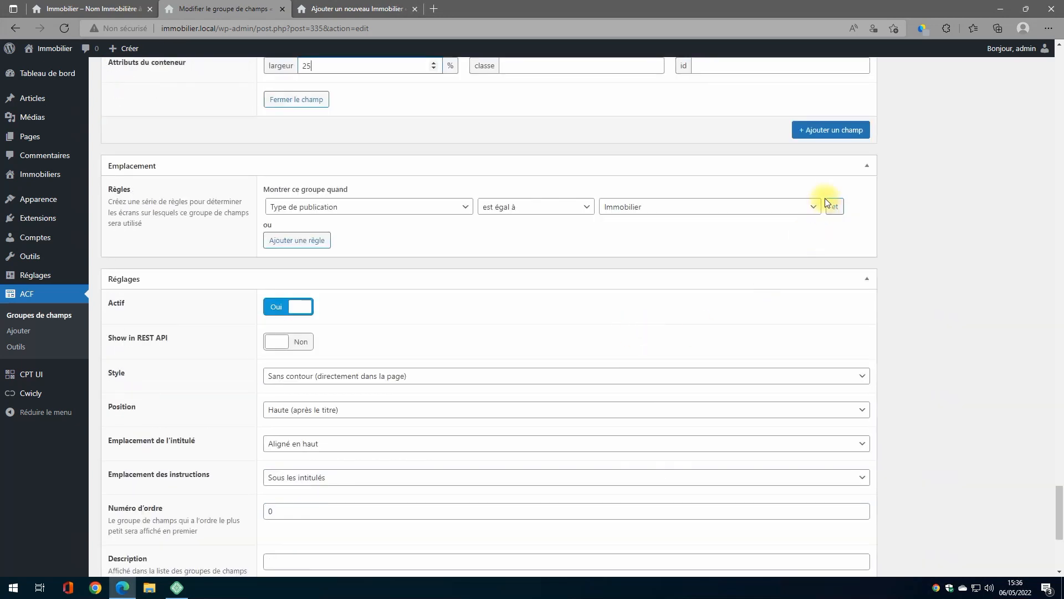
left_click(826, 134)
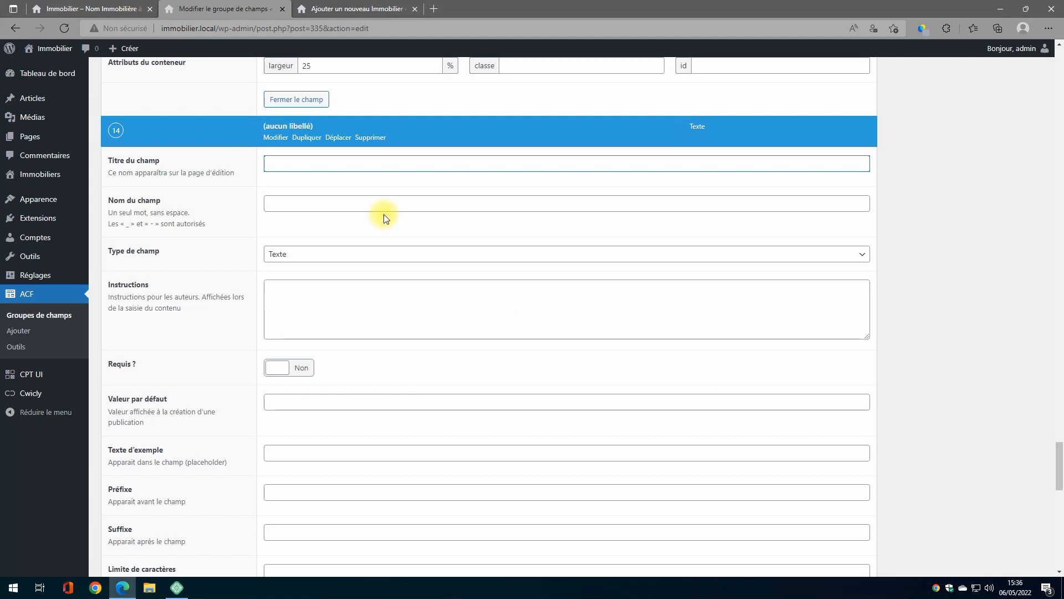
type("Etage")
key("Tab")
key("Tab")
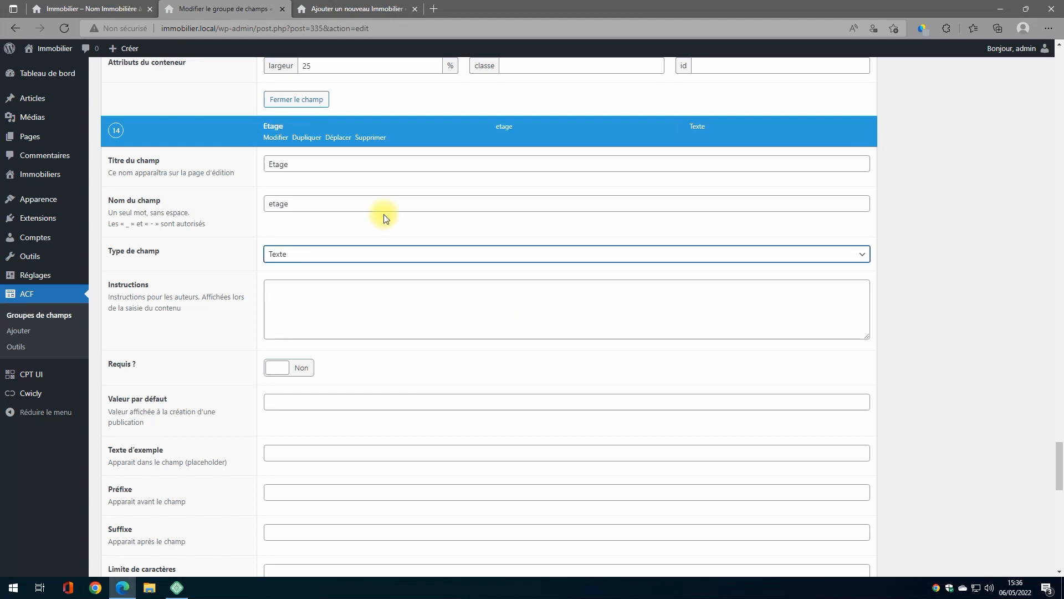
key("n")
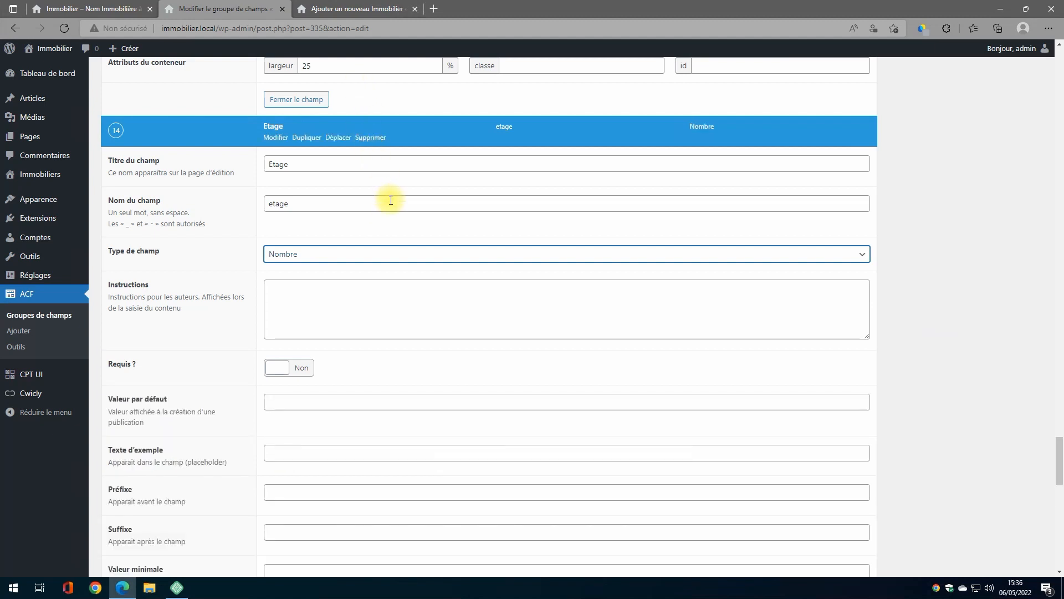
Set the container width of the "Etage" field to 25%
scroll(387, 214, "down", 9)
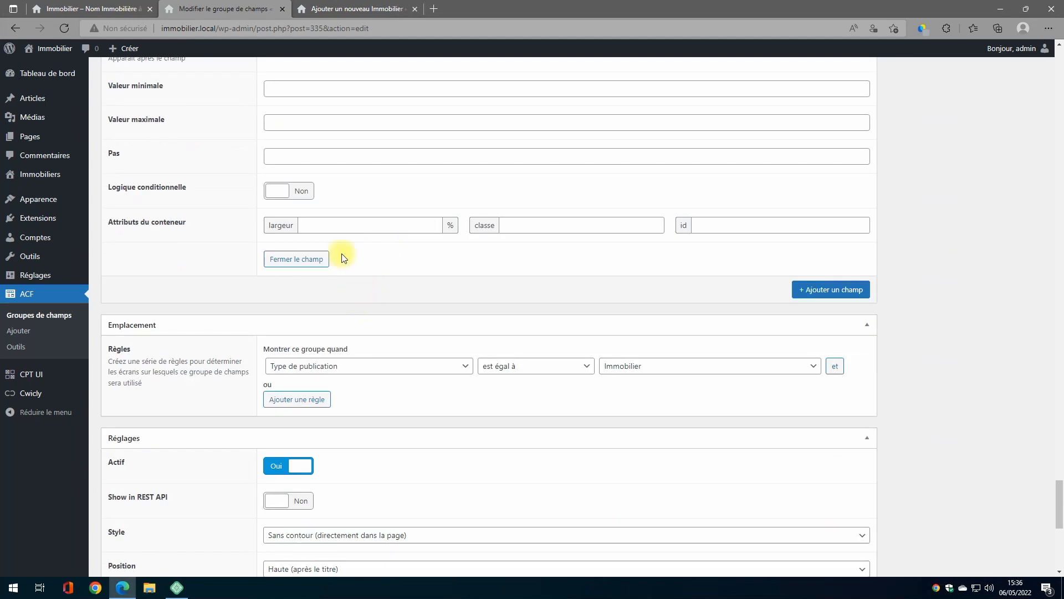
left_click(331, 223)
type("25")
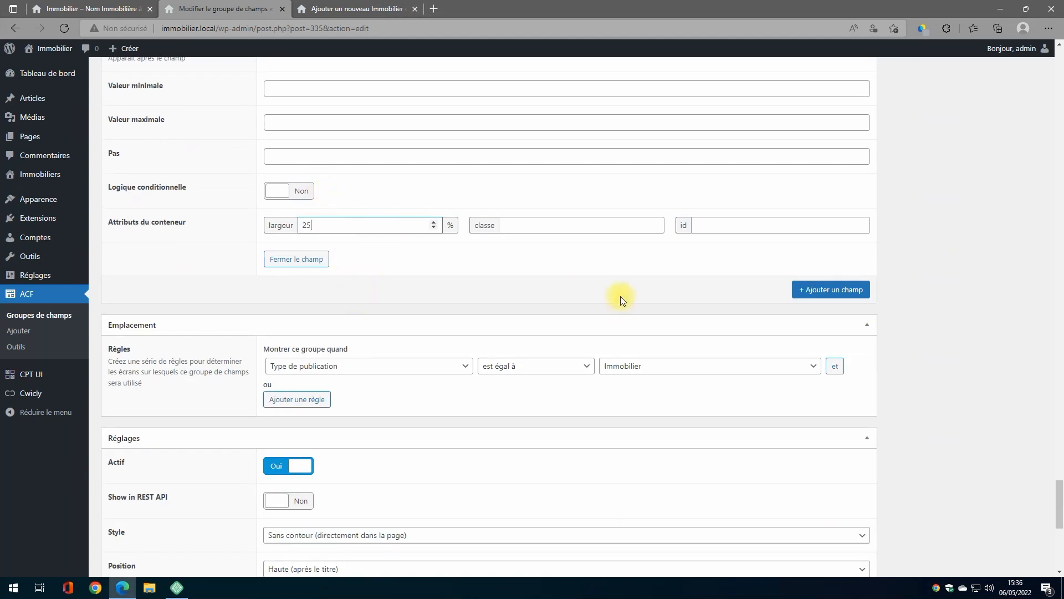
Add a field titled "Garage" of type Nombre below "Etage"
scroll(590, 298, "down", 3)
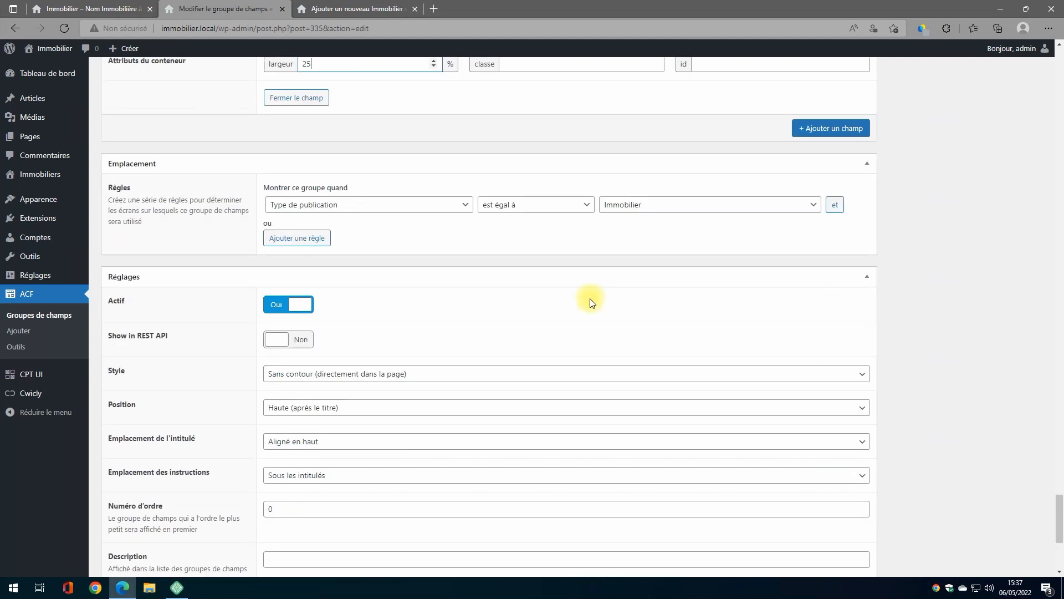
left_click(824, 130)
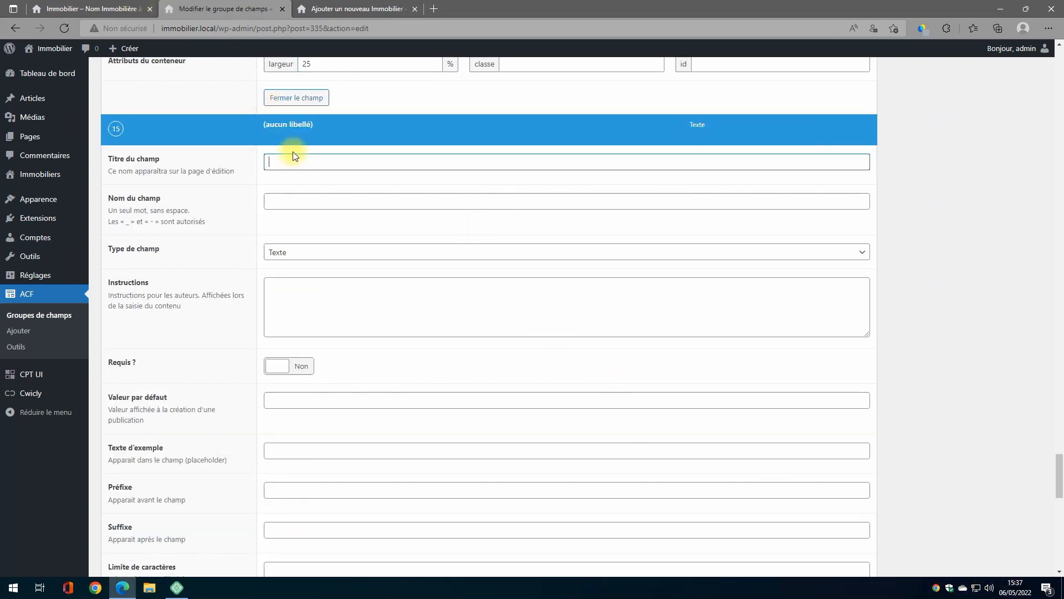
type("Garage")
key("Tab")
key("Tab")
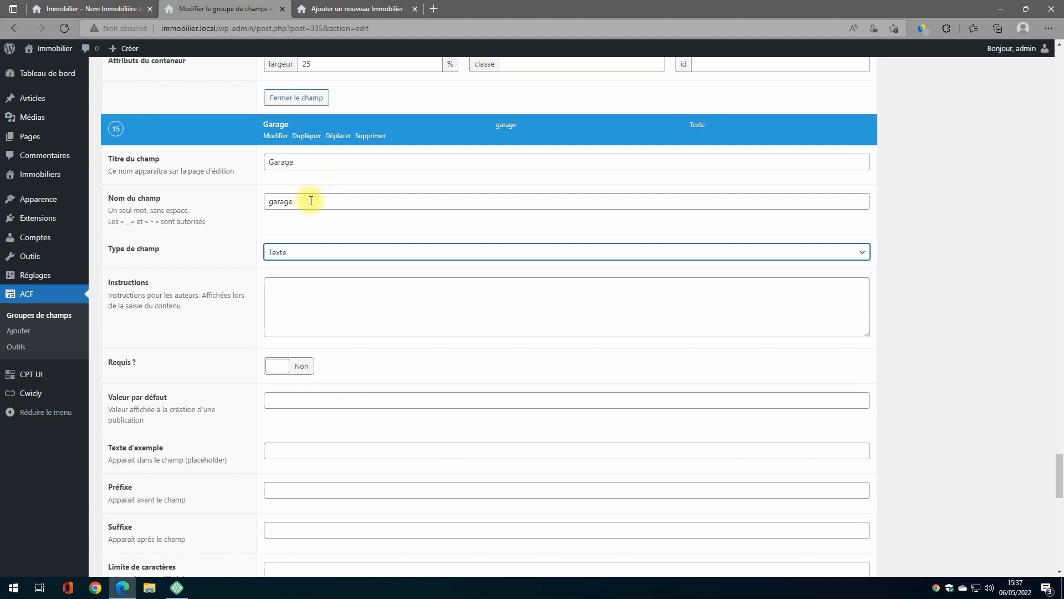
Set the container width of the "Garage" field to 25%
scroll(326, 240, "down", 6)
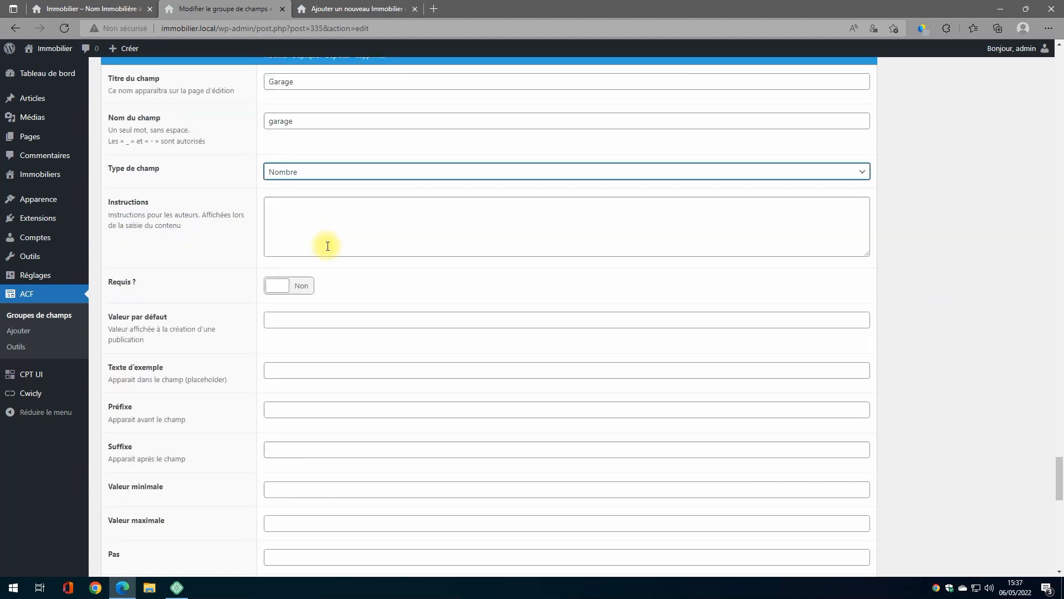
scroll(330, 246, "down", 1)
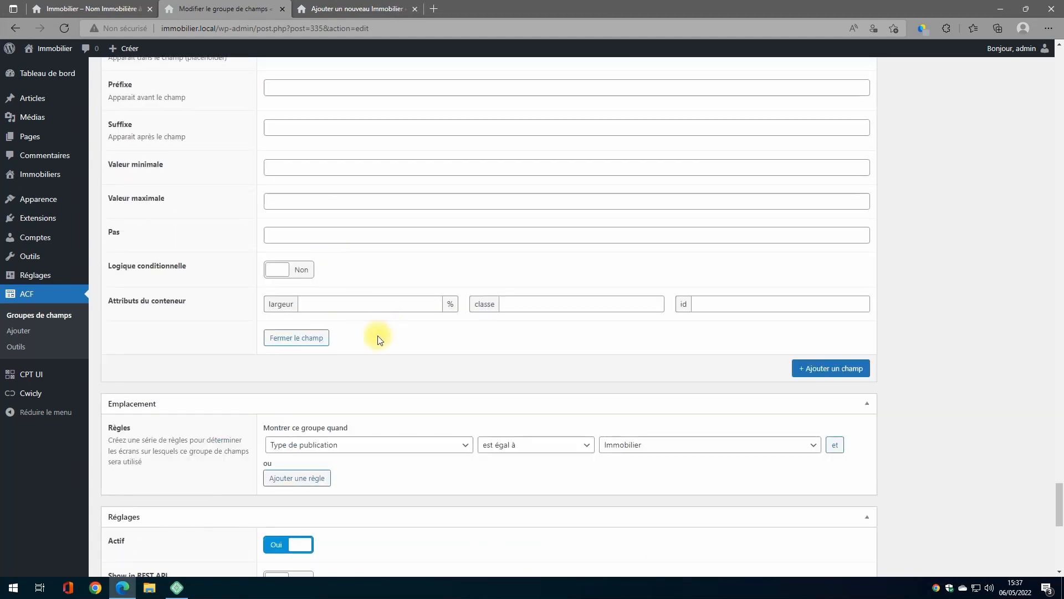
left_click(356, 298)
type("25")
Add a field titled "Charges annuelles" of type Nombre below "Garage"
scroll(335, 261, "down", 1)
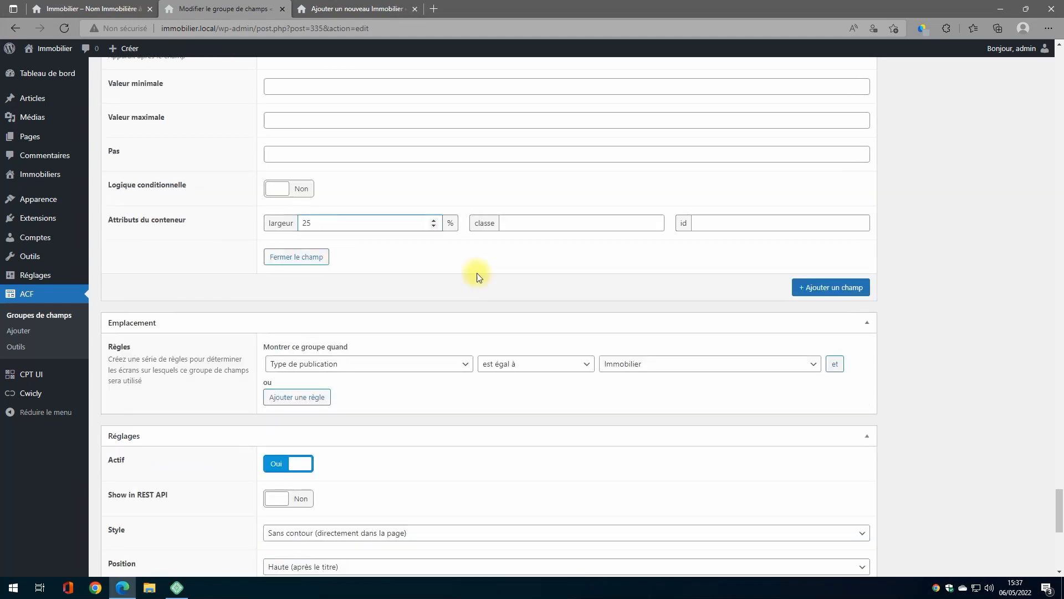
left_click(846, 288)
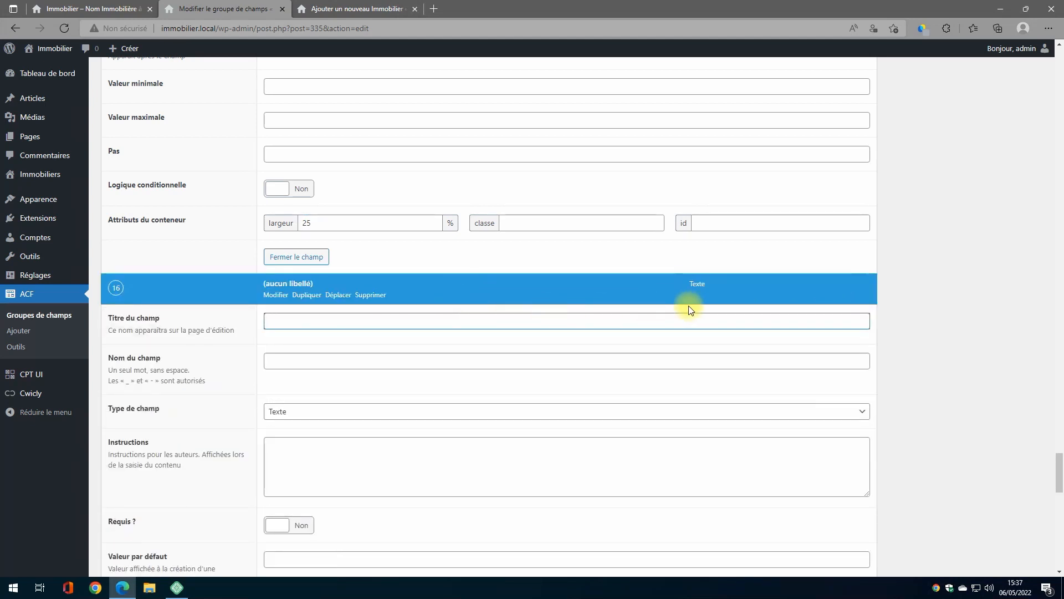
type("Charges annu")
key("Tab")
key("Tab")
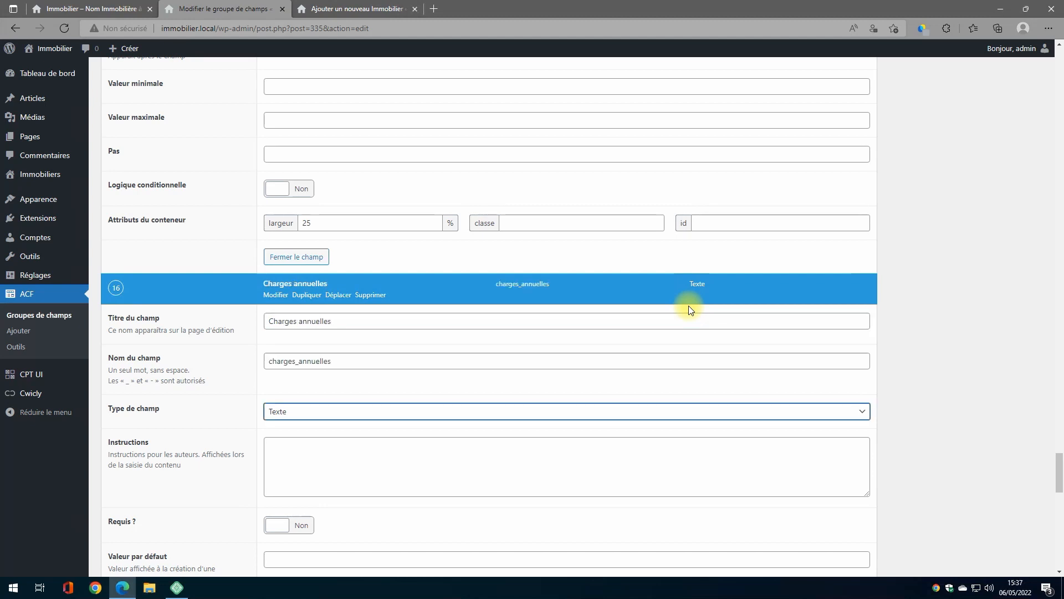
key("n")
Give the "Charges annuelles" field the suffix "€" and a container width of 50%
scroll(691, 311, "down", 6)
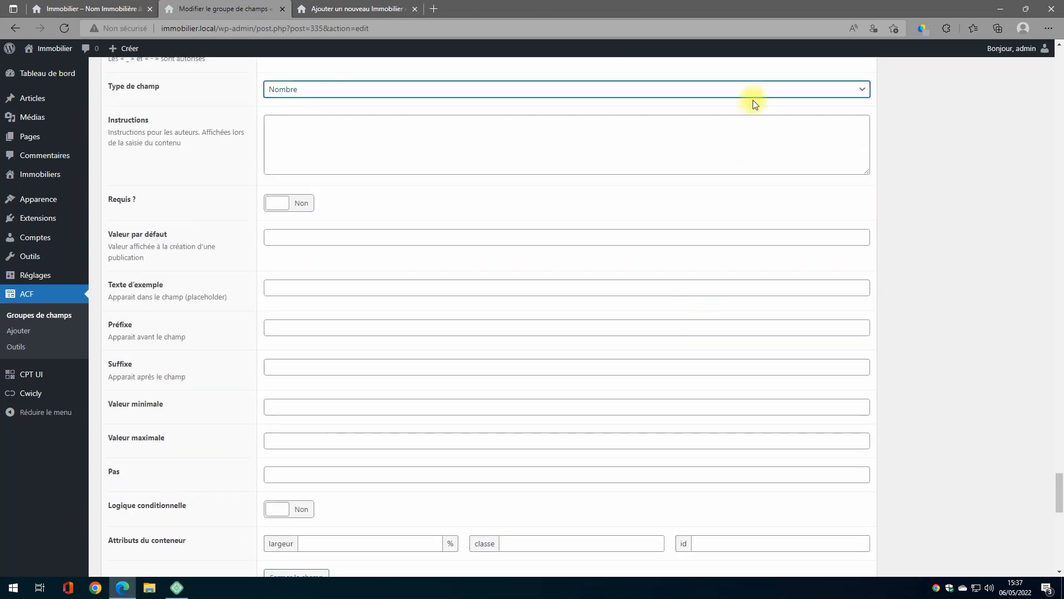
left_click(272, 360)
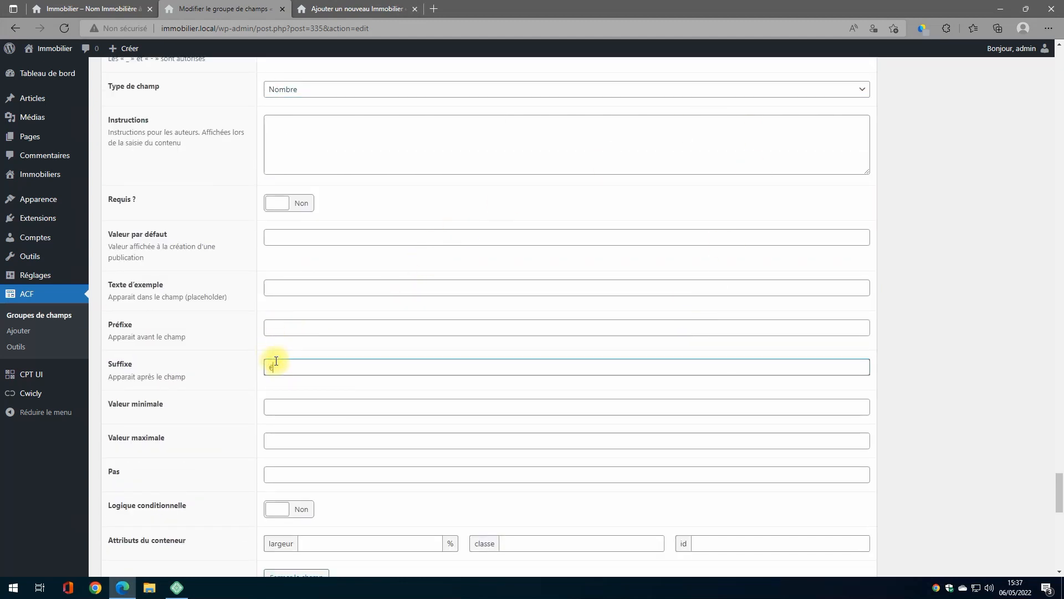
type("€")
scroll(354, 344, "down", 1)
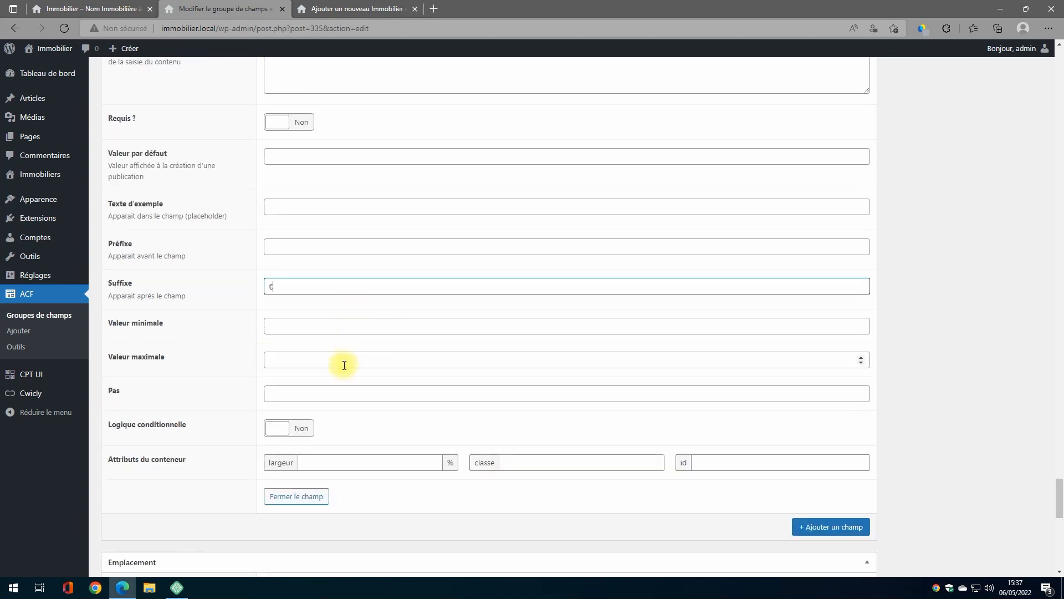
left_click(340, 459)
type("50")
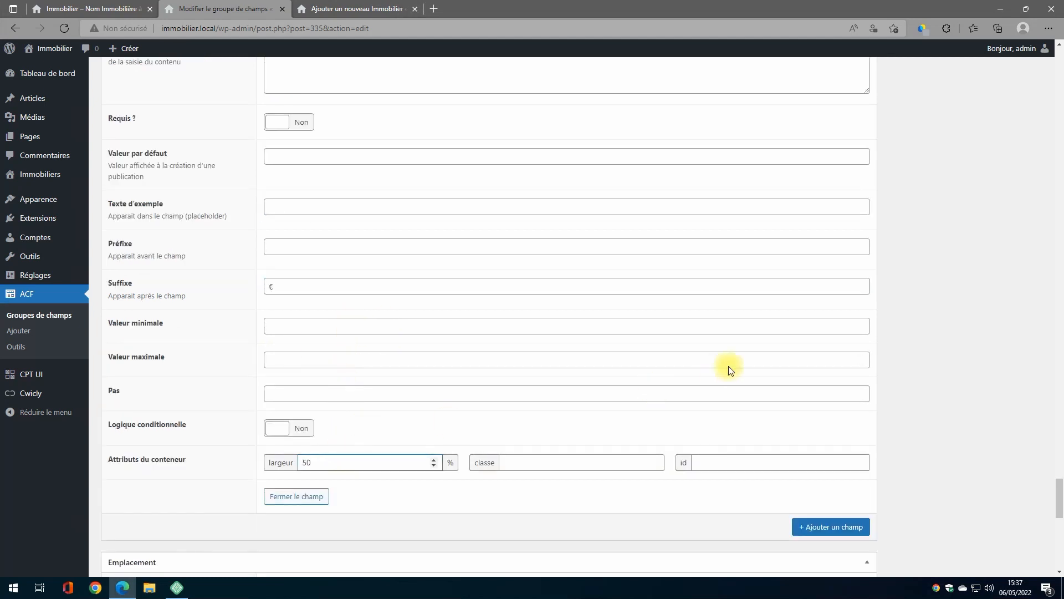
Add a field titled "Taxe foncière" of type Nombre below "Charges annuelles"
scroll(836, 452, "down", 2)
left_click(840, 369)
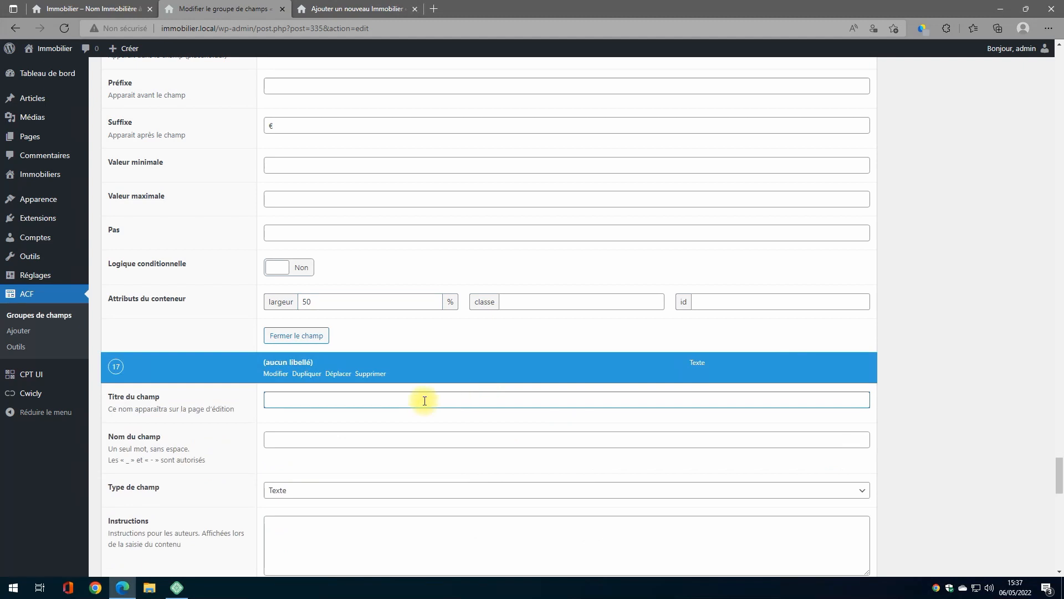
type("Taxe")
key("Tab")
key("Tab")
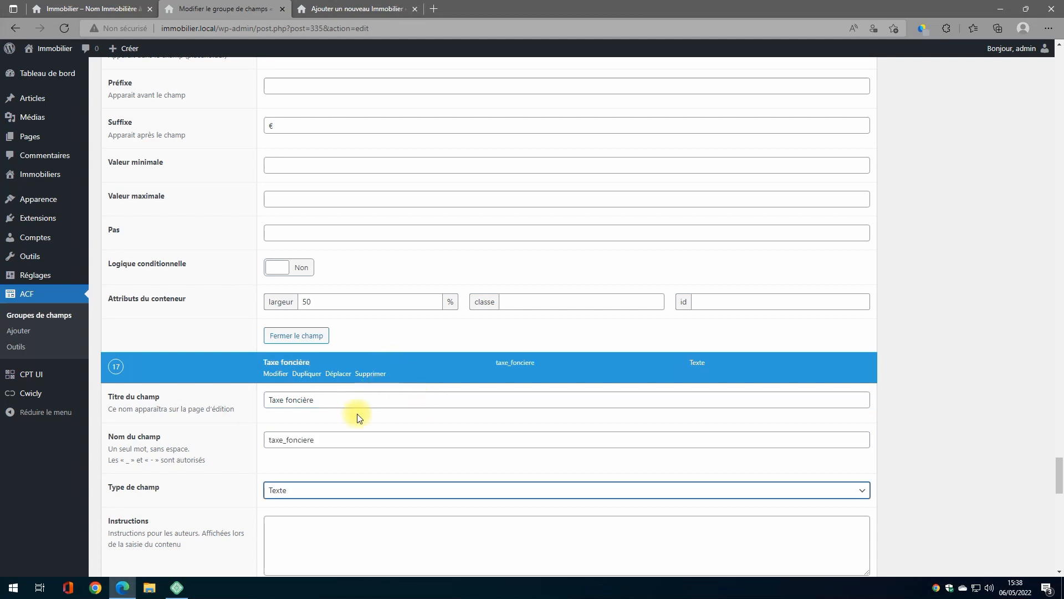
key("n")
Give the "Taxe foncière" field the suffix "€" and a container width of 50%
scroll(363, 410, "down", 4)
scroll(364, 412, "down", 1)
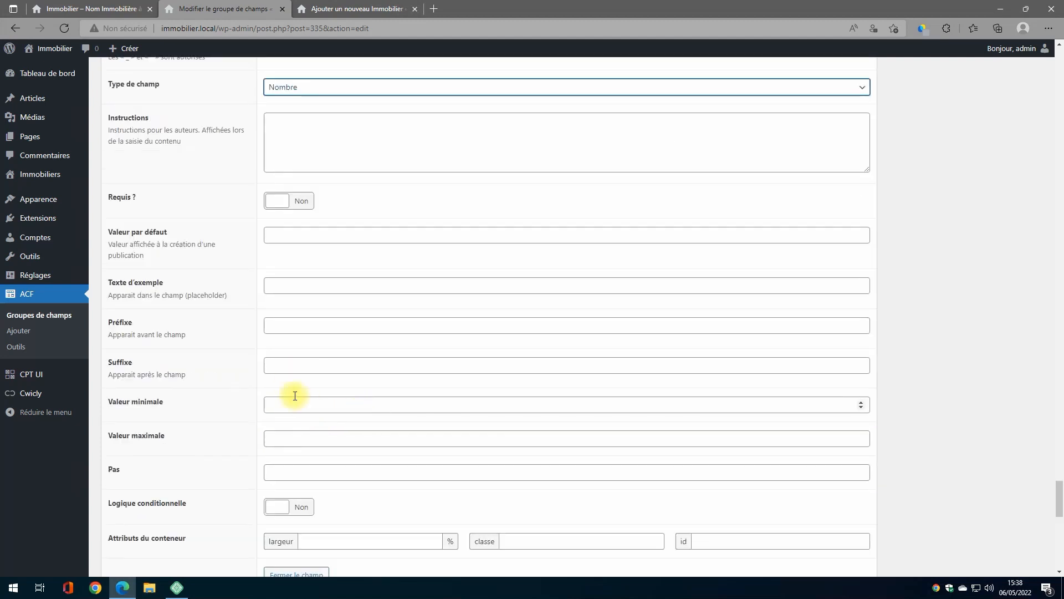
left_click(294, 364)
type("€")
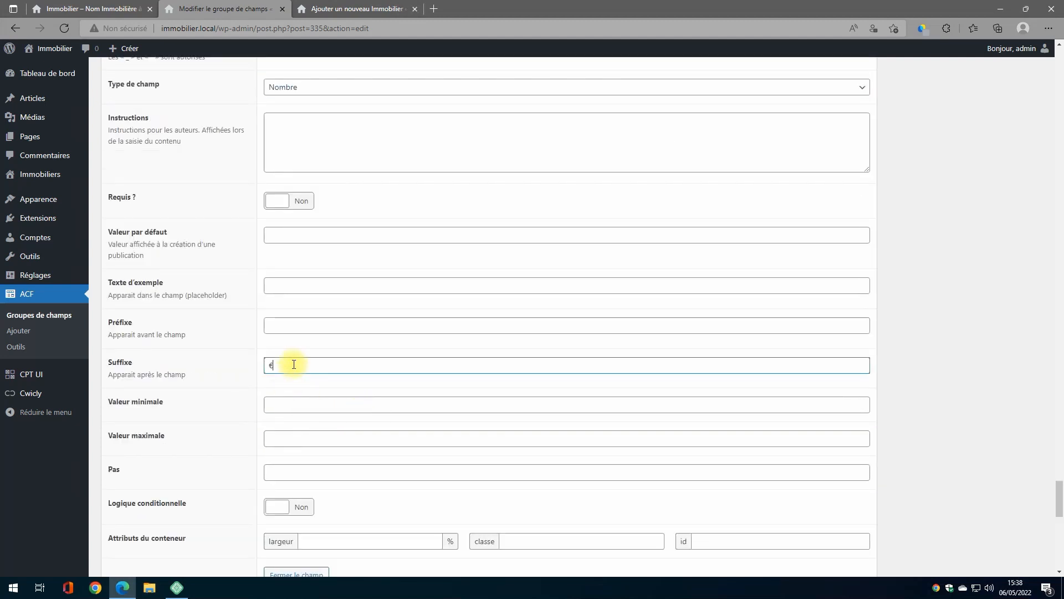
scroll(293, 364, "down", 1)
left_click(356, 458)
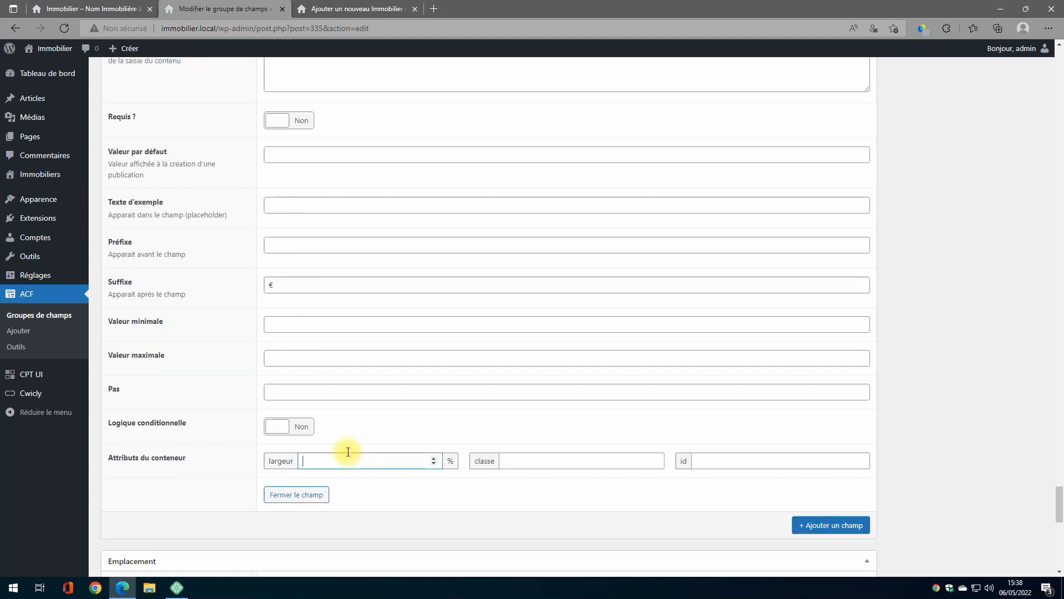
type("50")
Save the changes to the Immobilier field group
scroll(906, 440, "down", 10)
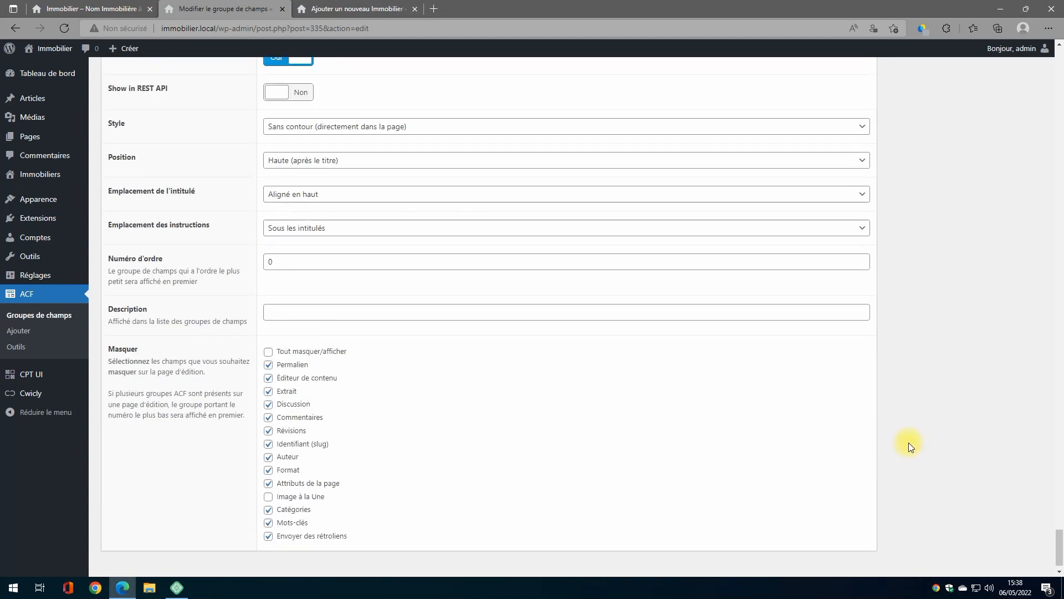
scroll(935, 440, "up", 15)
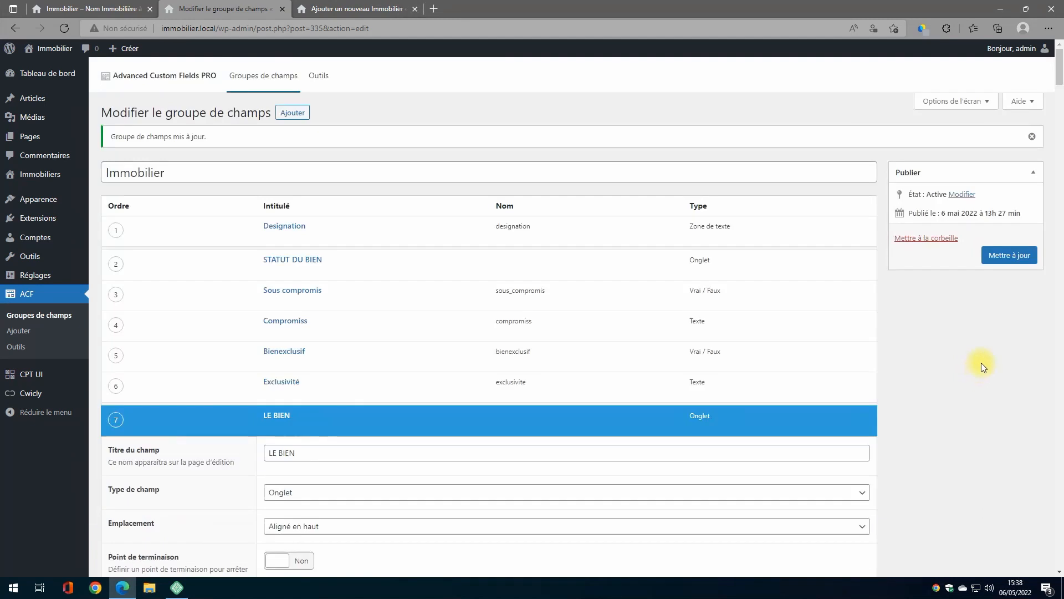
left_click(1004, 265)
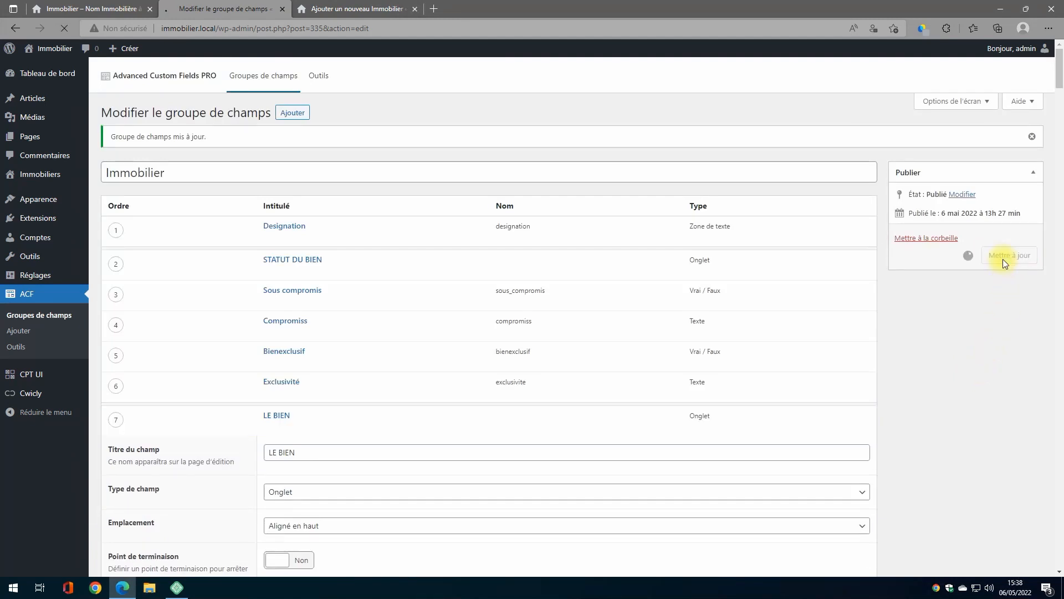
Reload the new Immobilier entry page, discarding unsaved changes, and check the field layout under LE BIEN
left_click(343, 9)
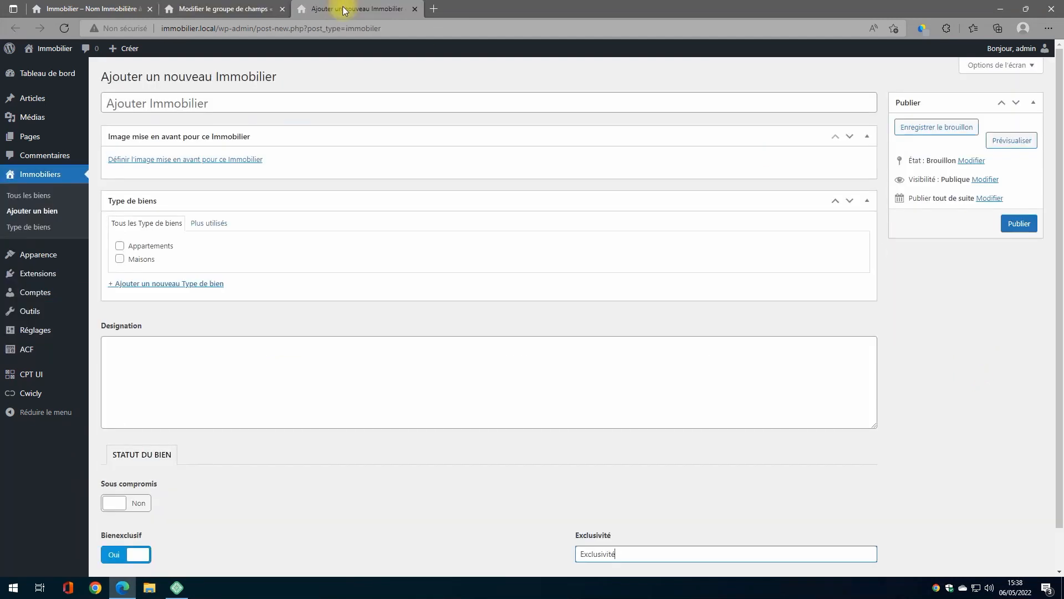
left_click(64, 27)
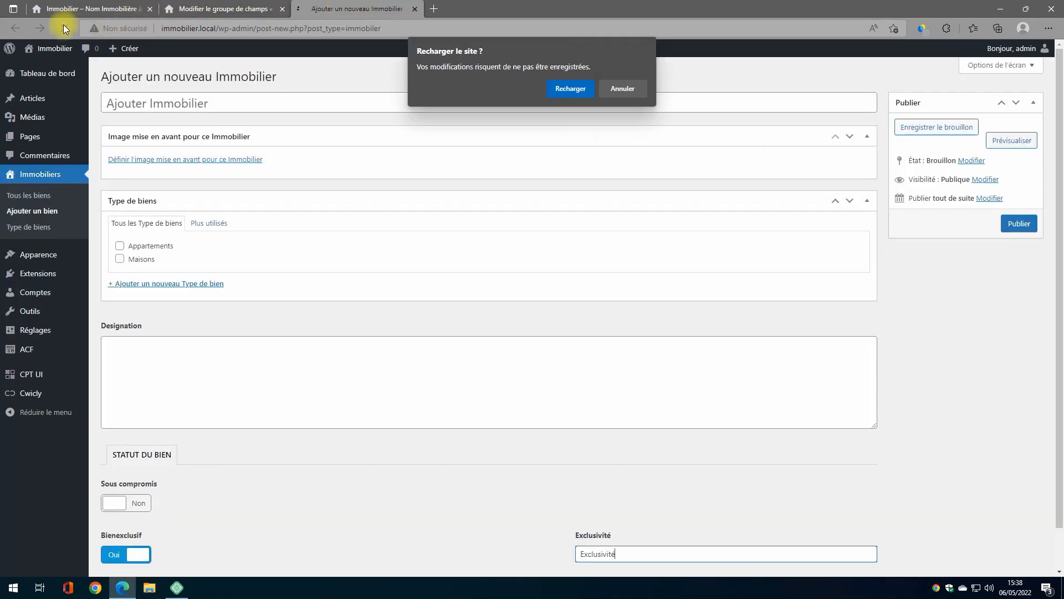
left_click(559, 88)
scroll(442, 141, "down", 1)
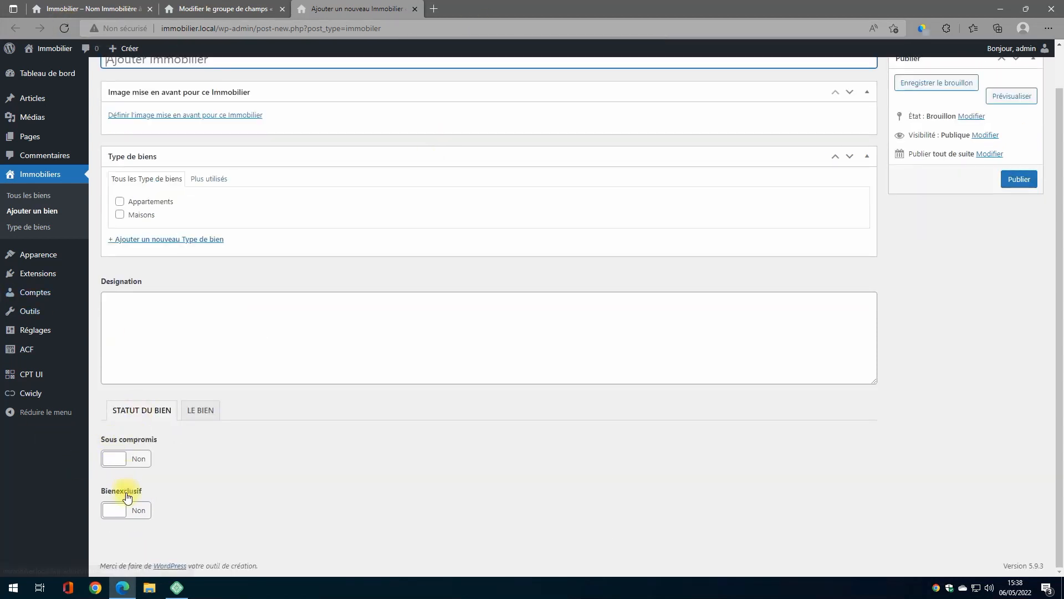
left_click(193, 413)
scroll(326, 378, "down", 1)
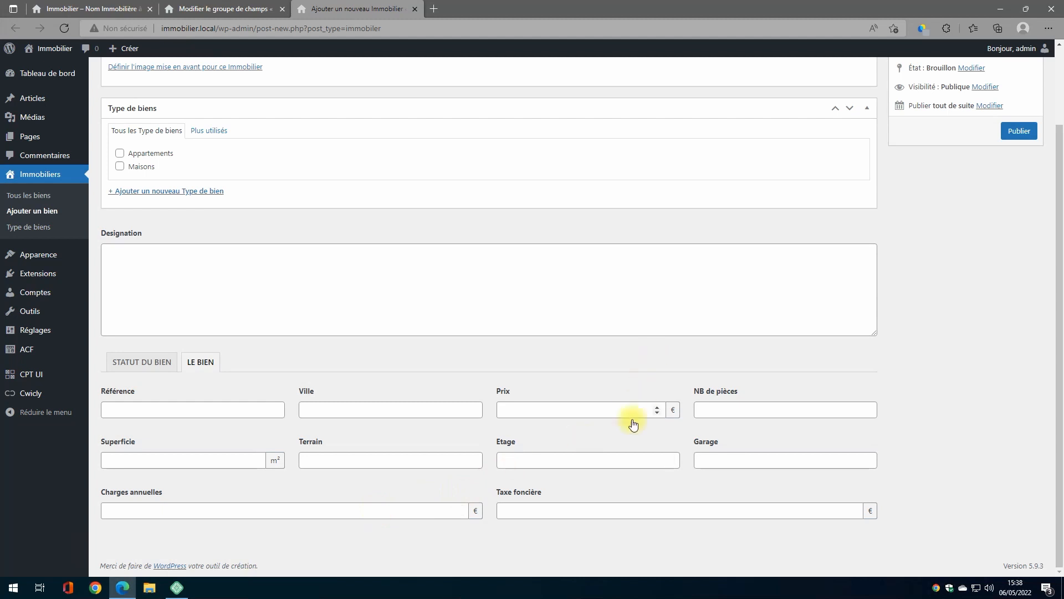
scroll(607, 428, "up", 2)
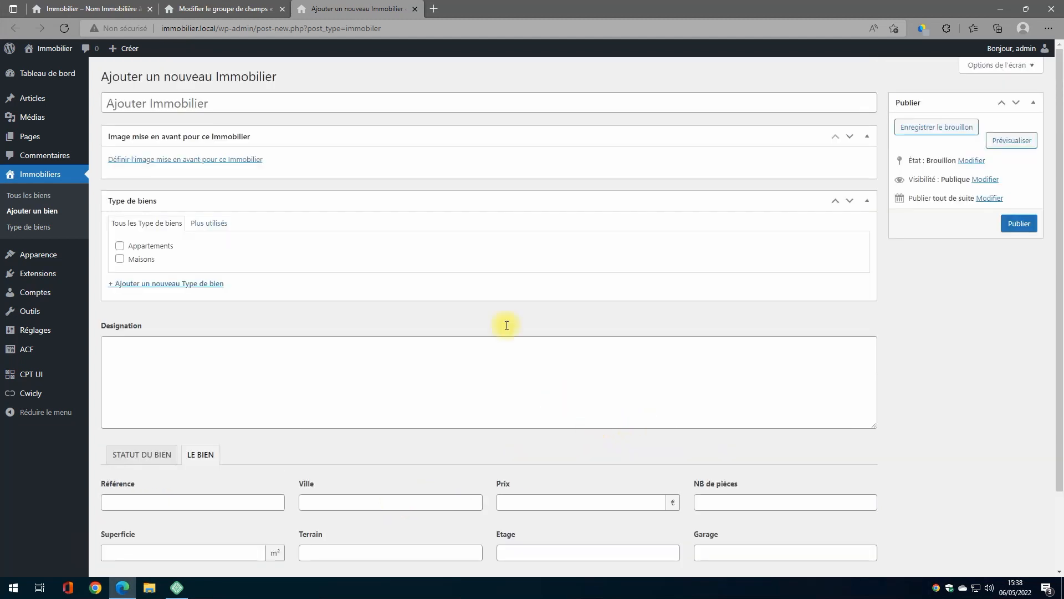
In the Immobilier field group, add a field titled "COMPLEMENTS" of type Onglet below "Taxe foncière"
left_click(226, 8)
scroll(397, 256, "down", 5)
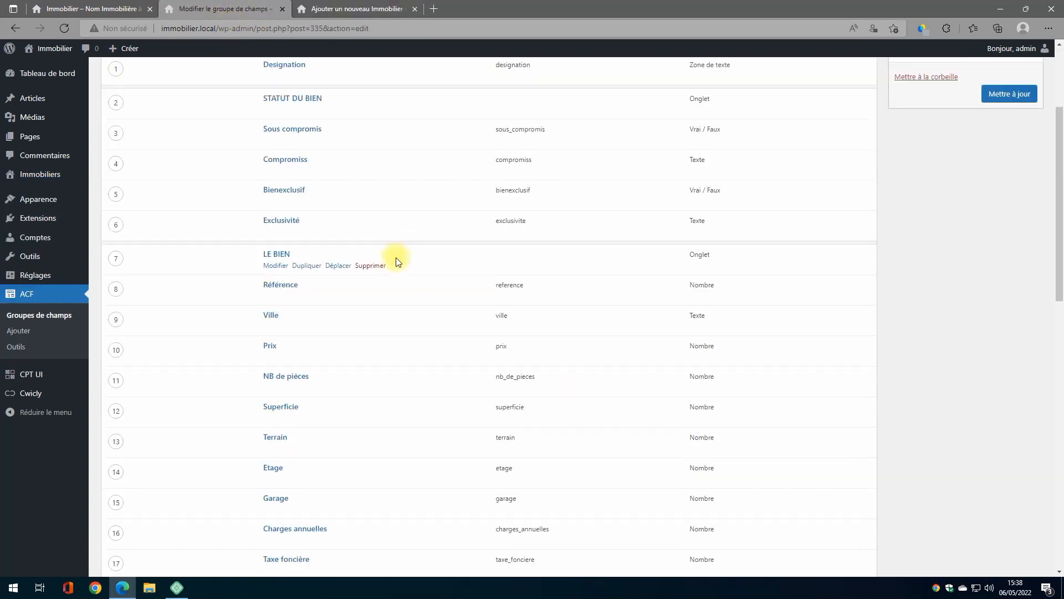
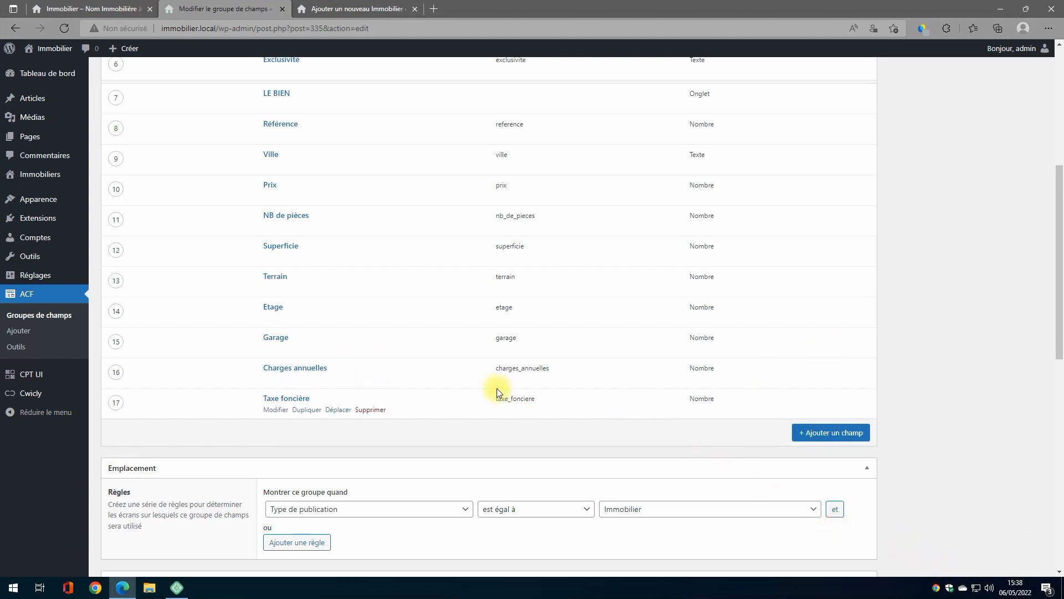
scroll(501, 384, "down", 2)
scroll(501, 381, "down", 2)
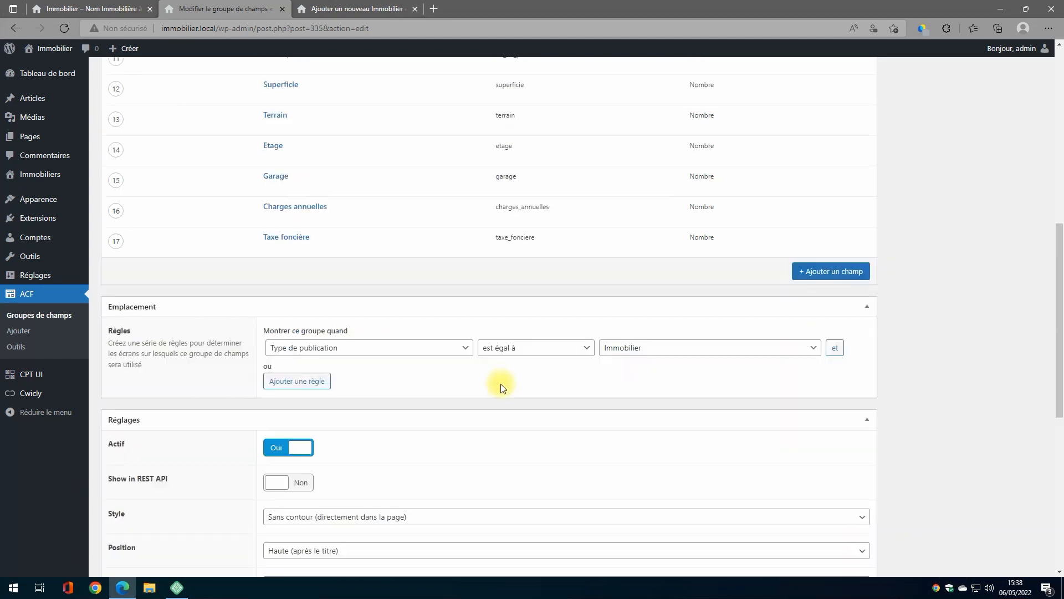
left_click(847, 274)
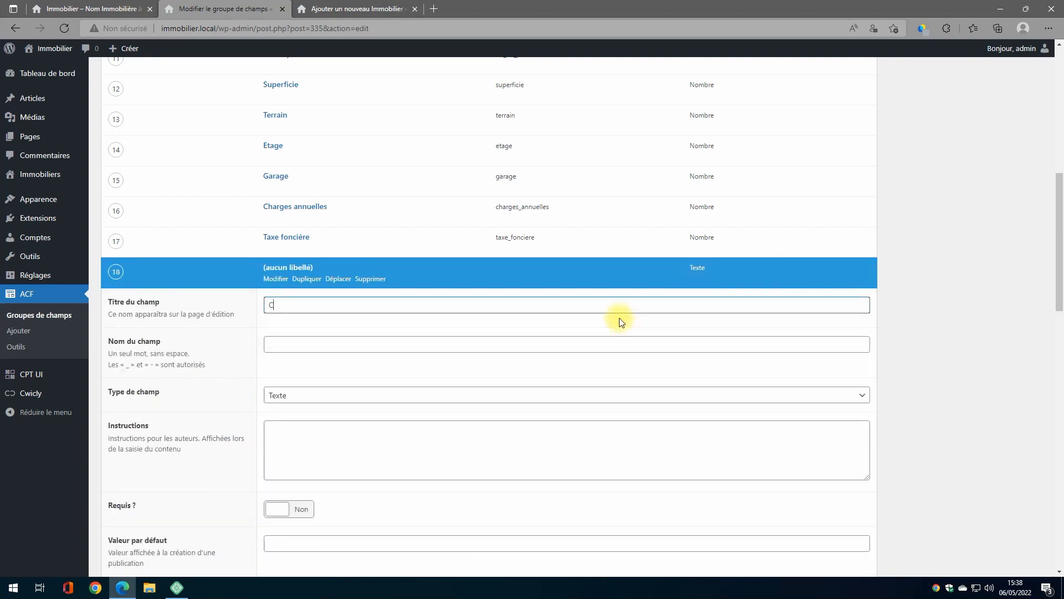
type("COMPLEMENTS")
key("Tab")
key("Tab")
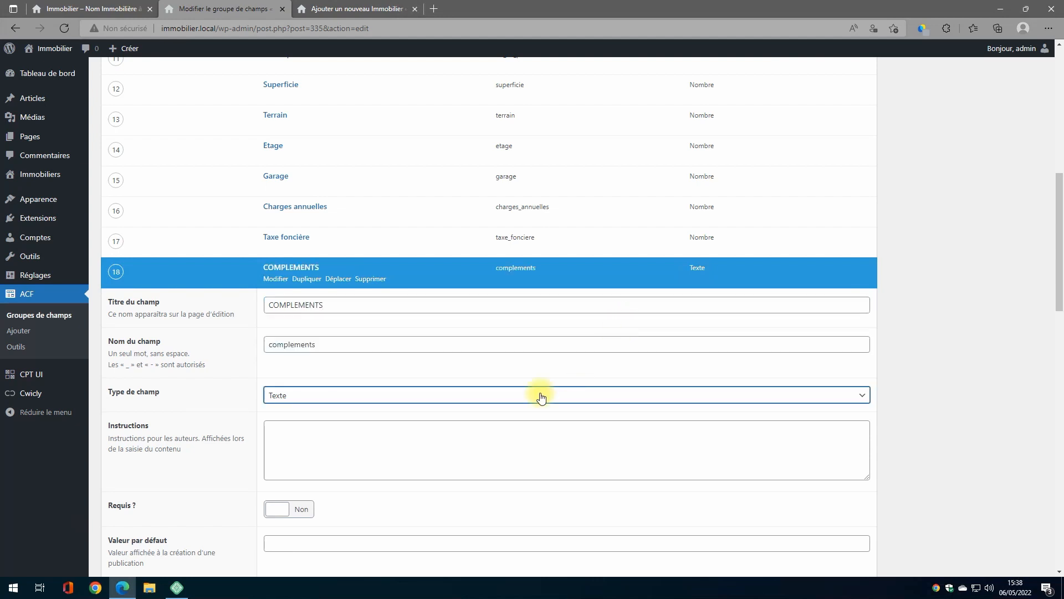
key("o")
key("o")
key("o")
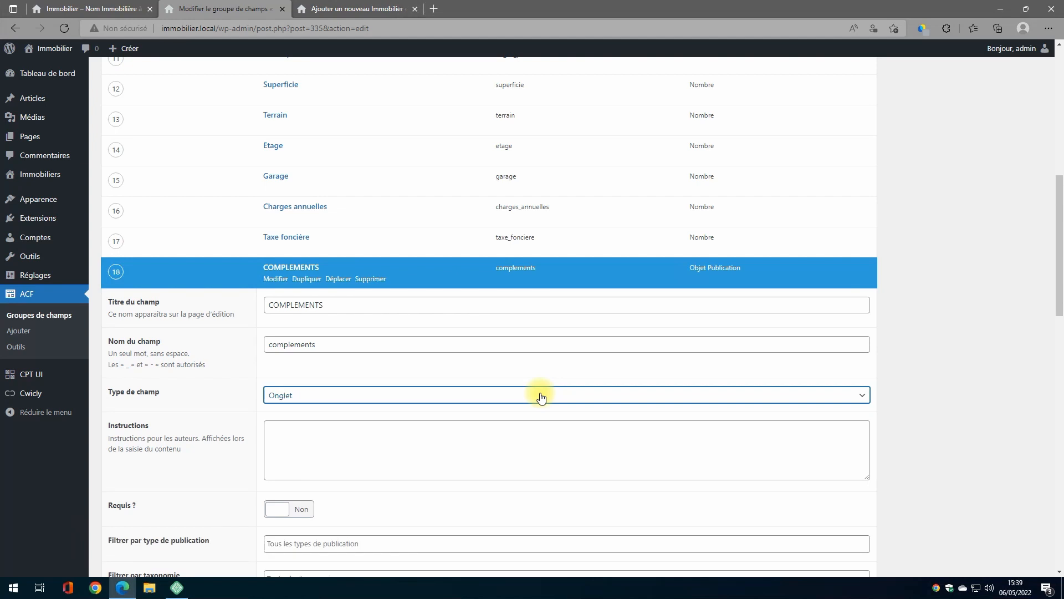
Add a field titled "Caractéristique" of type Zone de texte below the COMPLEMENTS tab
scroll(540, 392, "down", 4)
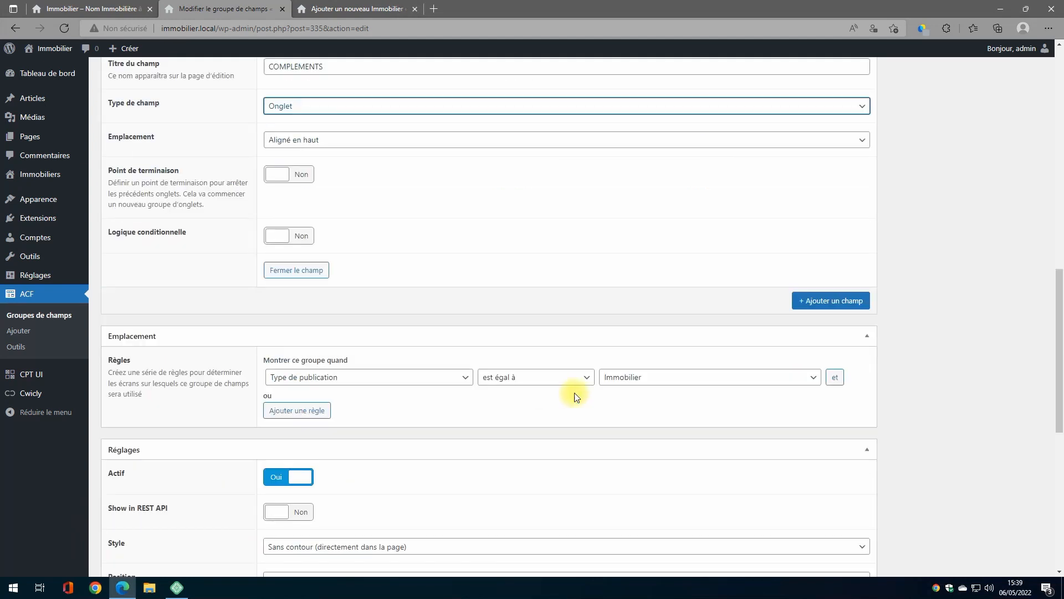
left_click(830, 305)
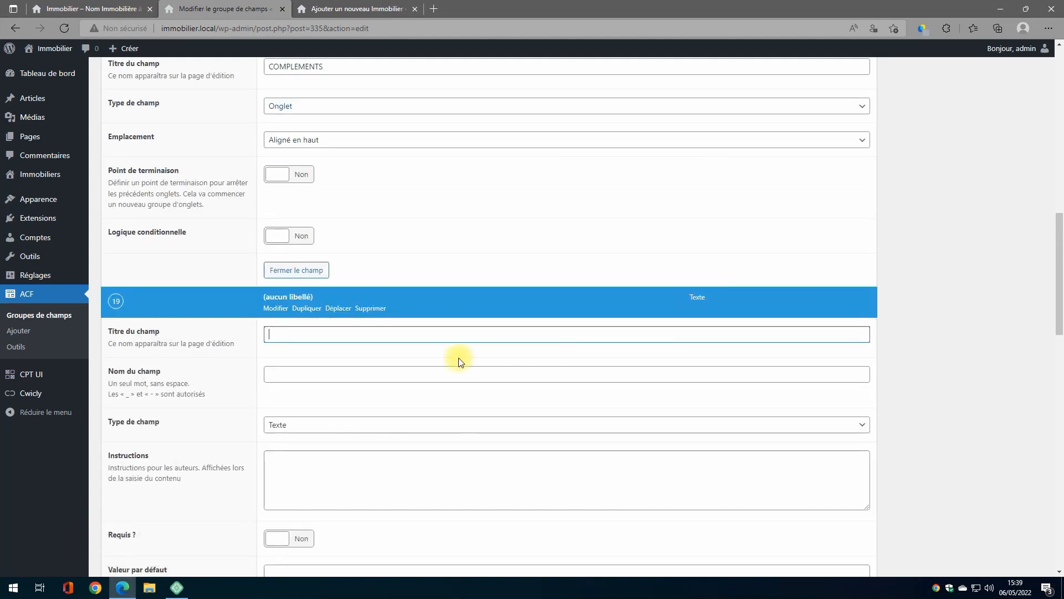
type("Caractérist")
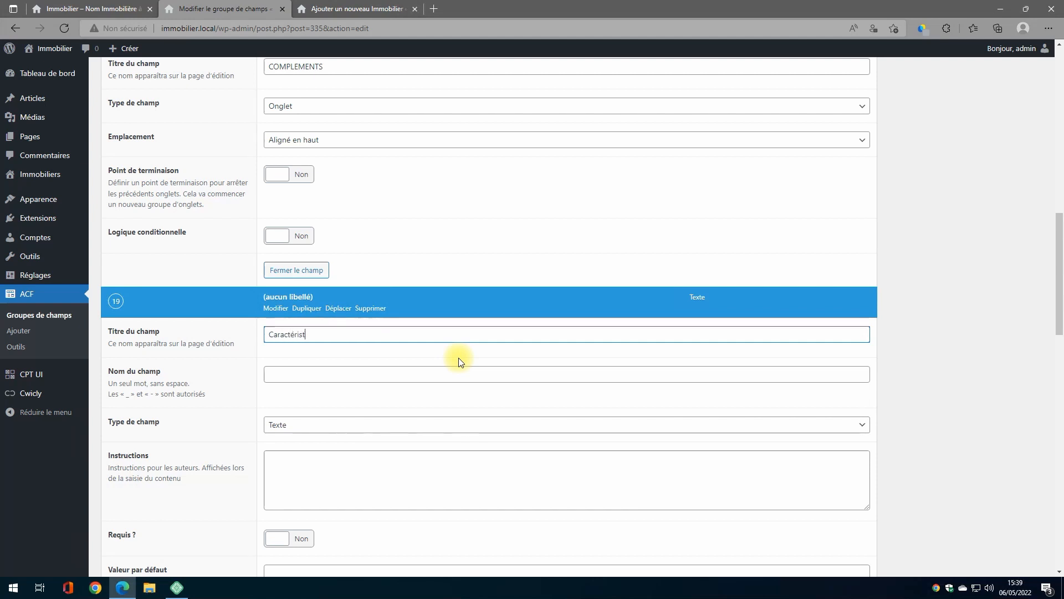
type("ique")
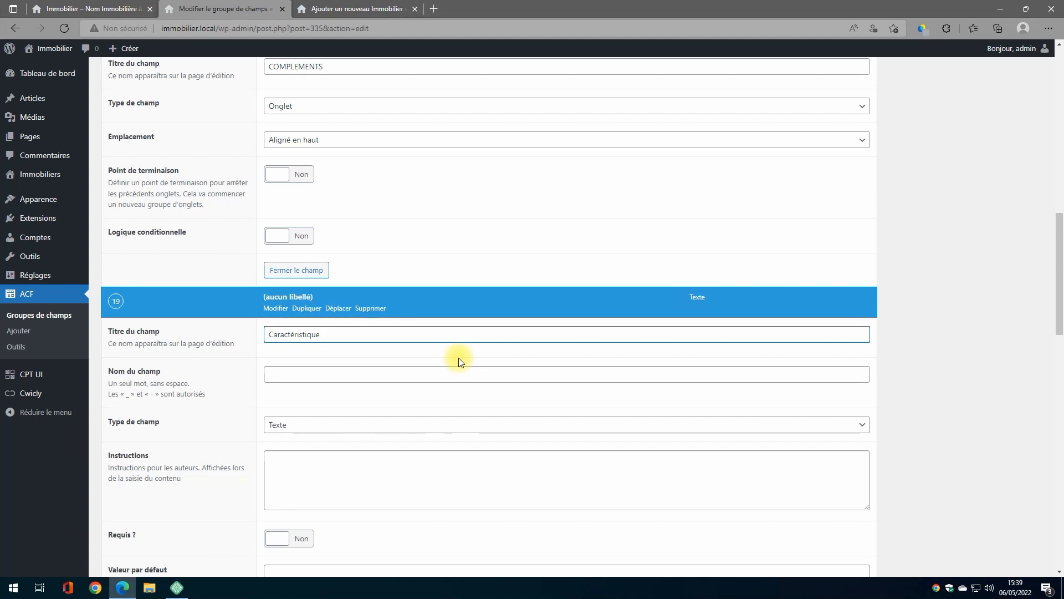
key("Tab")
key("Tab")
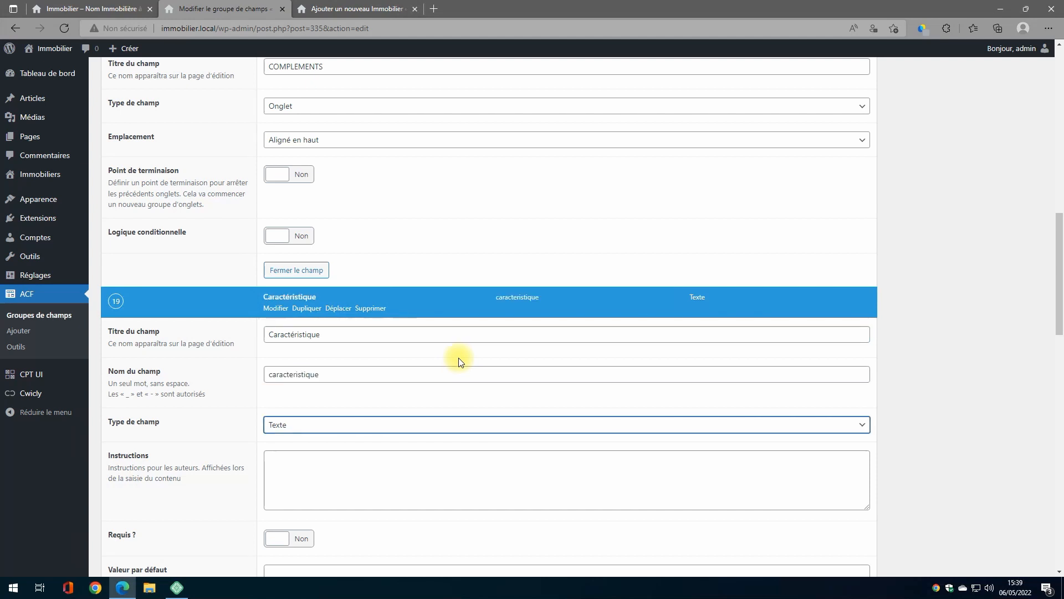
key("Down")
Give the "Caractéristique" field a container width of 50% and set its new lines to "Ajouter <br> automatiquement"
scroll(465, 363, "down", 6)
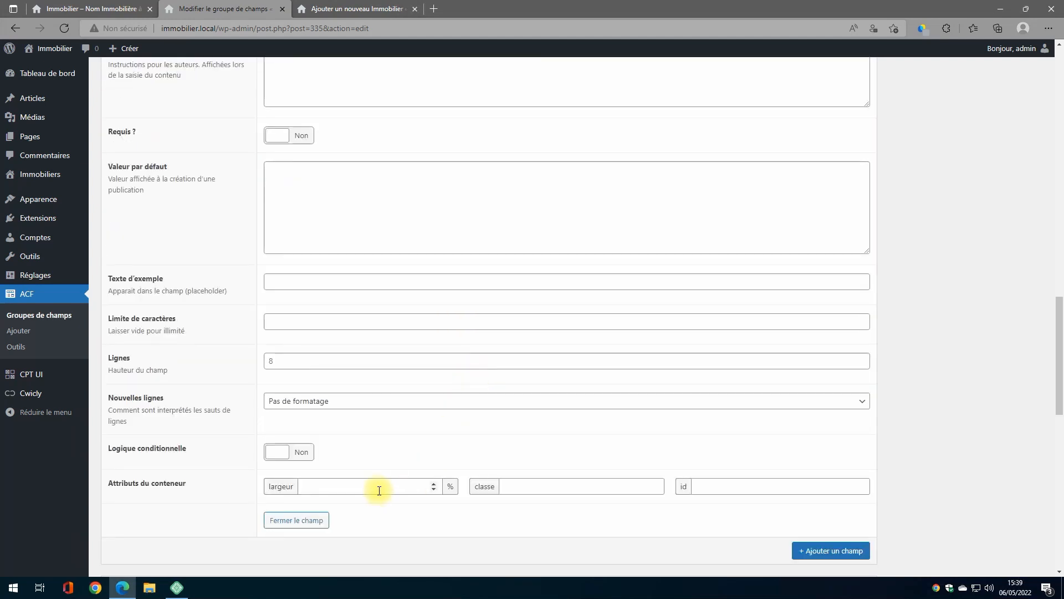
left_click(380, 487)
type("50")
left_click(403, 401)
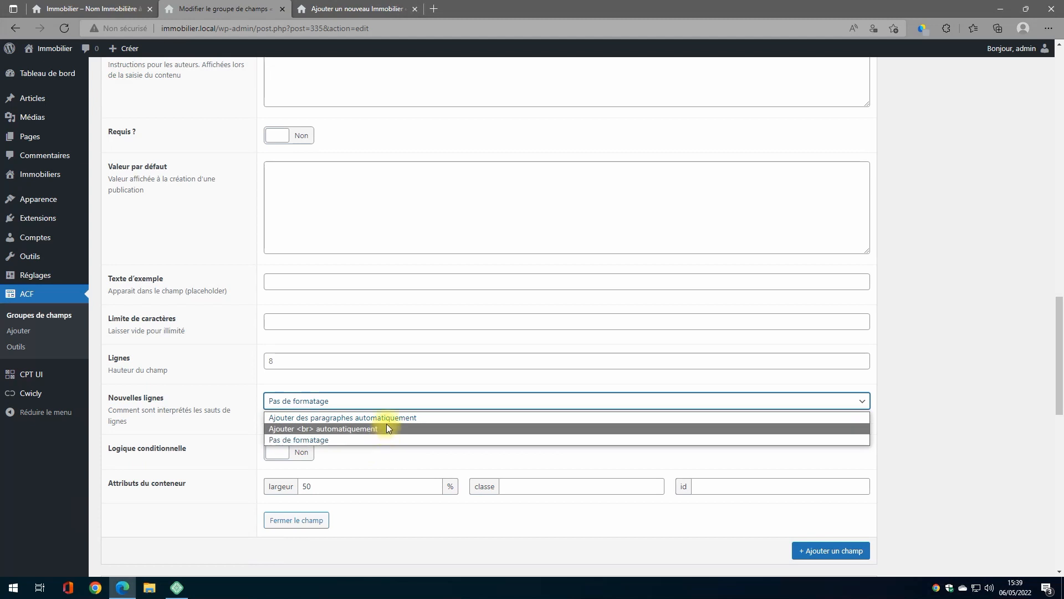
left_click(355, 429)
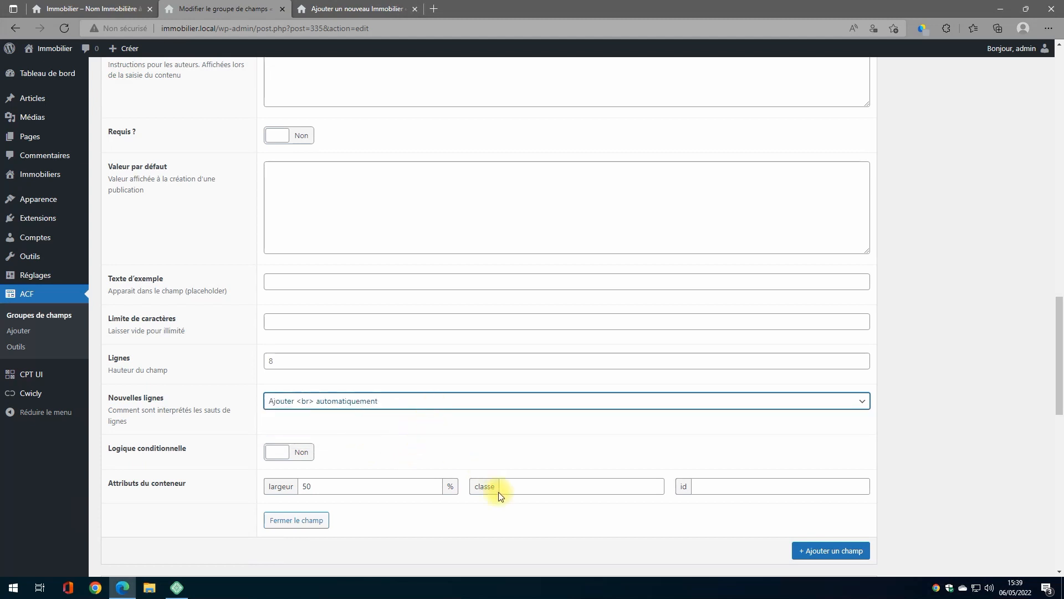
Add a field titled "EQUIPEMENTS" of type Zone de texte below "Caractéristique"
scroll(712, 502, "down", 3)
left_click(819, 392)
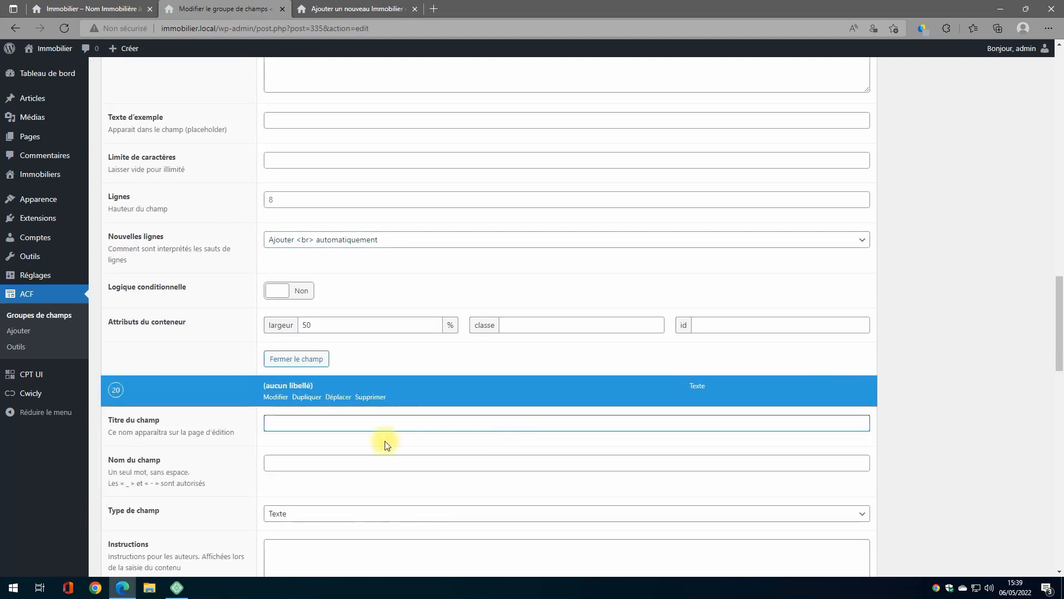
type("EQ")
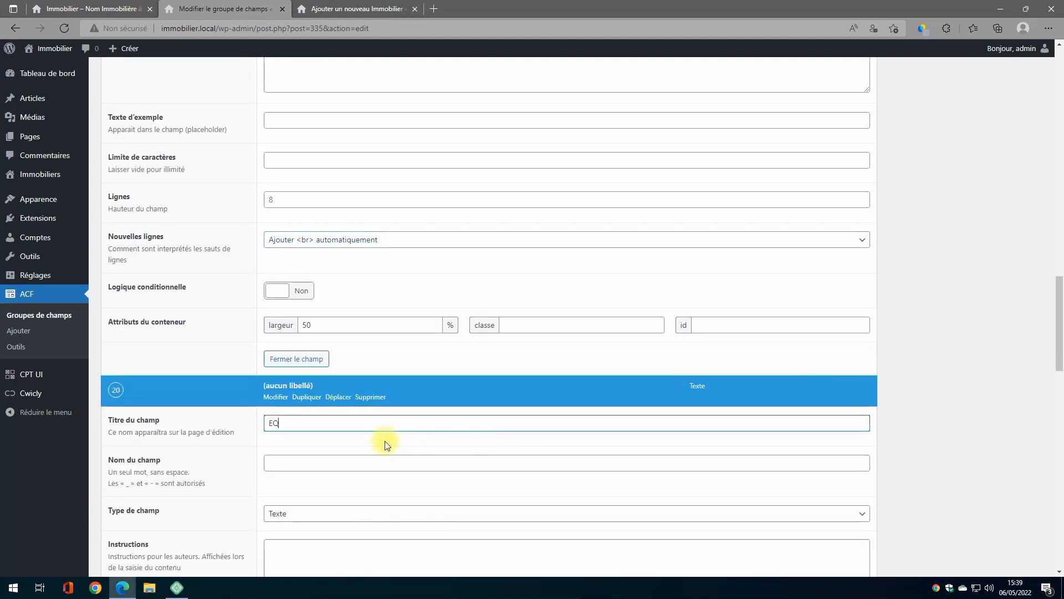
type("UIPEMENTS")
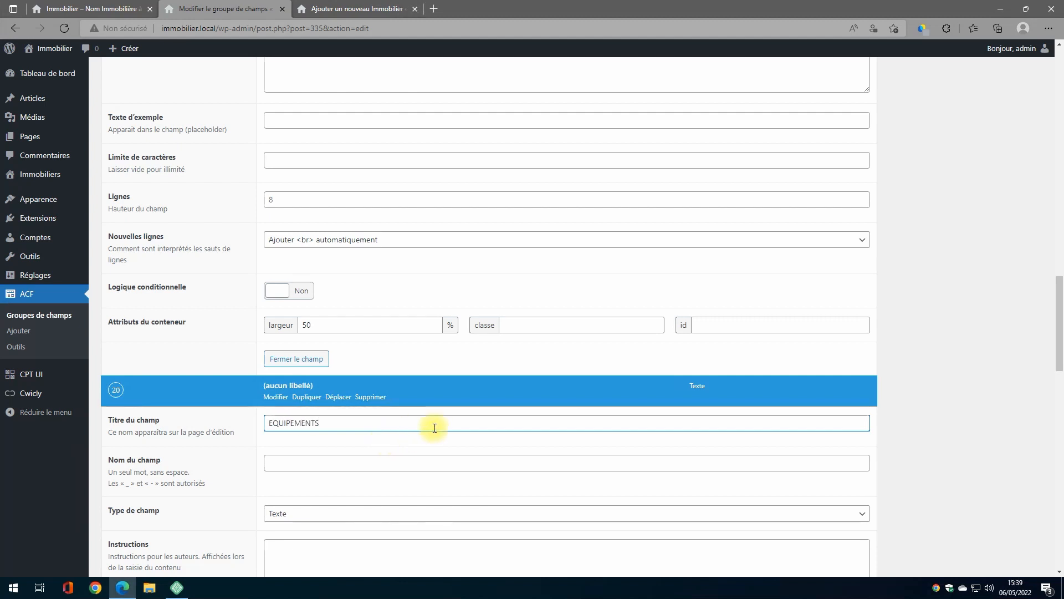
key("Tab")
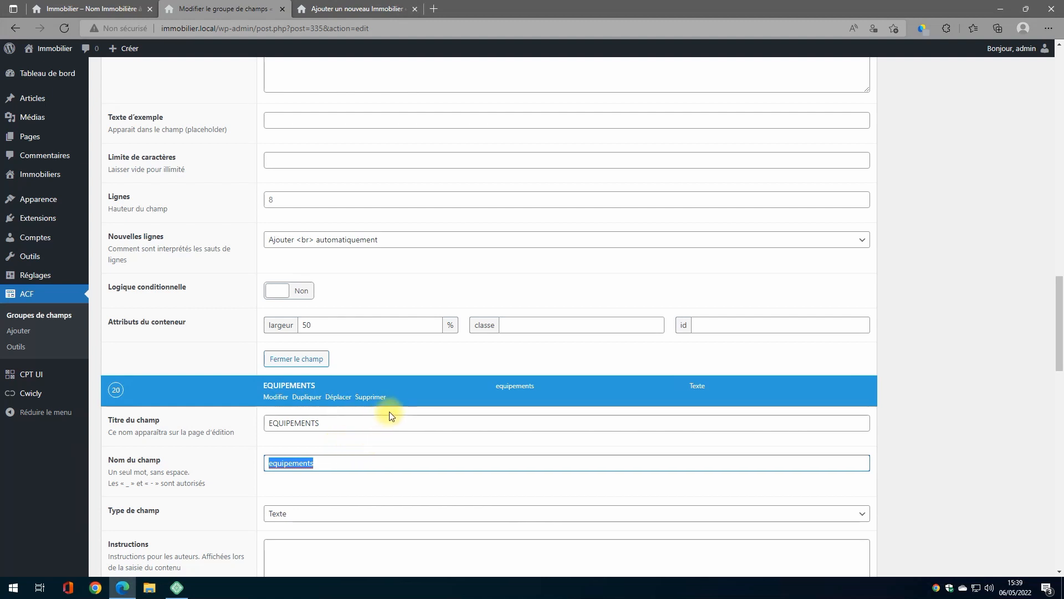
scroll(408, 408, "down", 7)
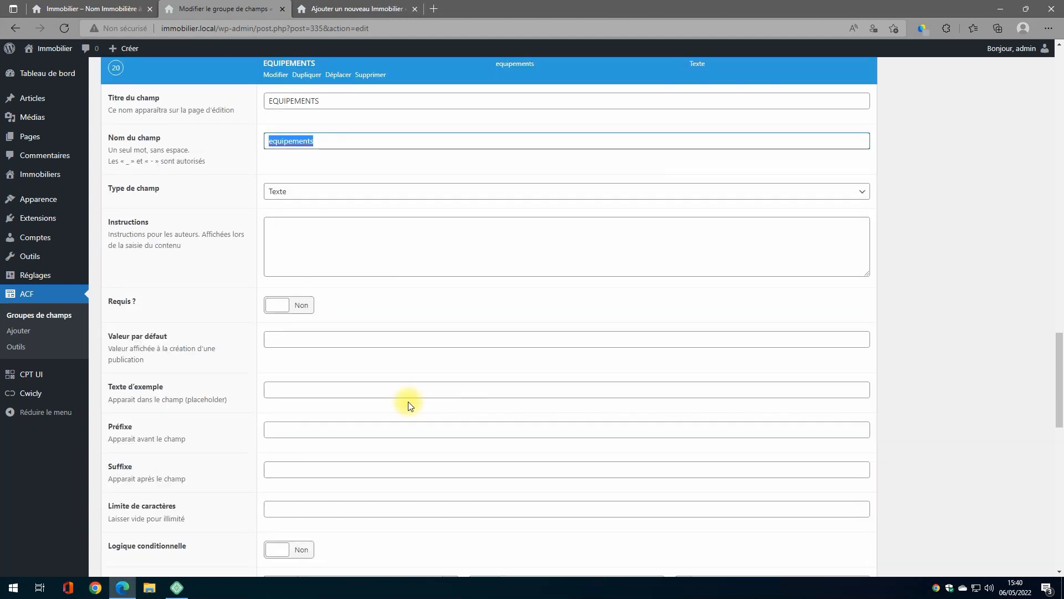
scroll(379, 256, "up", 3)
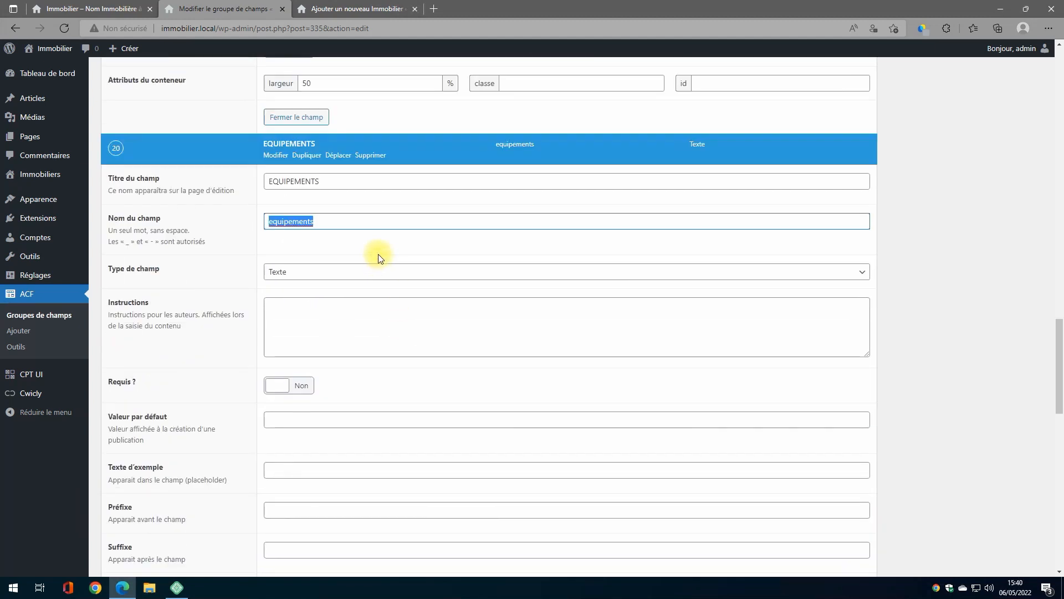
key("Tab")
key("Down")
key("Tab")
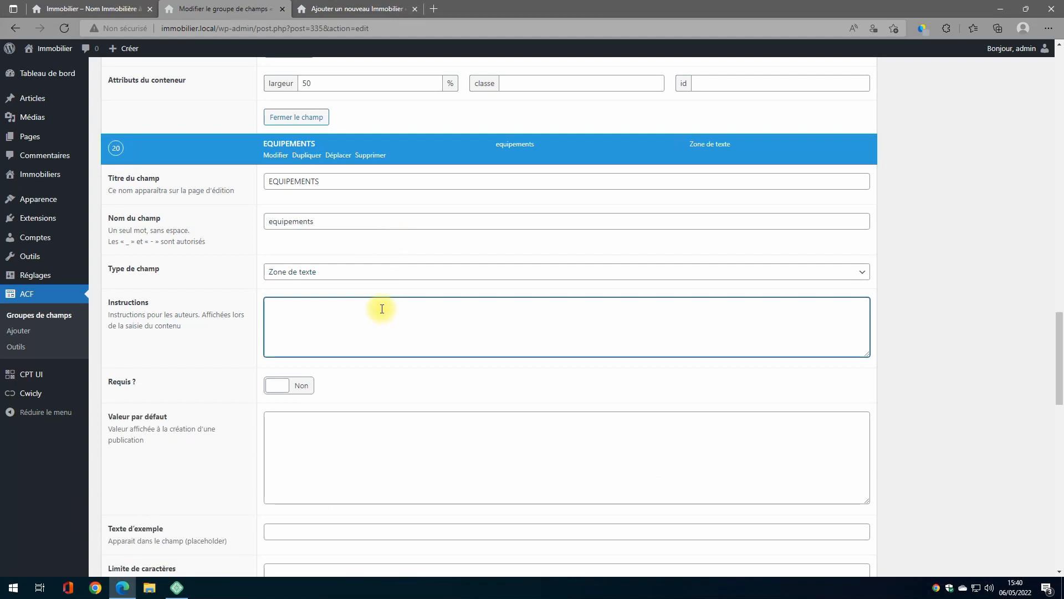
Set the "EQUIPEMENTS" field's container width to 50% and save the Immobilier field group
scroll(381, 309, "down", 7)
left_click(366, 334)
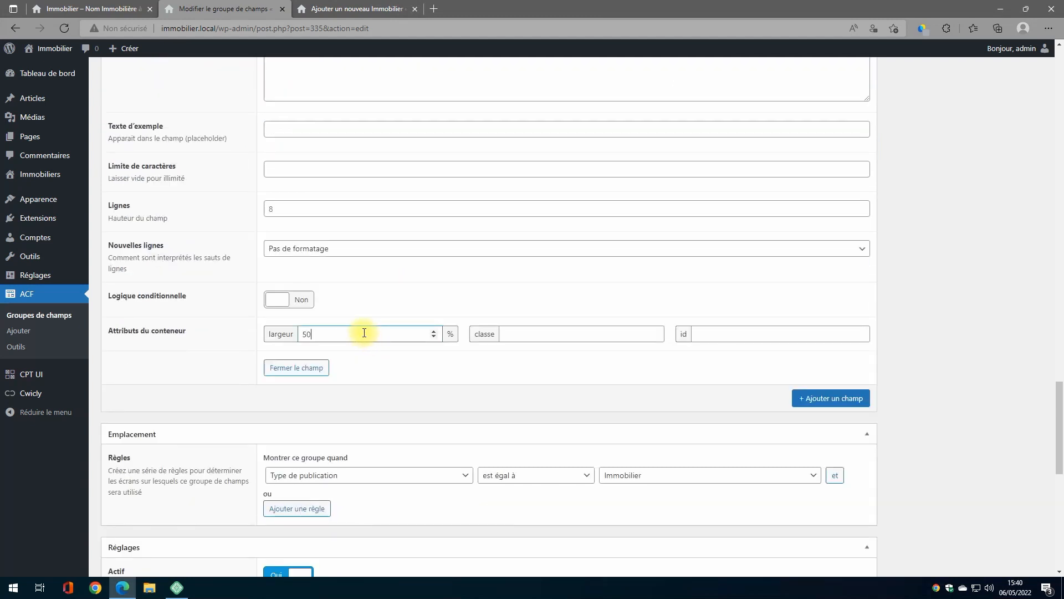
scroll(949, 247, "up", 20)
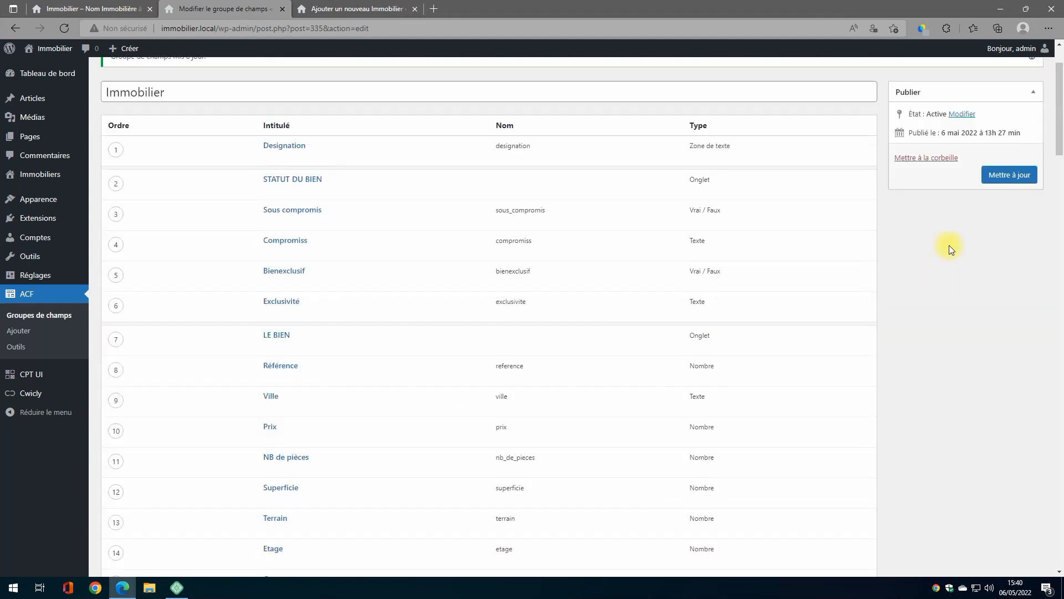
scroll(949, 247, "up", 2)
left_click(996, 257)
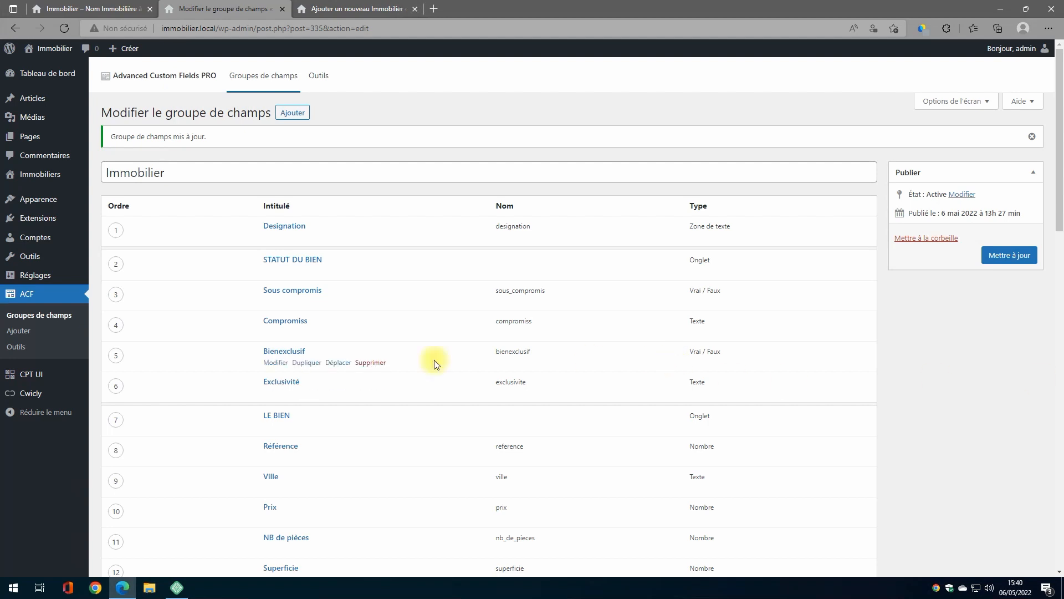
Add a field titled "LES PHOTOS" of type Onglet below "EQUIPEMENTS"
scroll(399, 284, "down", 4)
scroll(399, 284, "down", 5)
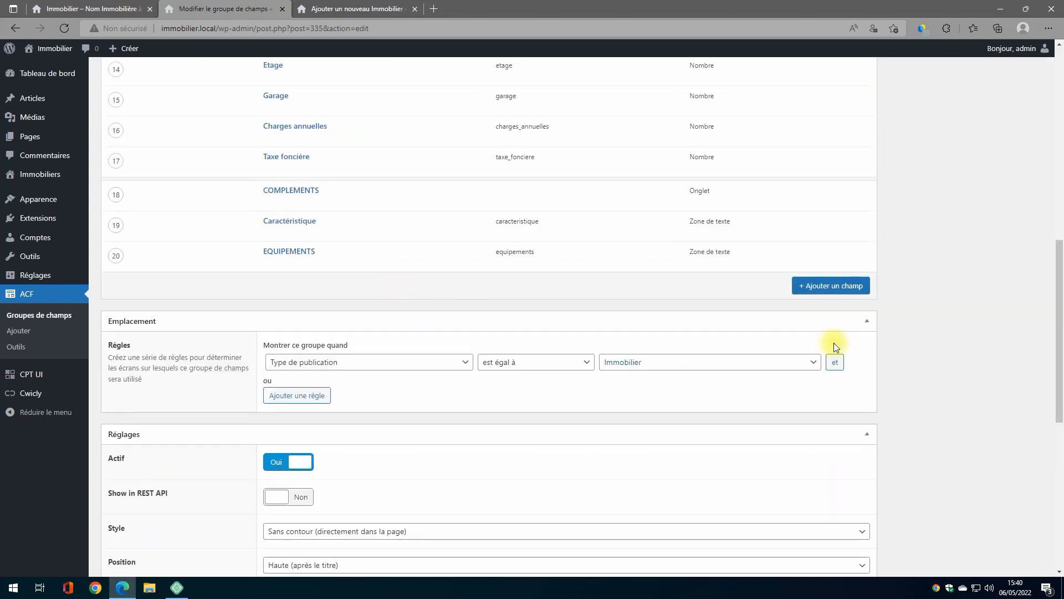
left_click(834, 283)
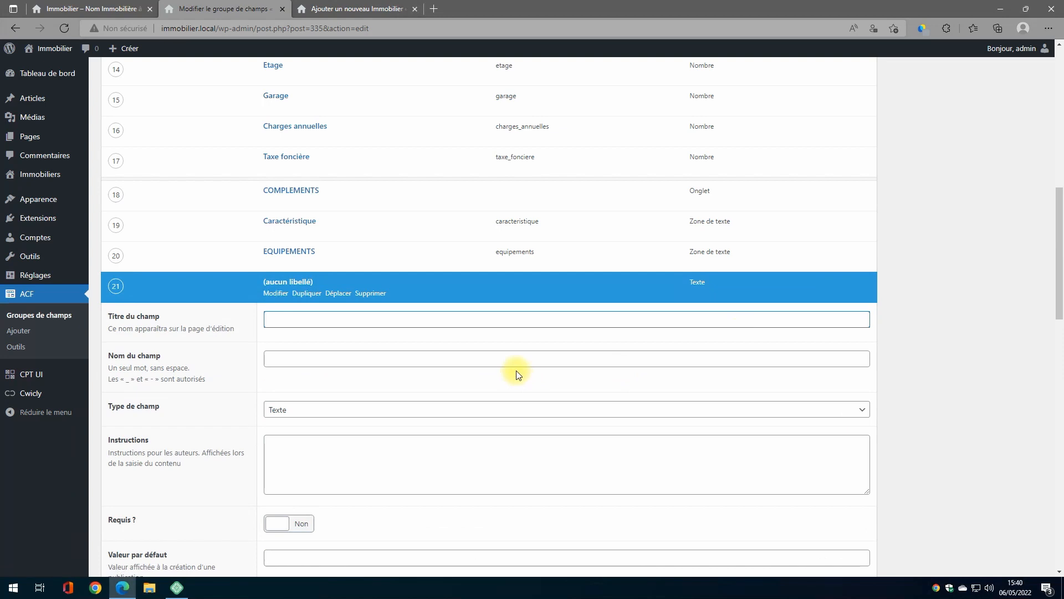
type("LES PHOTOS")
key("Tab")
key("Tab")
key("o")
key("o")
key("o")
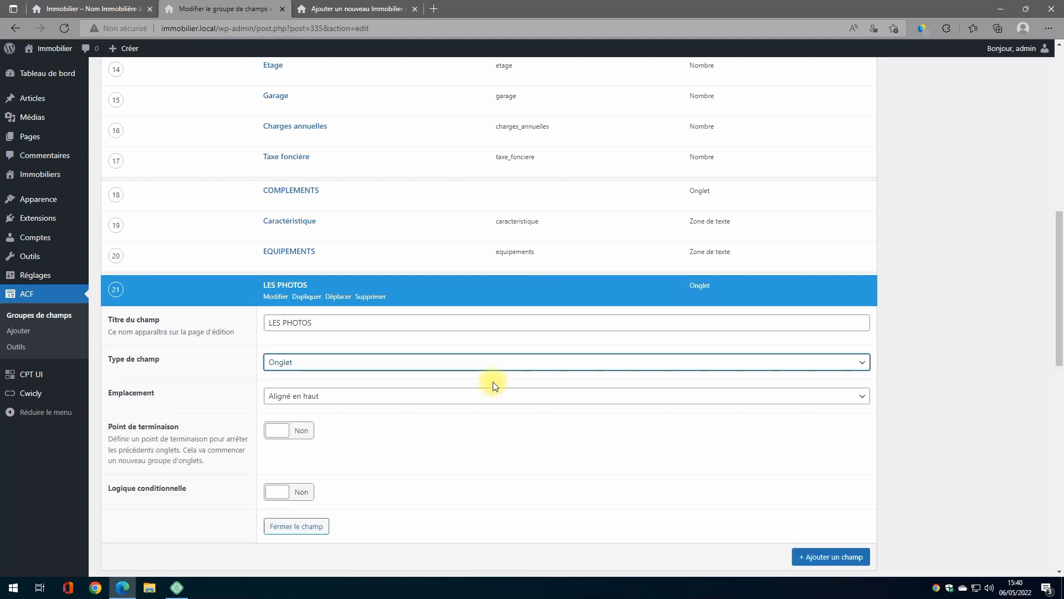
Add a field titled "Galerie photos" of type Galerie below the LES PHOTOS tab
scroll(494, 382, "down", 3)
left_click(837, 395)
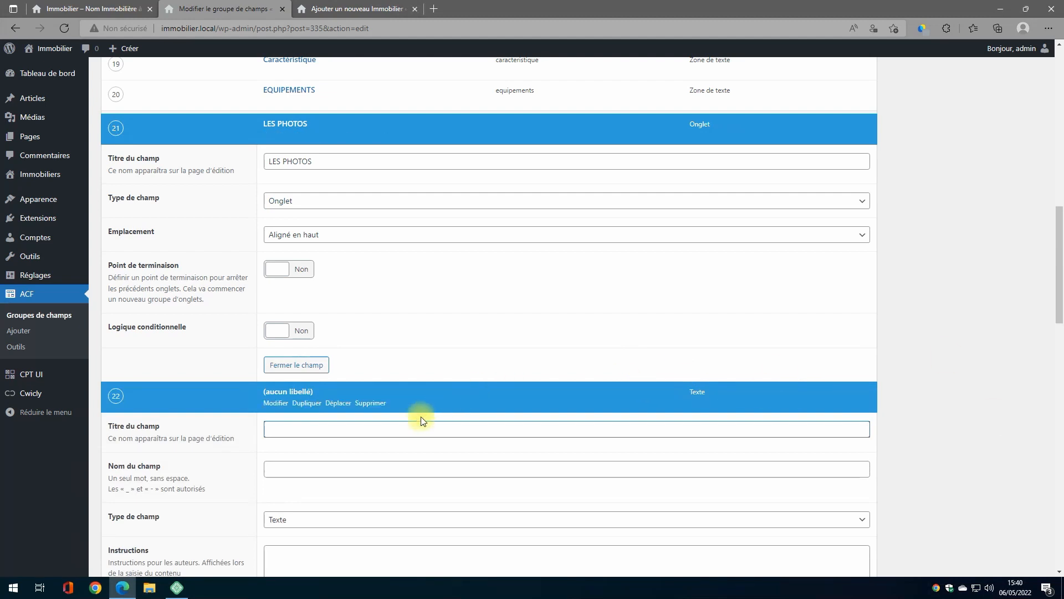
type("G")
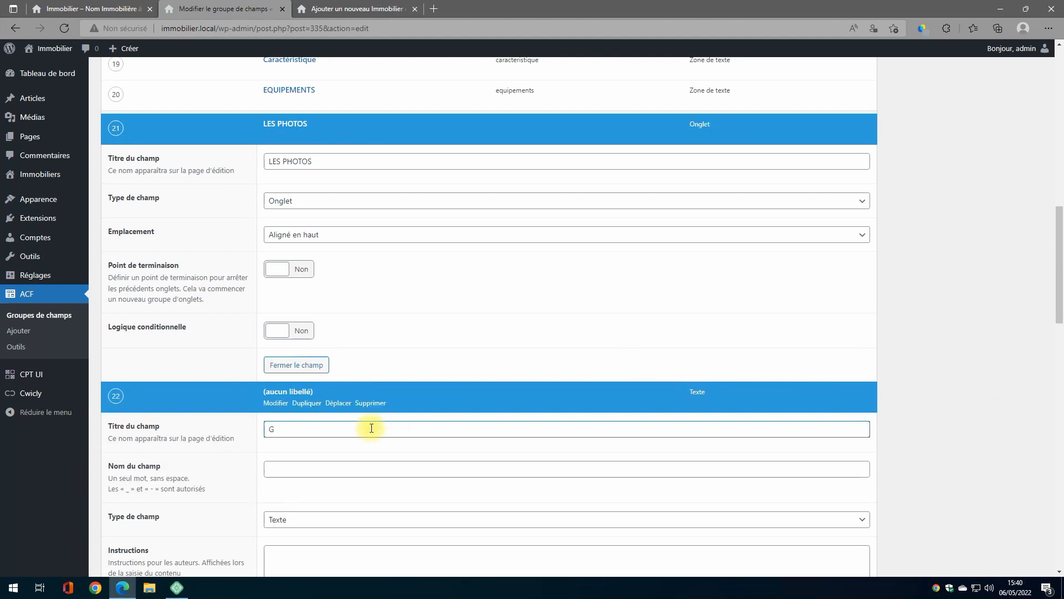
type("photos")
key("Tab")
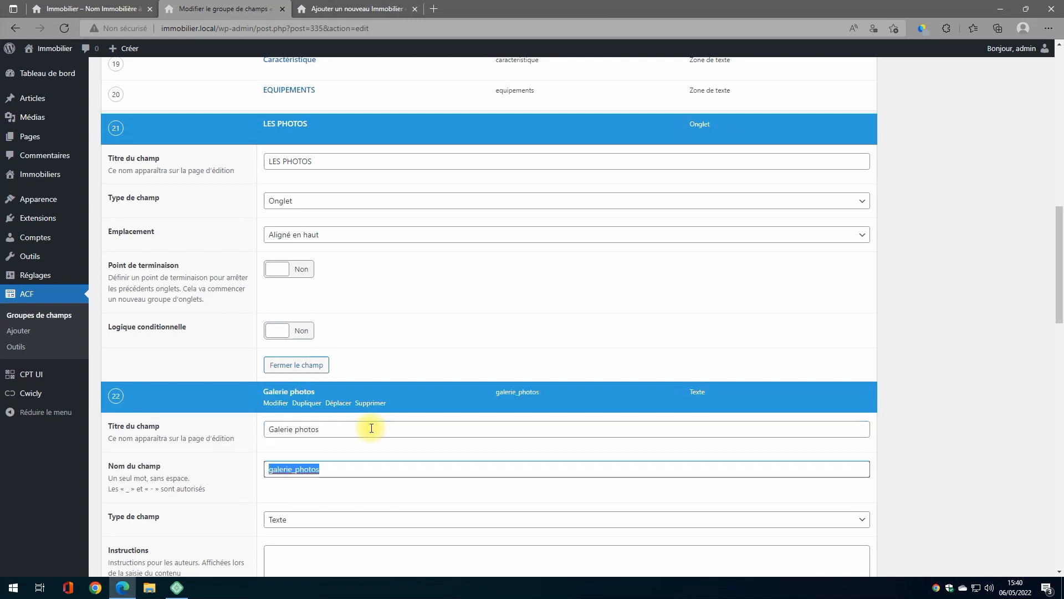
scroll(370, 427, "down", 3)
key("Tab")
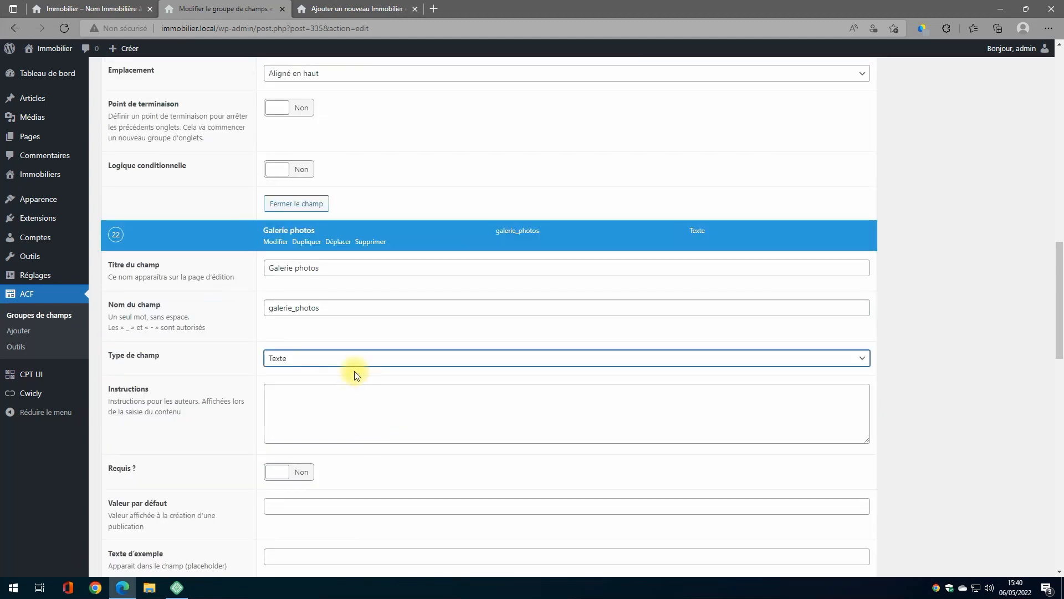
key("g")
left_click(370, 361)
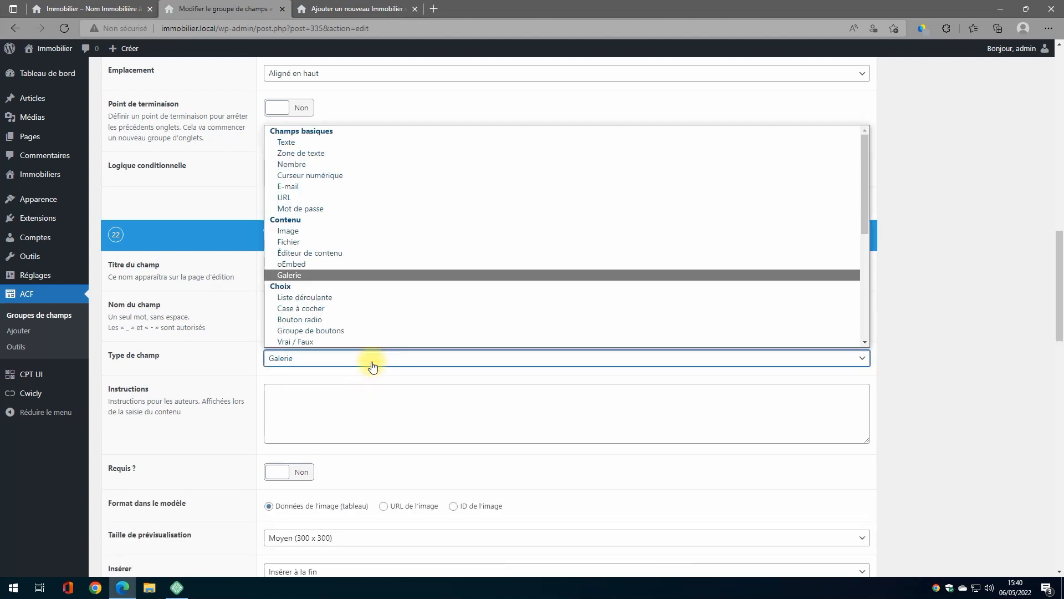
left_click(301, 274)
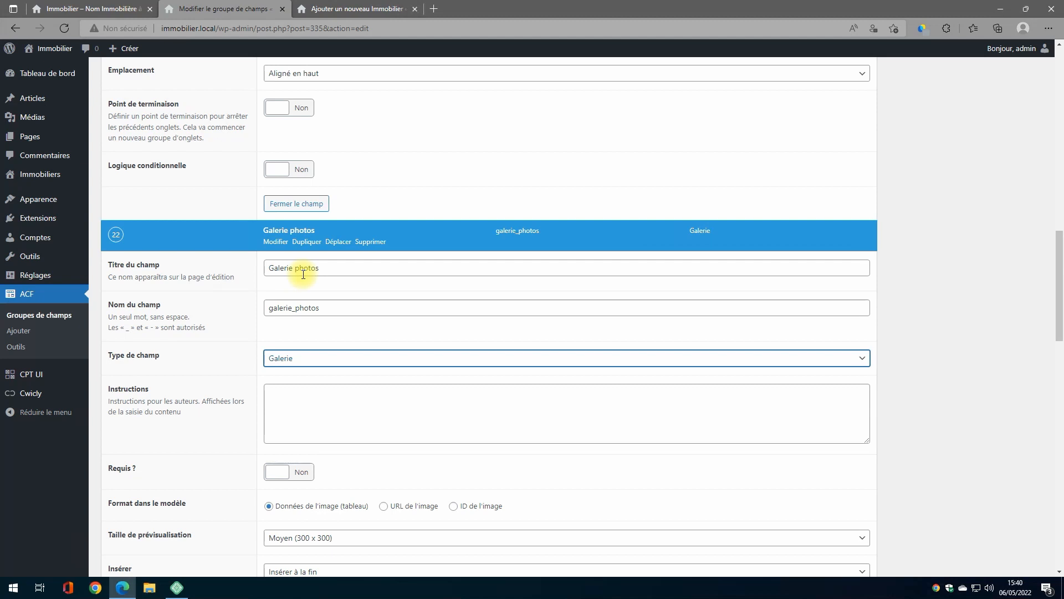
scroll(463, 303, "down", 2)
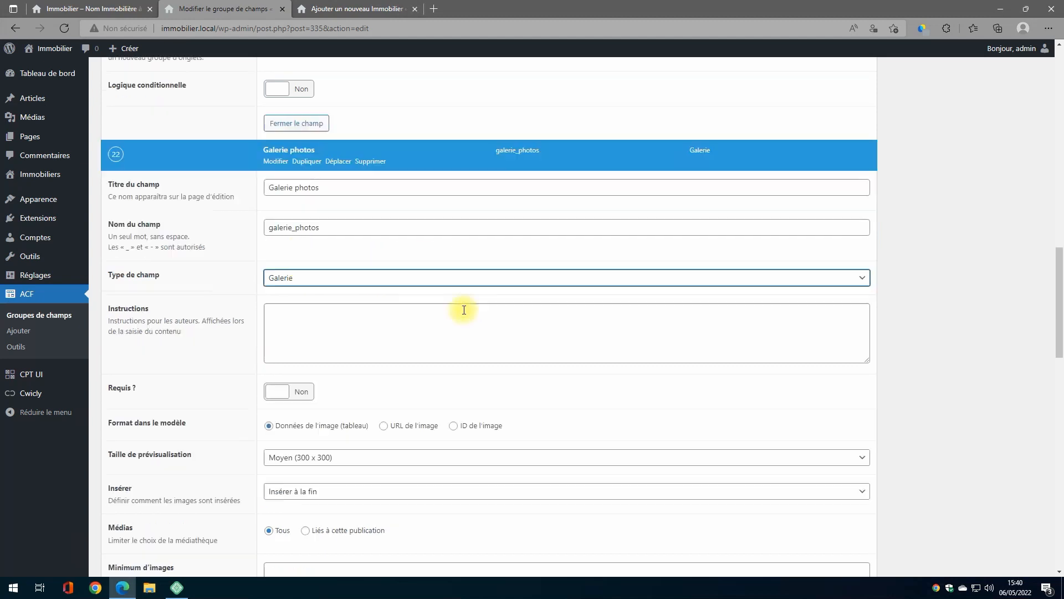
scroll(482, 361, "down", 3)
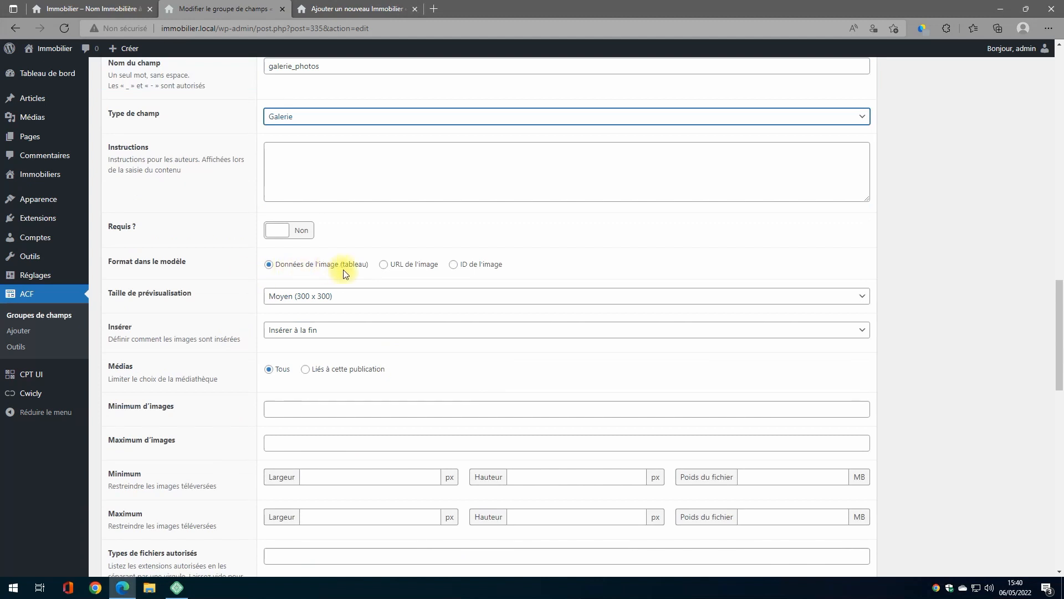
Set the "Galerie photos" field's preview size to Miniature (150 x 150)
left_click(344, 297)
left_click(338, 311)
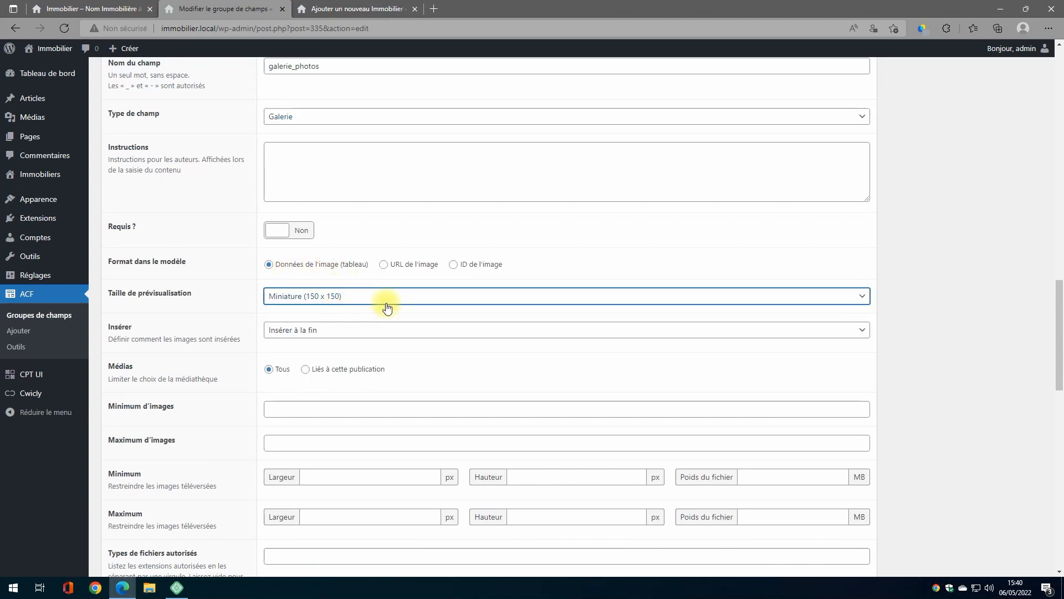
scroll(332, 299, "down", 2)
scroll(305, 222, "down", 3)
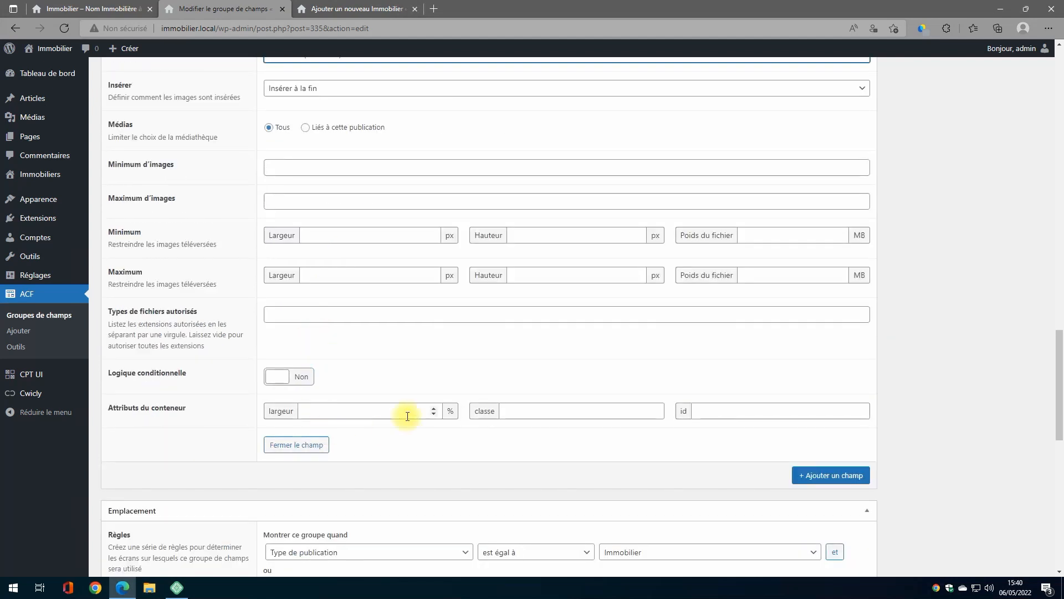
Add a field titled "DIAGNOSTICS" of type Onglet below "Galerie photos"
left_click(834, 483)
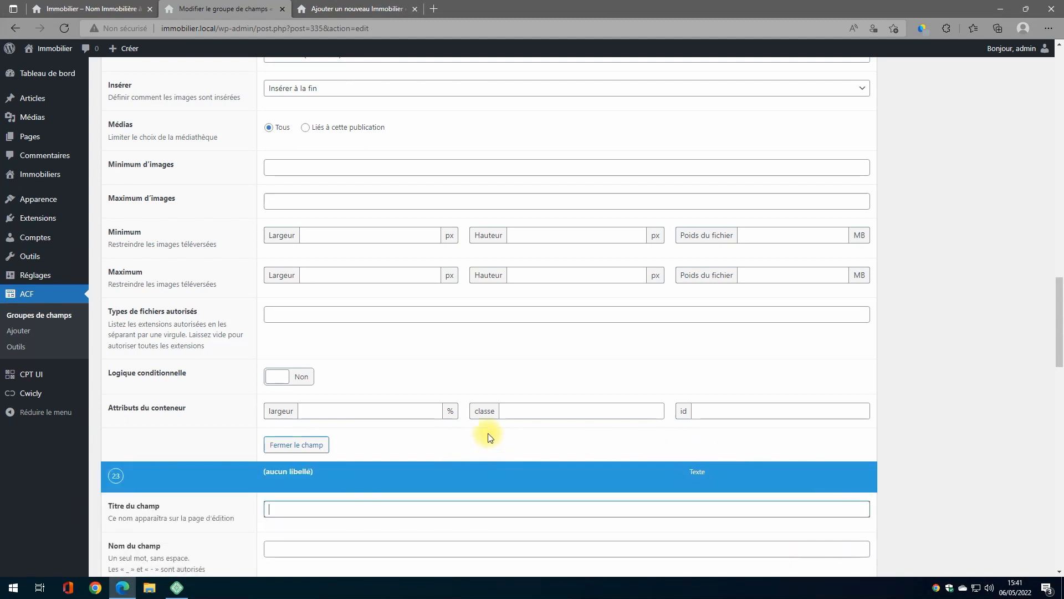
scroll(475, 408, "down", 3)
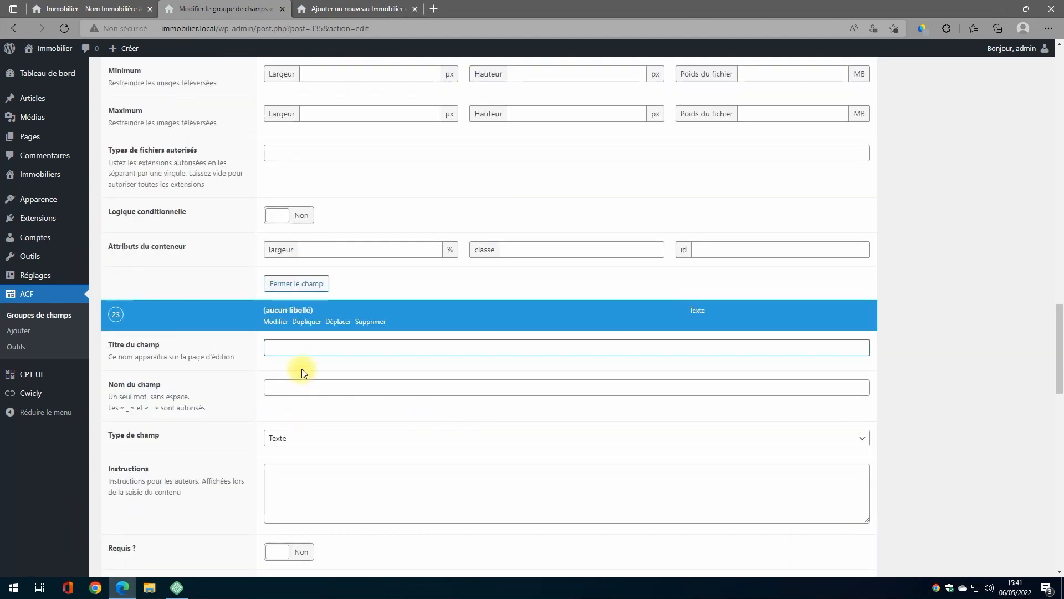
type("DIAGNOSTICS")
key("Tab")
key("Tab")
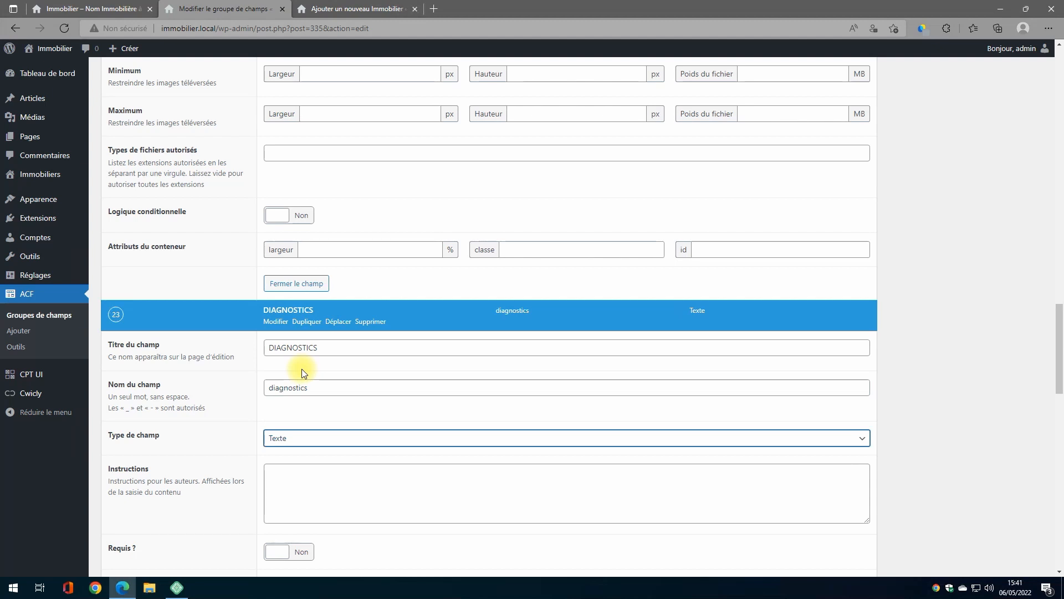
key("o")
key("o")
key("o")
Add a field titled "Classe énergie" of type Image below the DIAGNOSTICS tab field
scroll(388, 399, "down", 6)
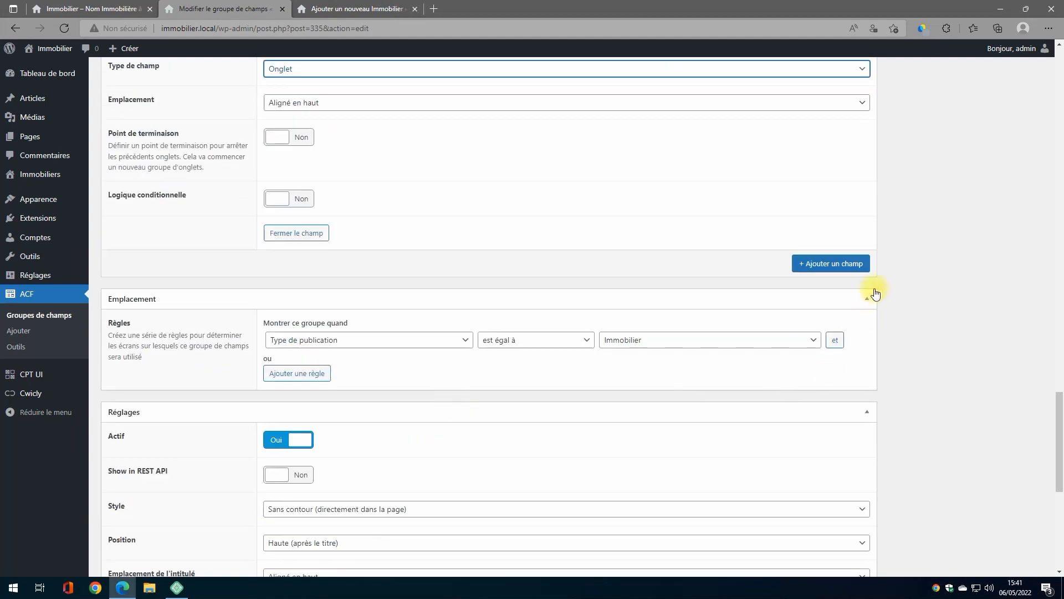
left_click(829, 260)
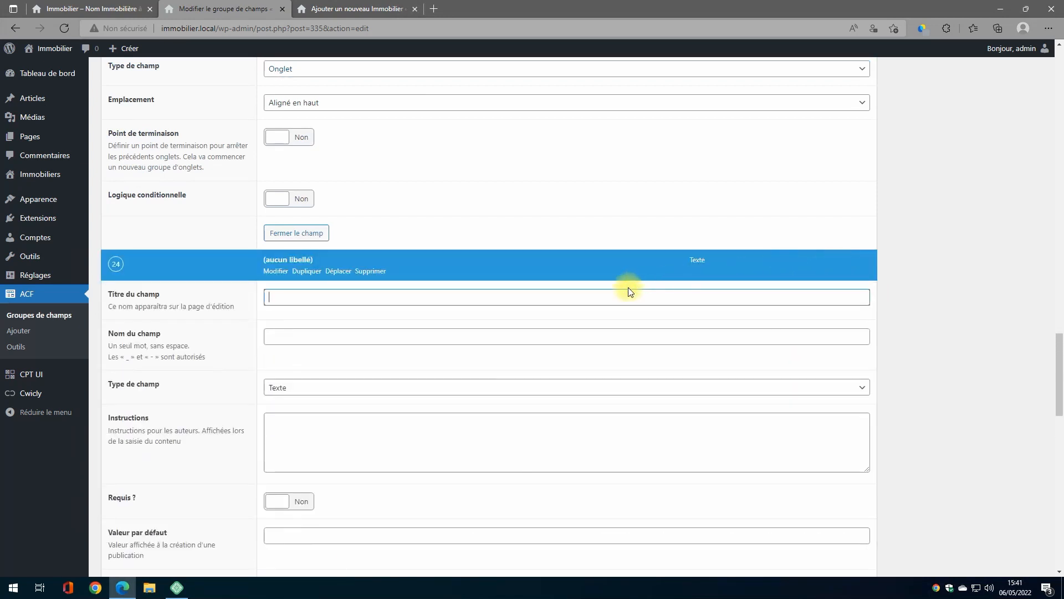
type("Classe énergie")
key("Tab")
key("Tab")
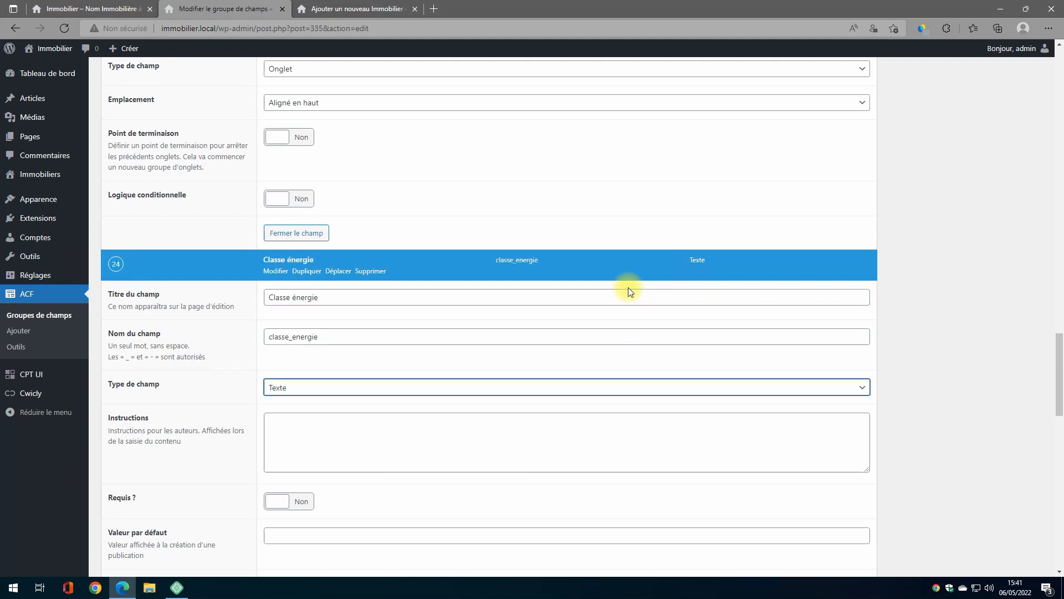
key("i")
key("Tab")
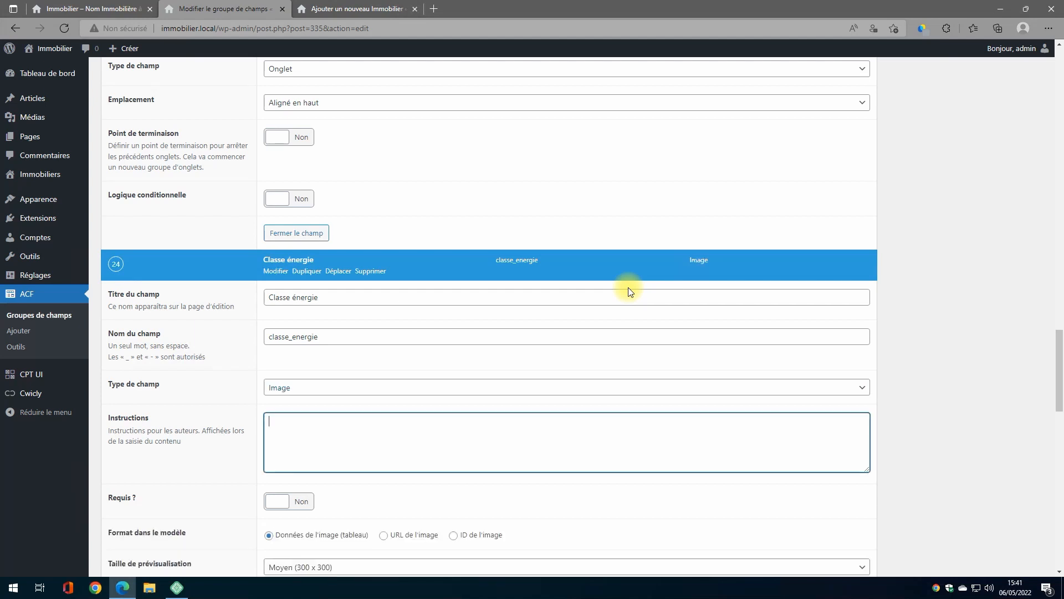
key("Tab")
Set the "Classe énergie" field to return the image URL, with a Miniature (150 x 150) preview and 50% container width
scroll(637, 290, "down", 1)
scroll(638, 289, "down", 3)
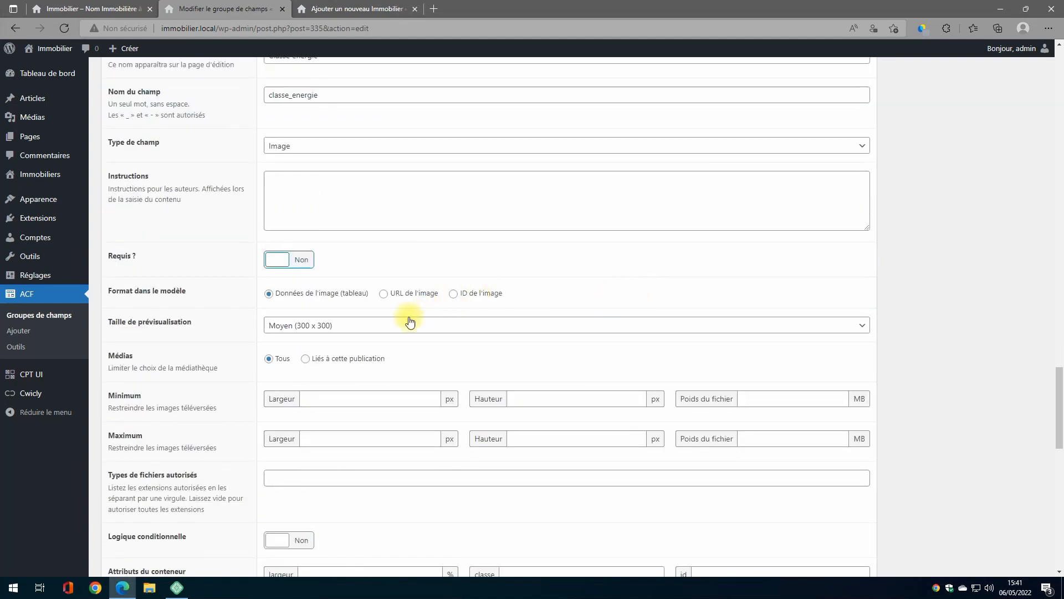
left_click(383, 293)
scroll(414, 317, "down", 1)
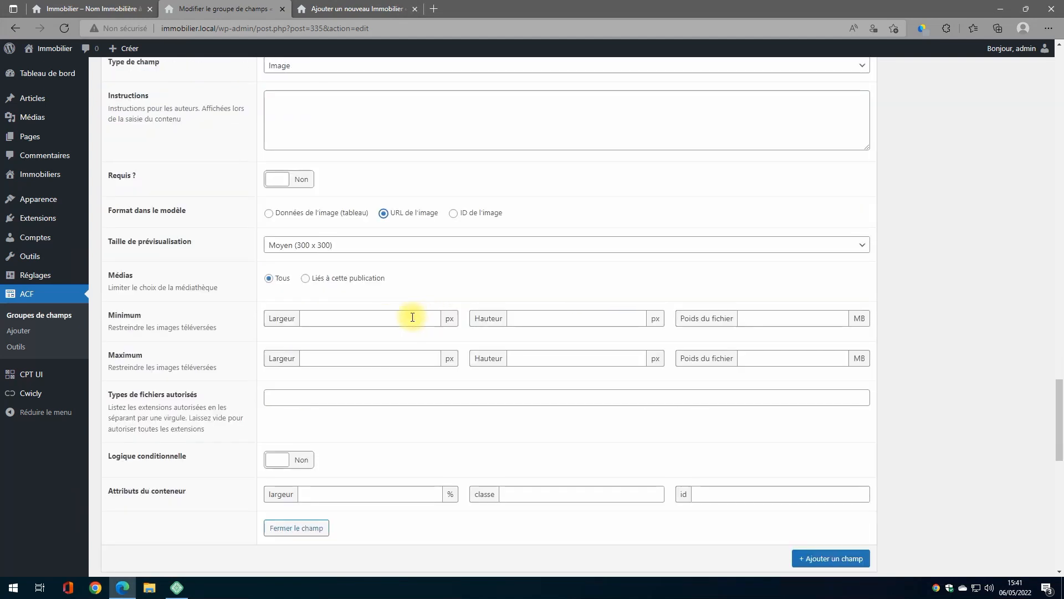
left_click(398, 246)
left_click(382, 264)
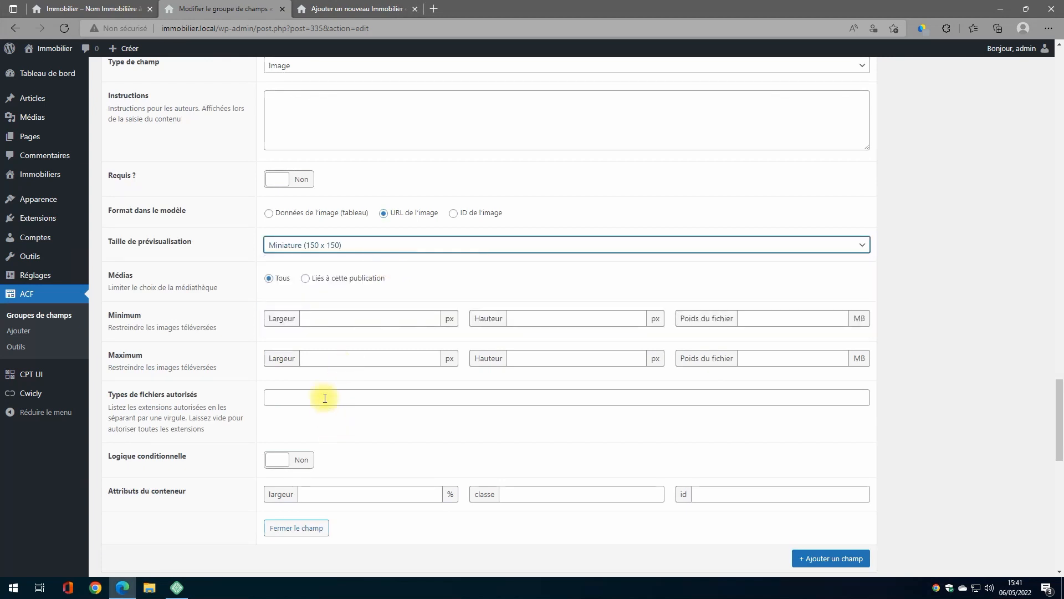
left_click(324, 491)
type("50")
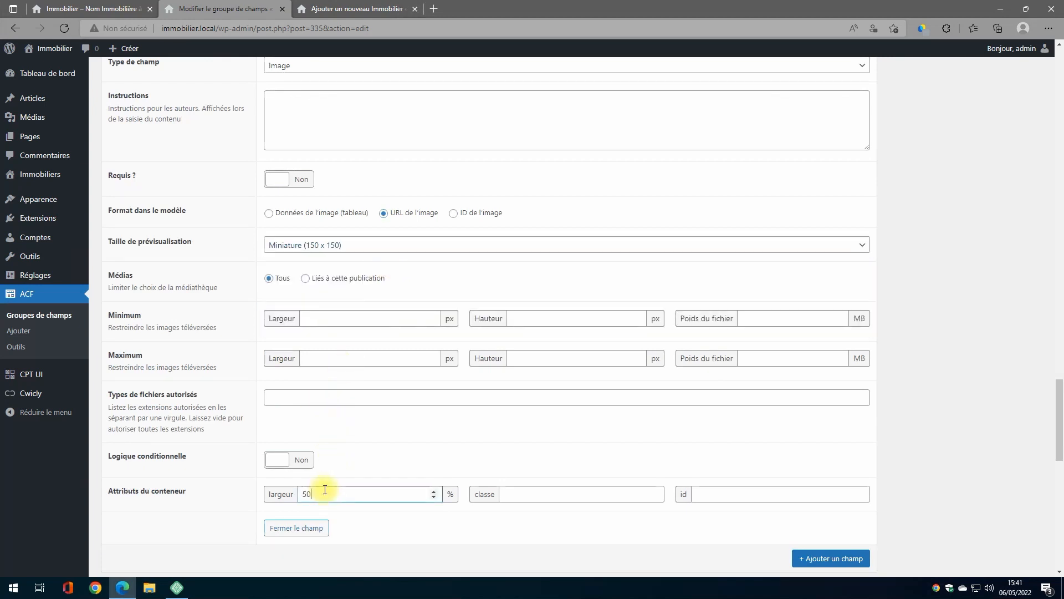
Add a field titled "Classe GES" of type Image below "Classe énergie"
scroll(324, 487, "down", 3)
left_click(813, 397)
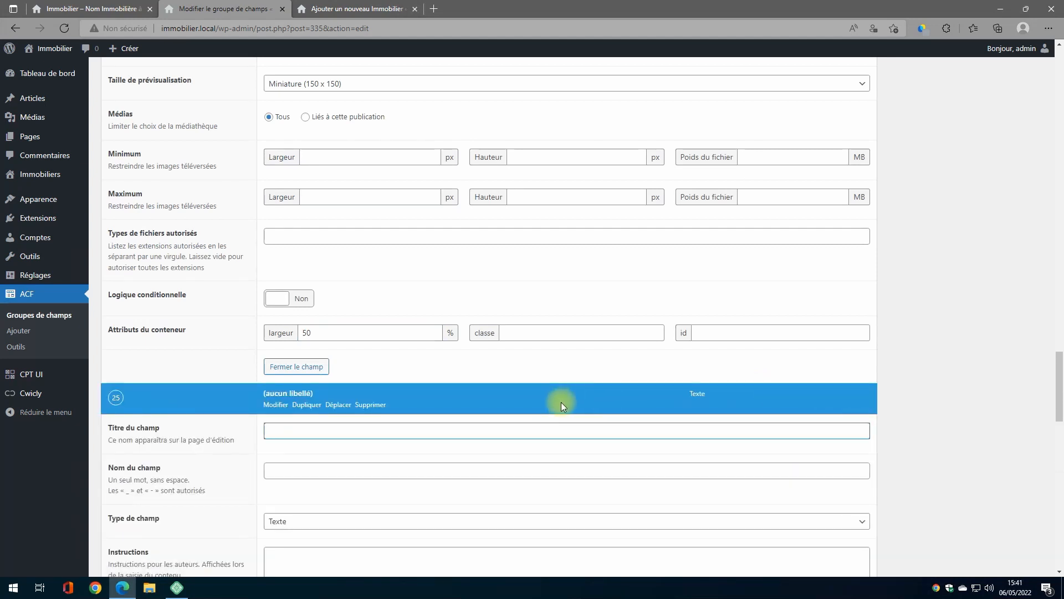
type("Classe GES")
key("Tab")
key("Tab")
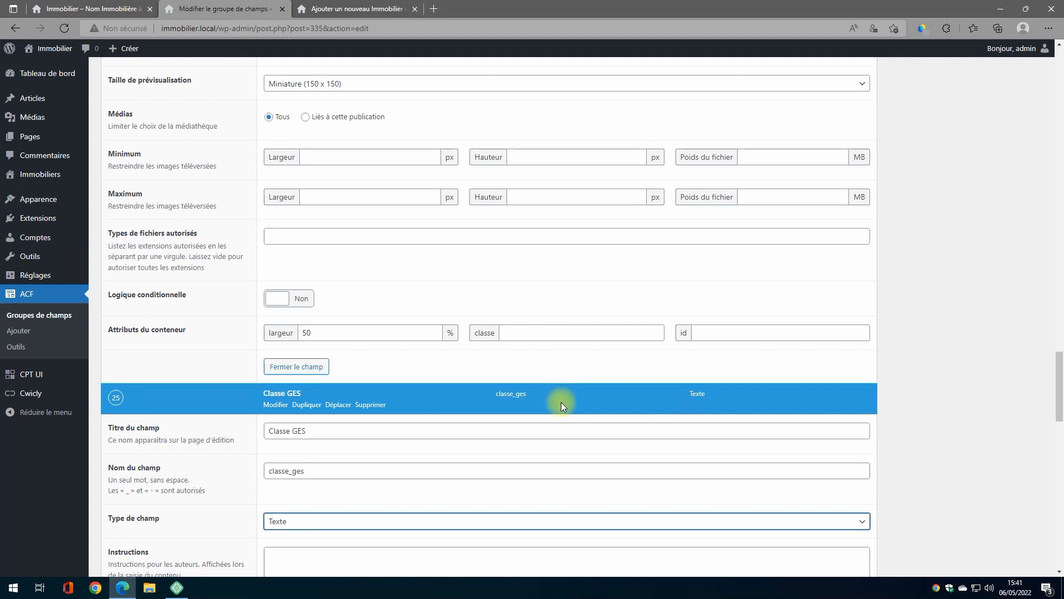
key("i")
Set the "Classe GES" field to return the image URL, with a Miniature (150 x 150) preview and 50% container width
scroll(561, 401, "down", 7)
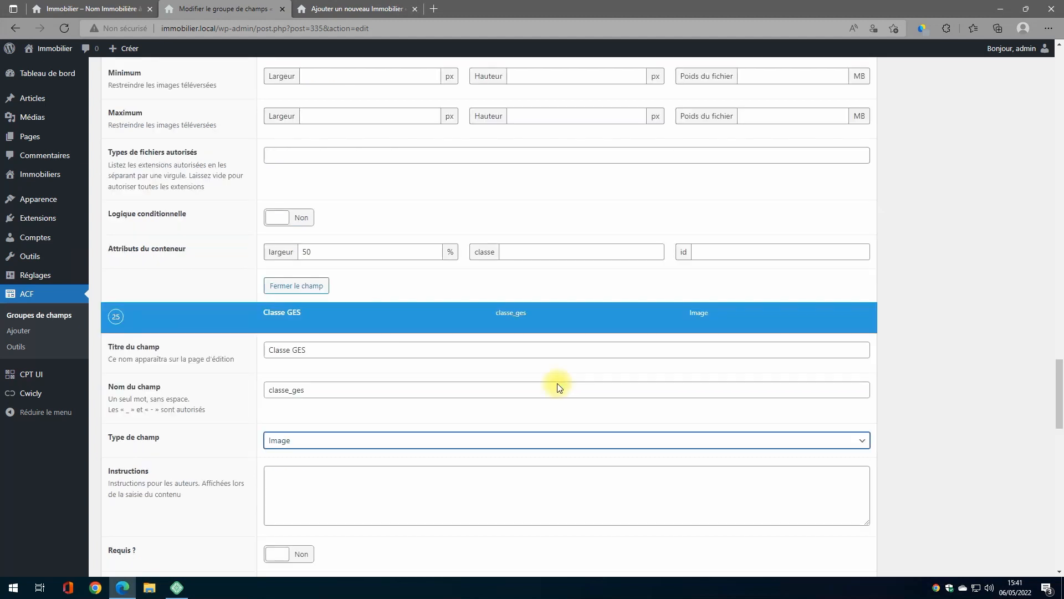
left_click(383, 266)
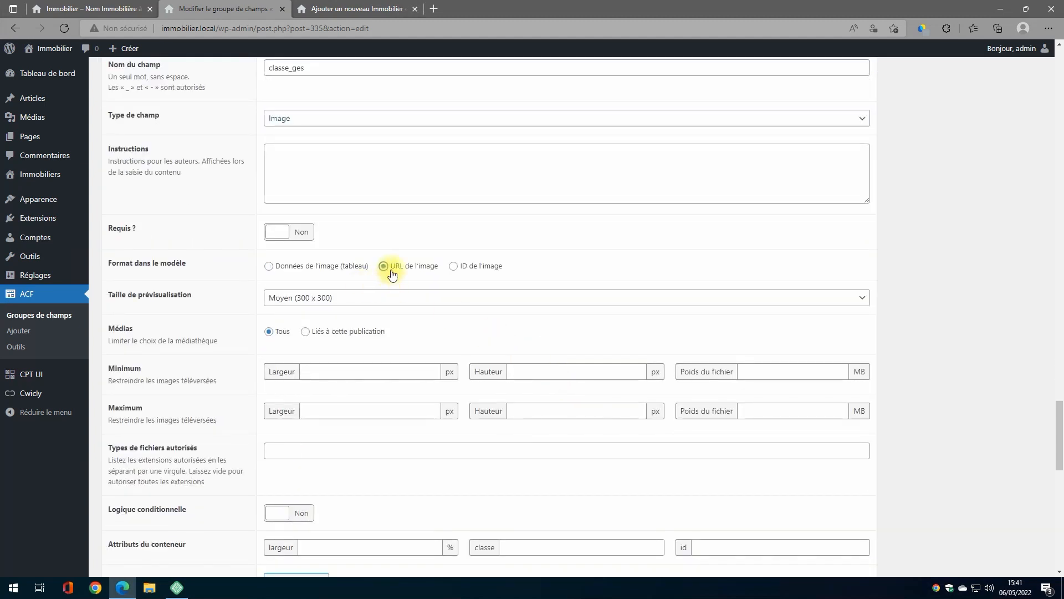
left_click(347, 300)
left_click(332, 309)
scroll(399, 343, "down", 1)
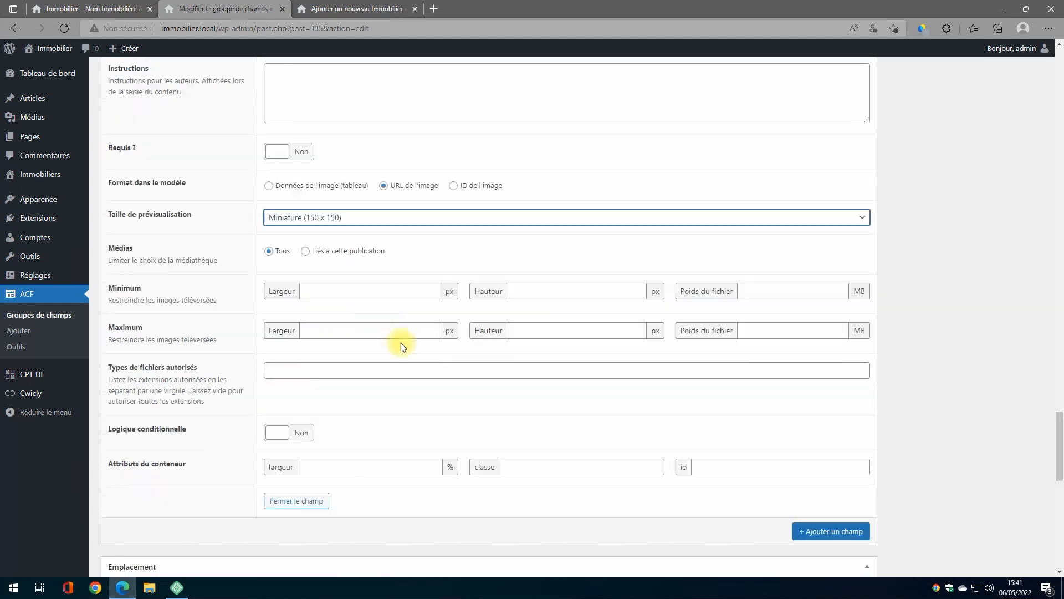
left_click(346, 467)
type("50")
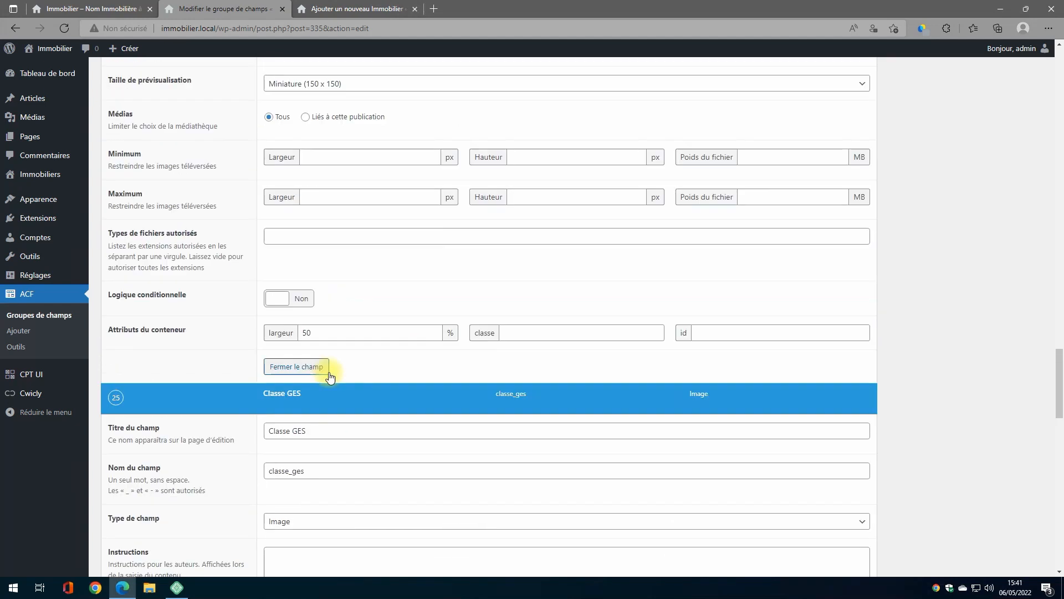
Check the "Classe énergie" and "Classe GES" settings and save the Immobilier field group
scroll(338, 363, "up", 2)
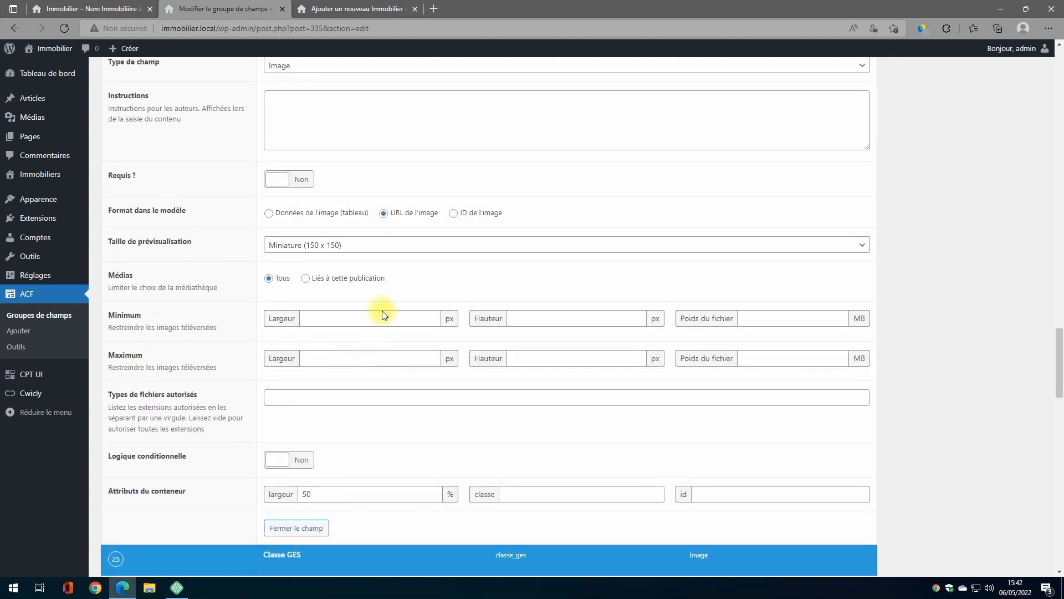
scroll(407, 264, "down", 12)
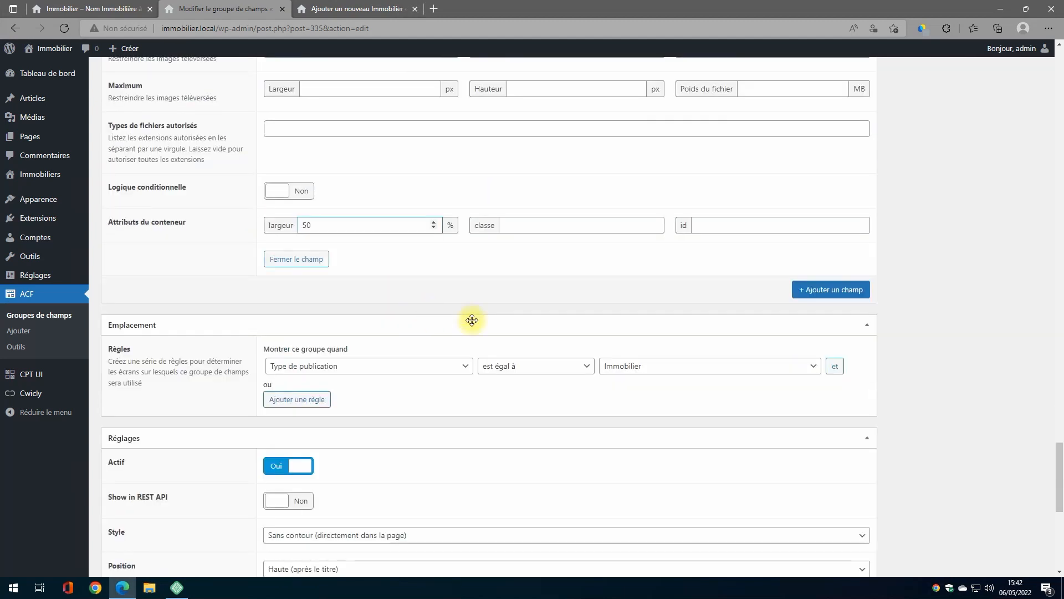
scroll(922, 289, "up", 20)
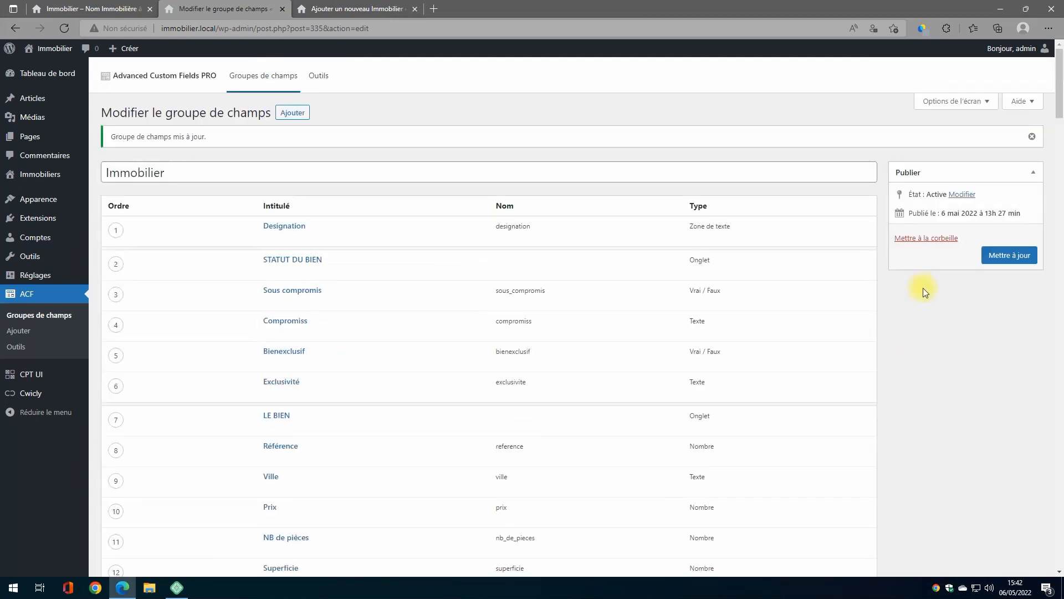
left_click(1003, 256)
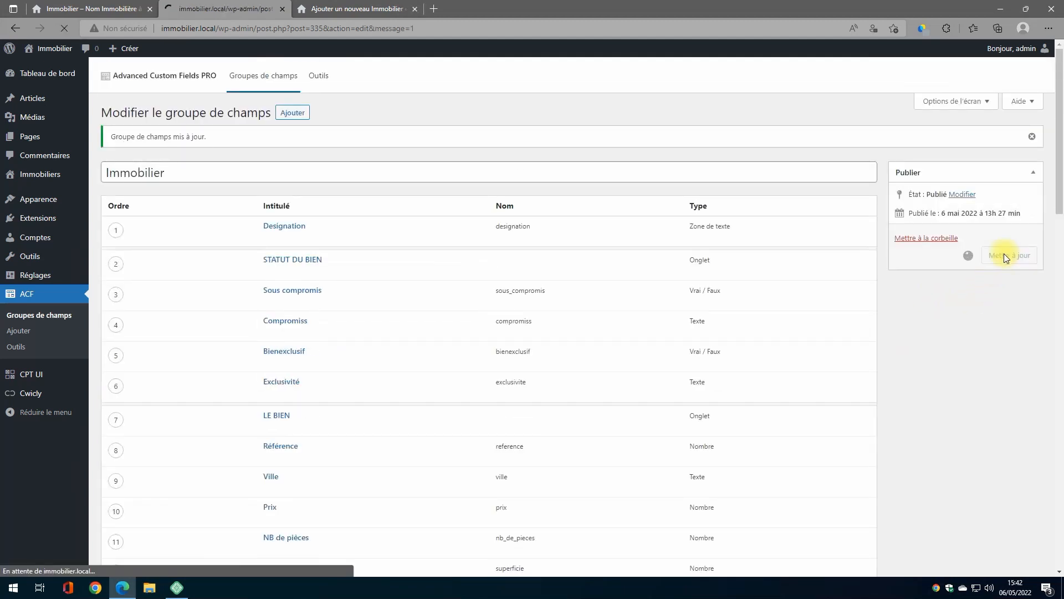
Reload the new Immobilier entry page and test switching Sous compromis and Bienexclusif on and off
left_click(357, 8)
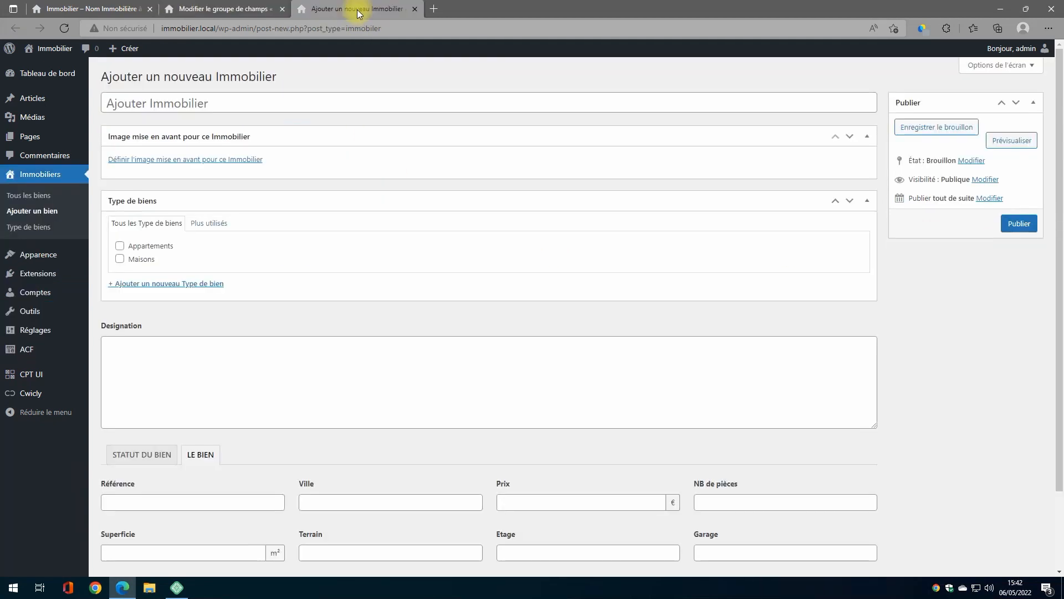
left_click(62, 27)
scroll(197, 221, "down", 1)
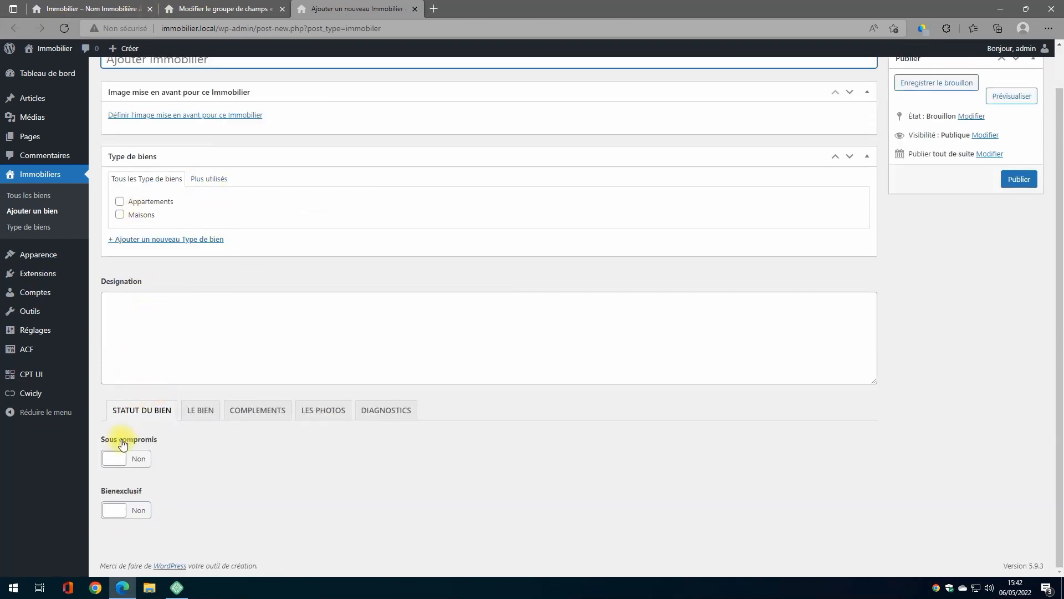
left_click(119, 459)
left_click(119, 458)
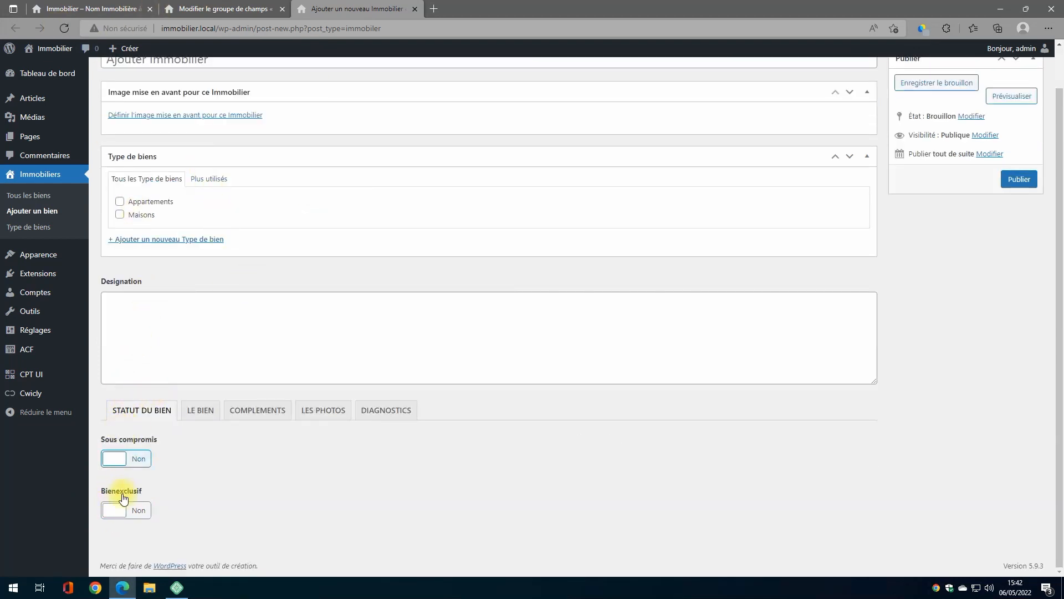
left_click(120, 510)
left_click(120, 510)
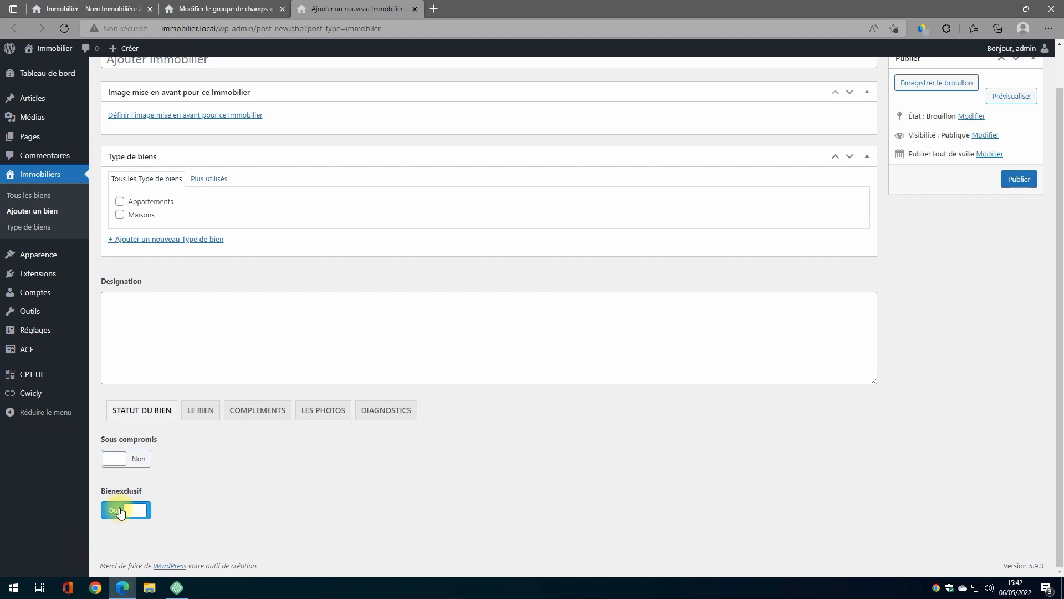
Review the property fields in the LE BIEN section of the new Immobilier entry
left_click(197, 413)
scroll(210, 437, "down", 1)
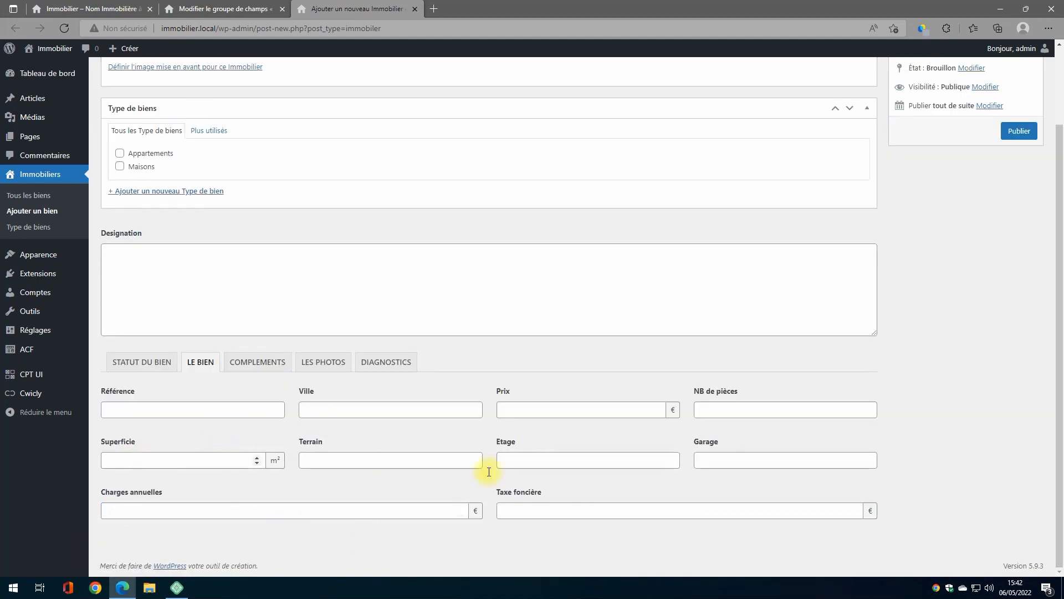
scroll(238, 461, "up", 2)
Test the Caractéristique field under COMPLEMENTS with the lines "dfvgdswqf" and "dsfgvsdqfgv", and clear them
left_click(245, 449)
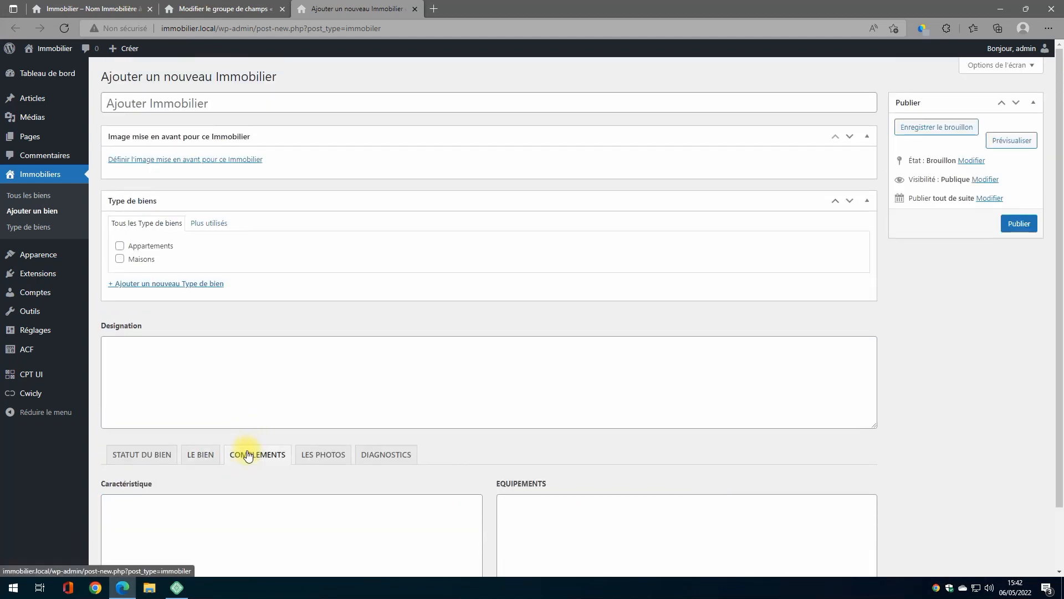
scroll(245, 447, "down", 2)
left_click(190, 434)
type("dfvgdswqf")
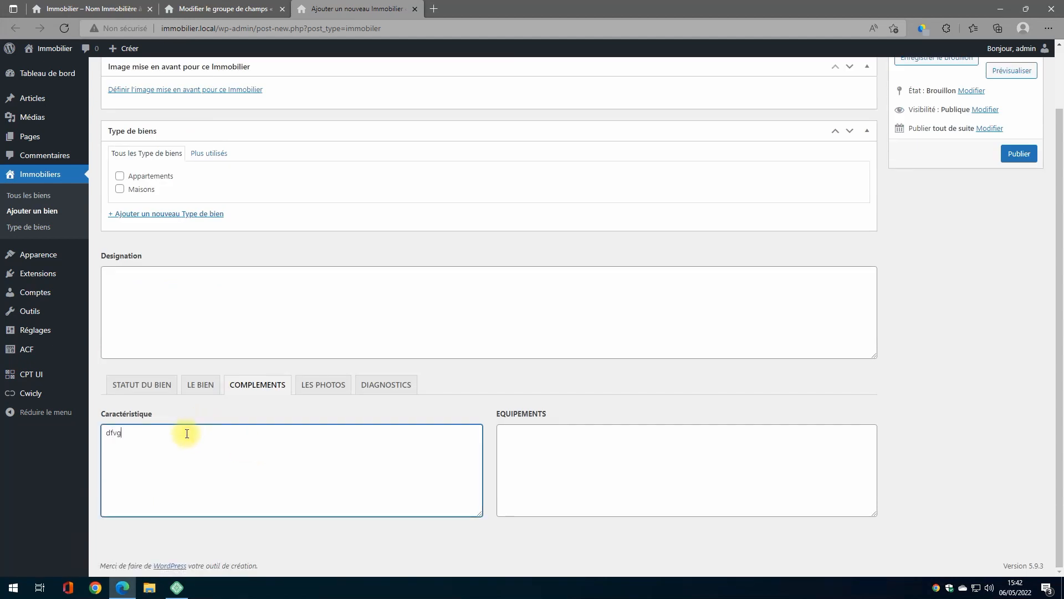
key("Return")
type("dsfgvsdqfgv")
key("shift+Home")
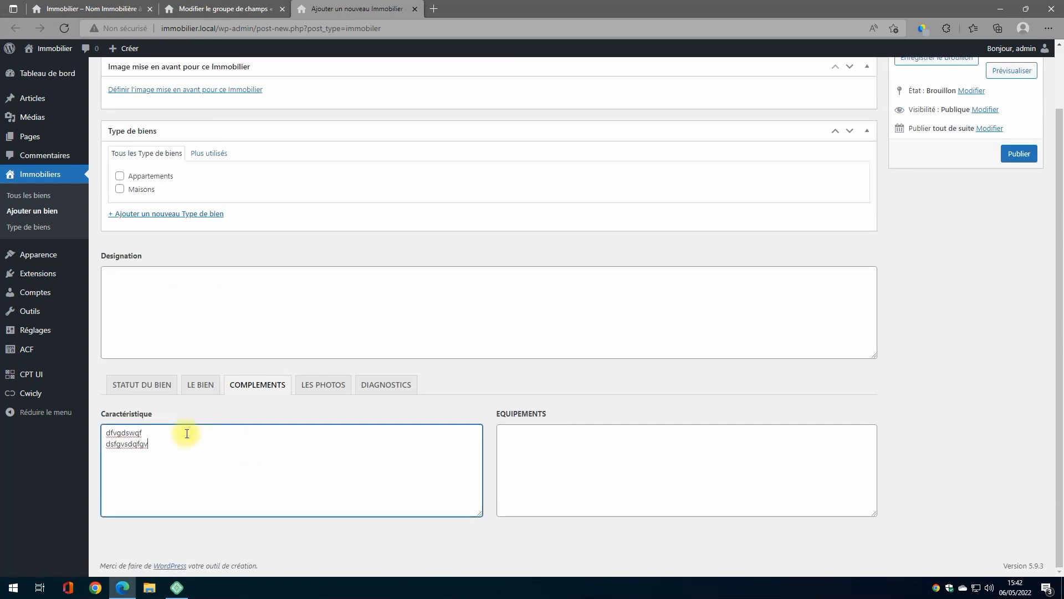
key("shift+Up")
key("BackSpace")
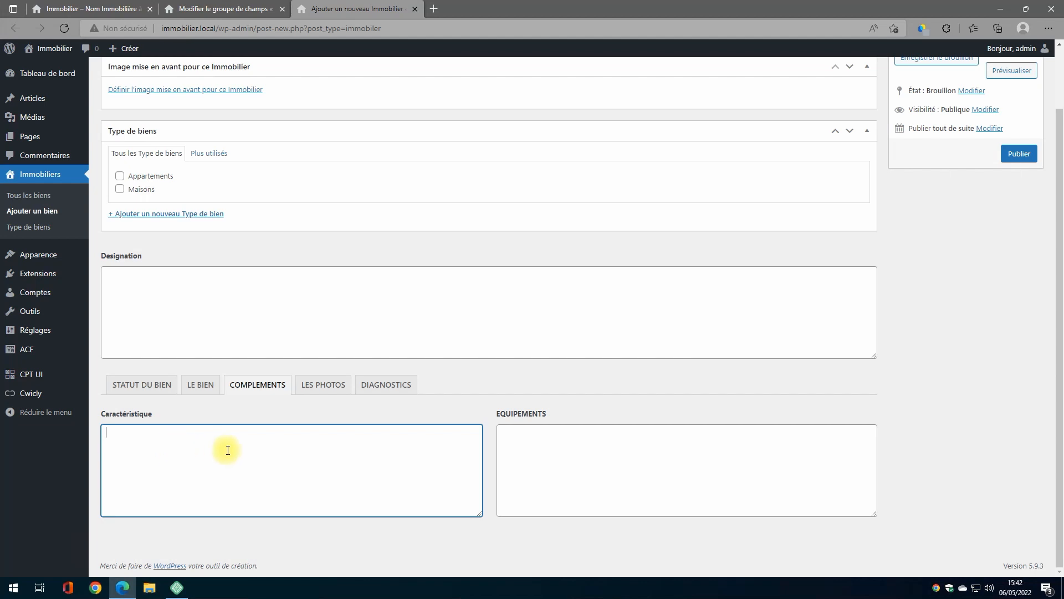
Examine the LES PHOTOS gallery field and the DIAGNOSTICS image fields of the new Immobilier entry
left_click(319, 386)
scroll(340, 453, "down", 3)
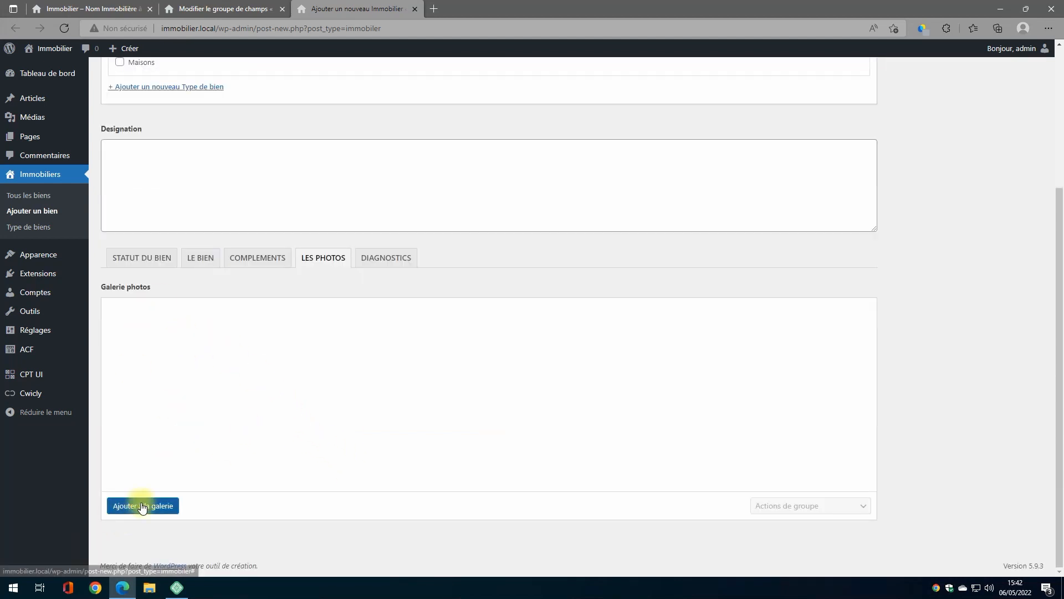
left_click(387, 260)
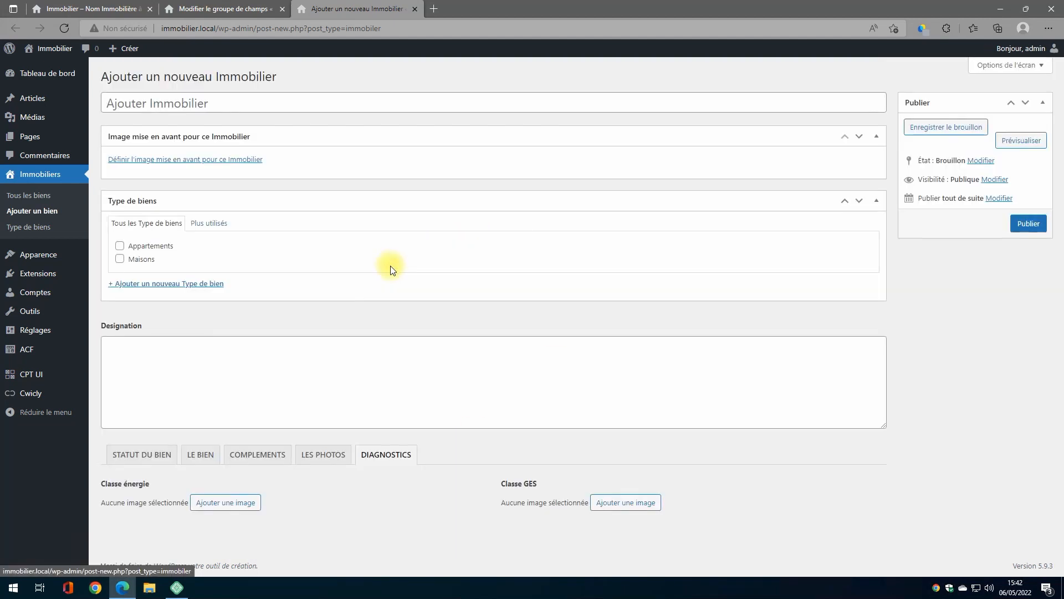